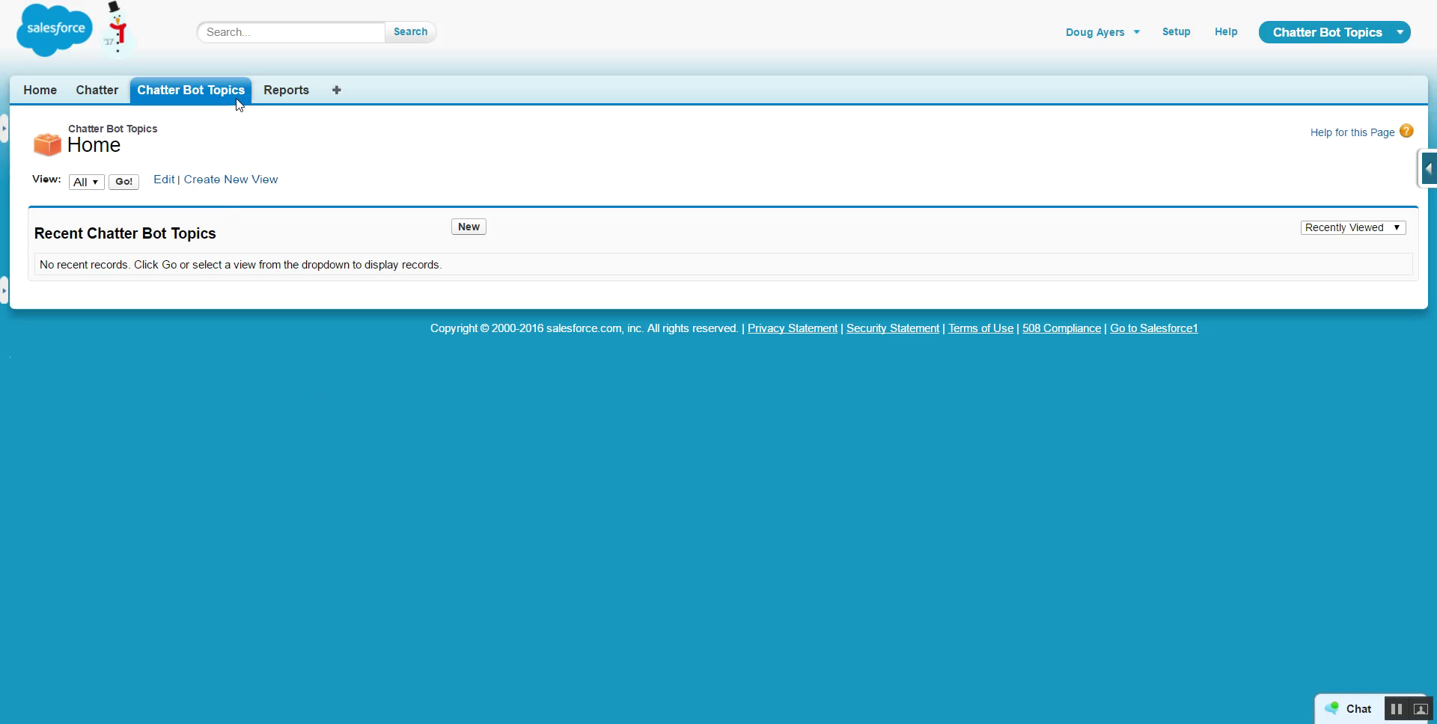
Create a new Chatter Bot topic with the topic name "help"
click(470, 228)
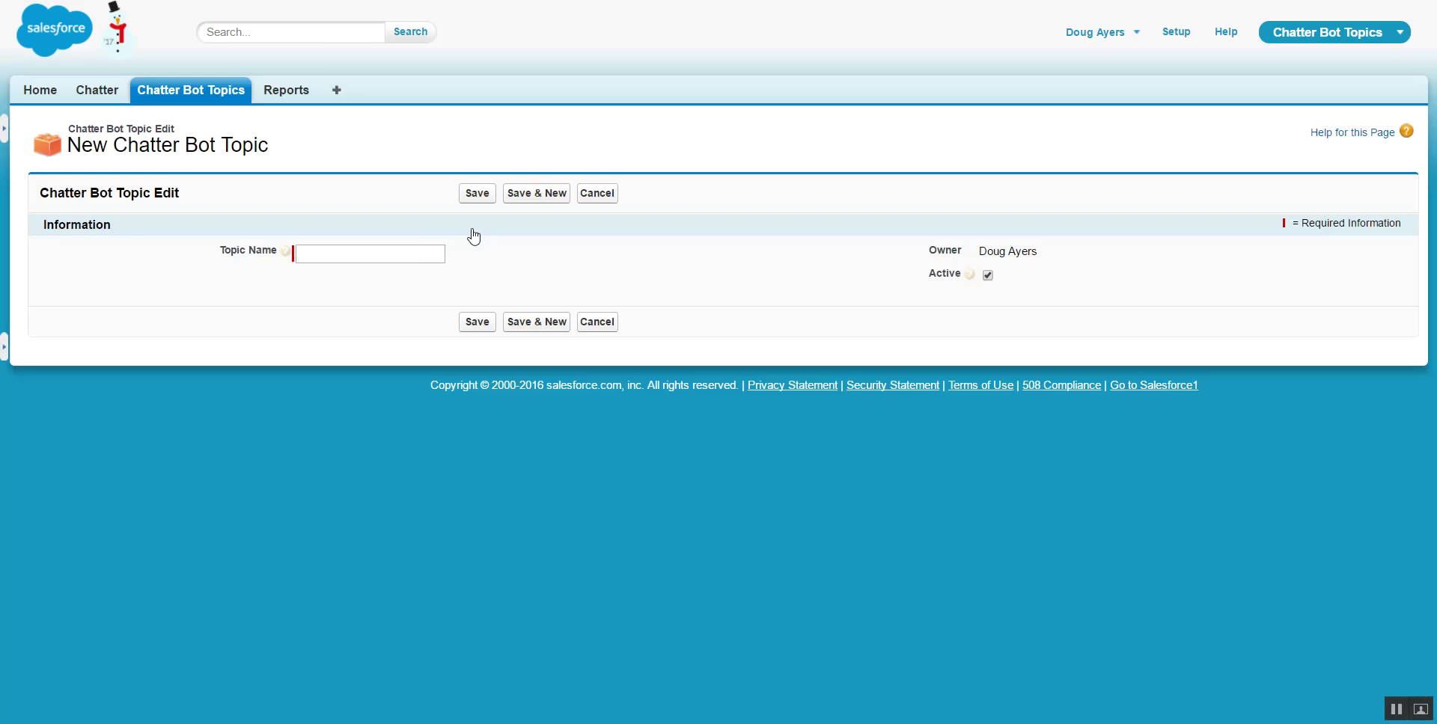
text(help)
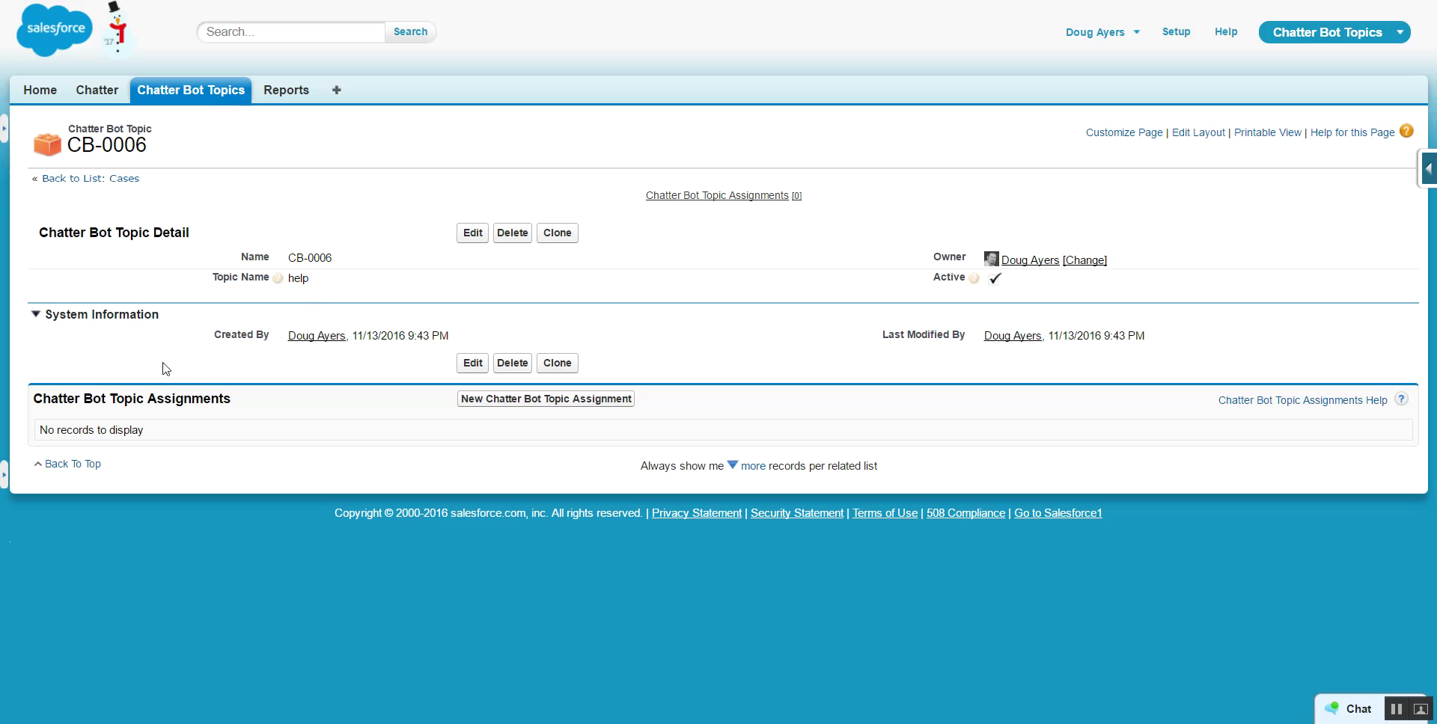
drag(33, 400, 253, 408)
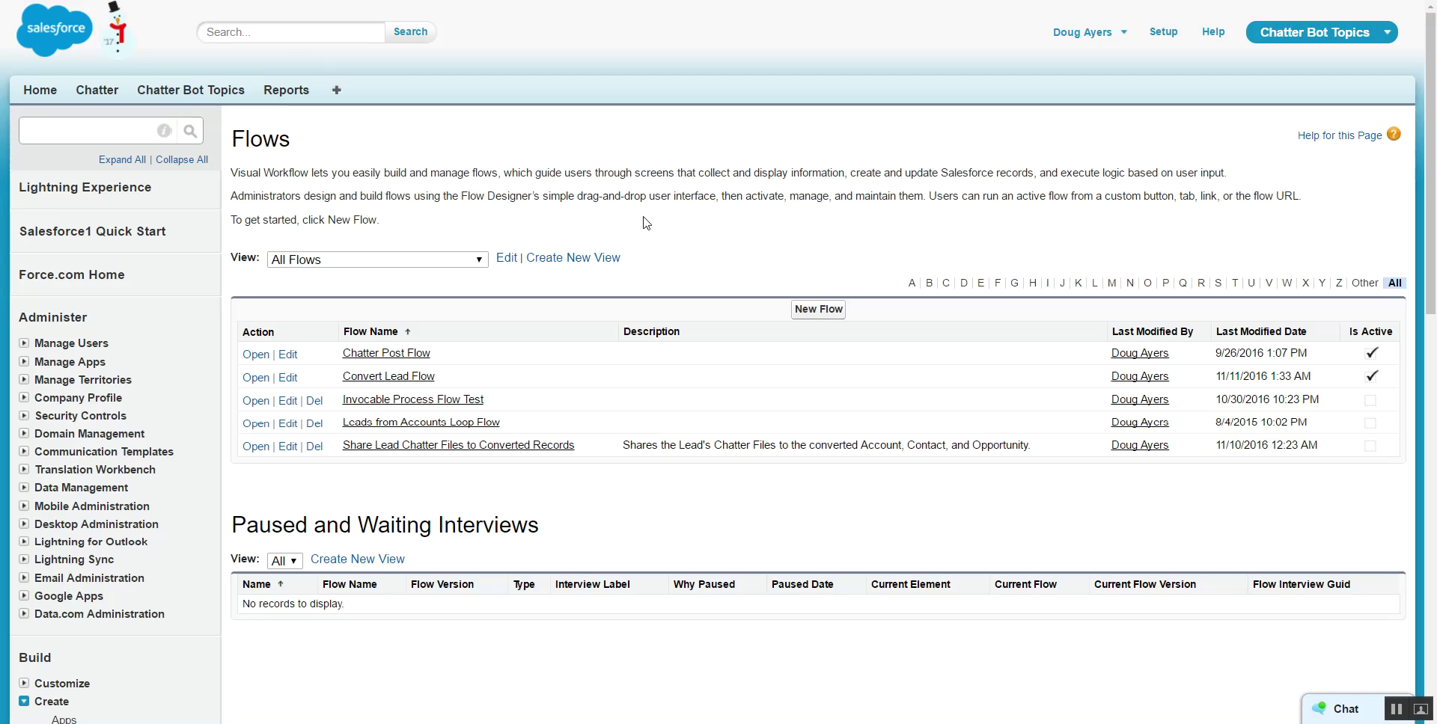
In a new flow, create variable varFeedItemID described "ID of the Chatter Post that launched our flow and that we are creating a new case for."
click(809, 314)
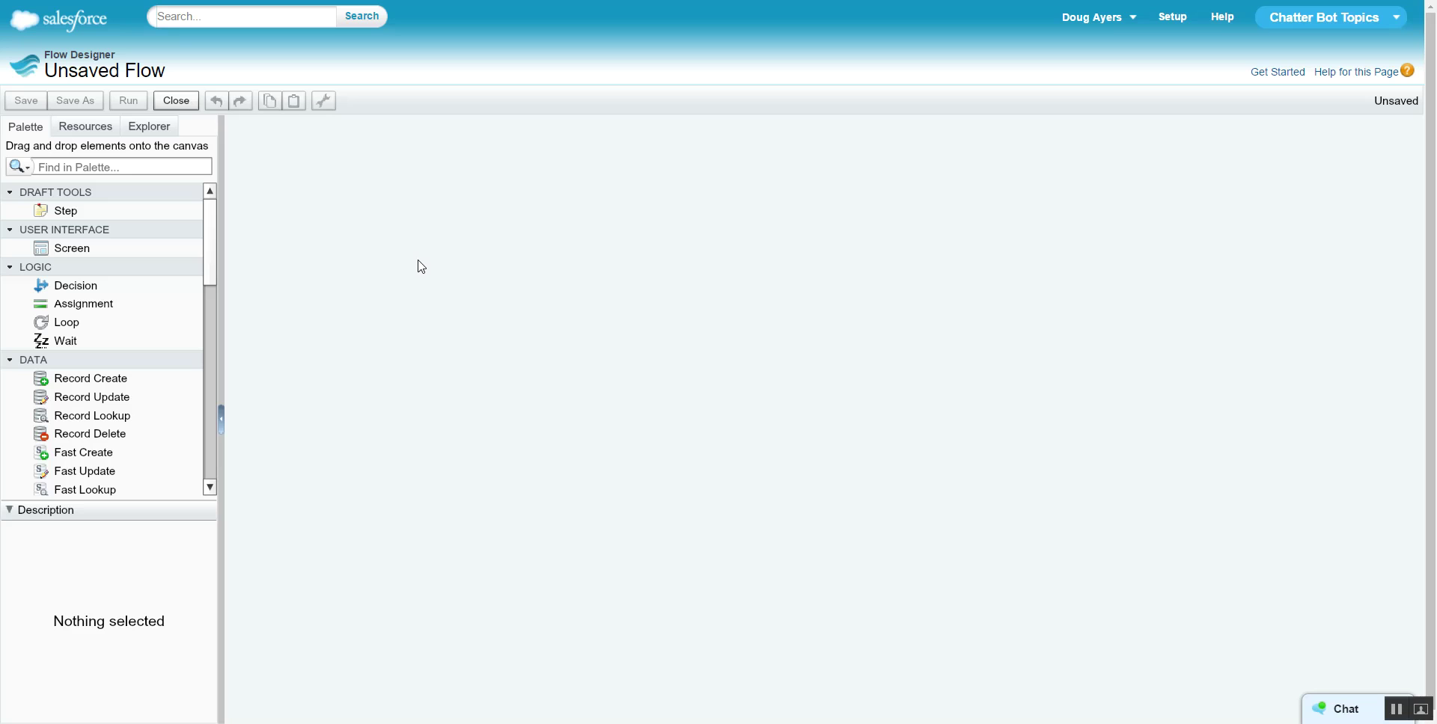
click(91, 133)
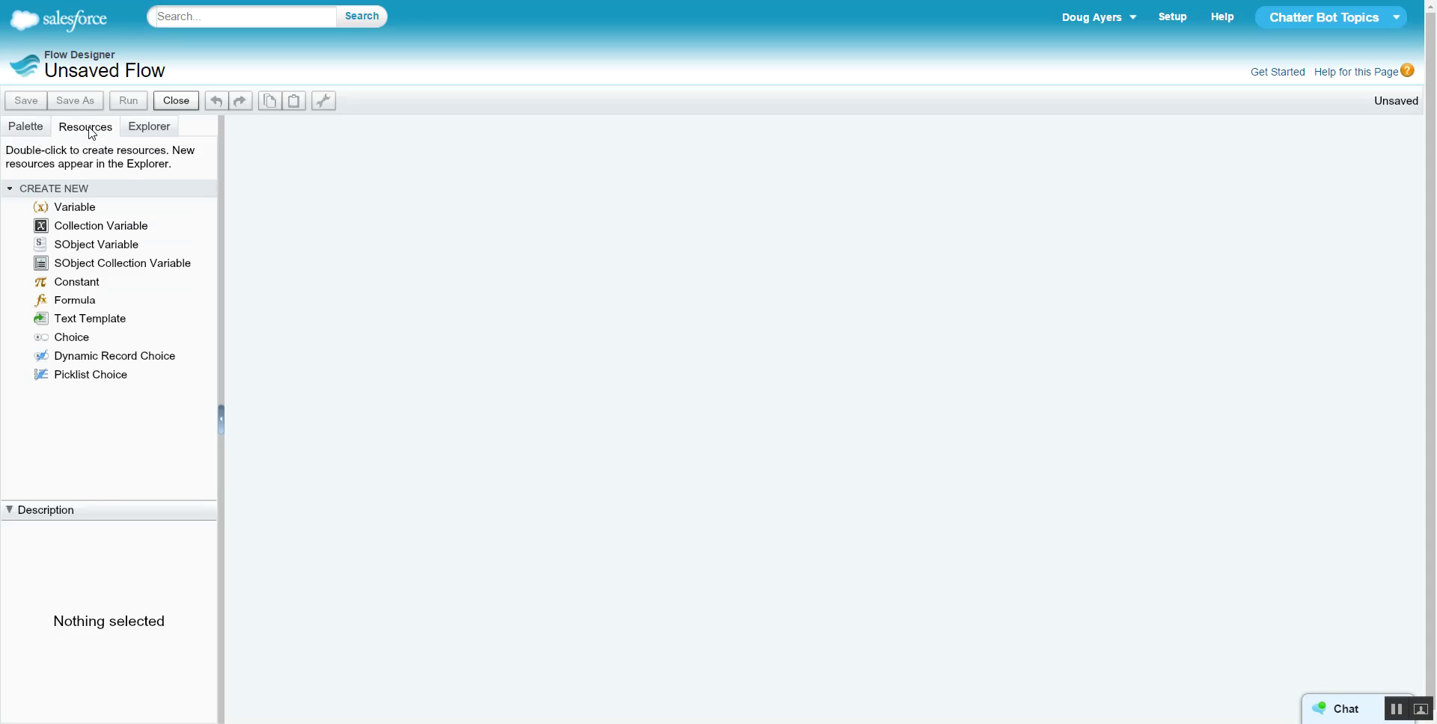
click(87, 209)
double_click(88, 208)
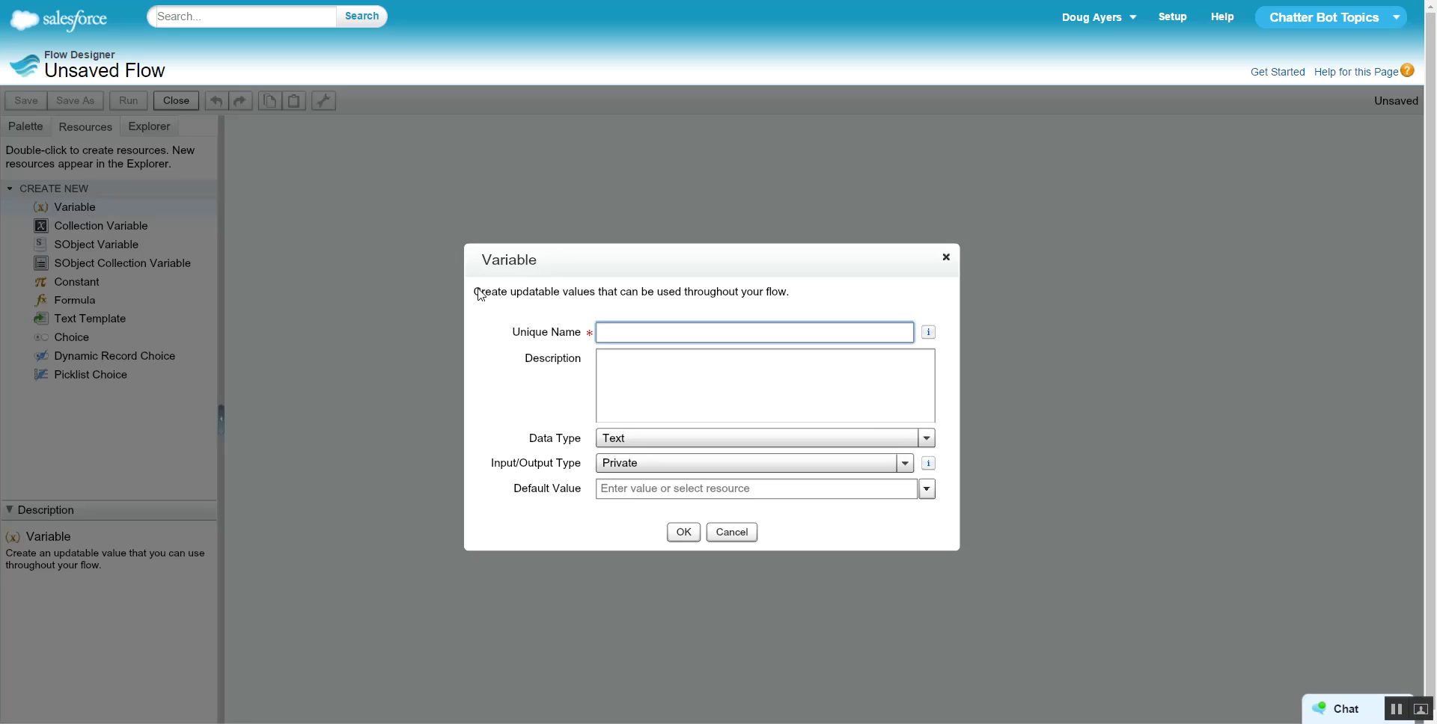
text(varFeedItemID)
key(Tab)
text(ID of the)
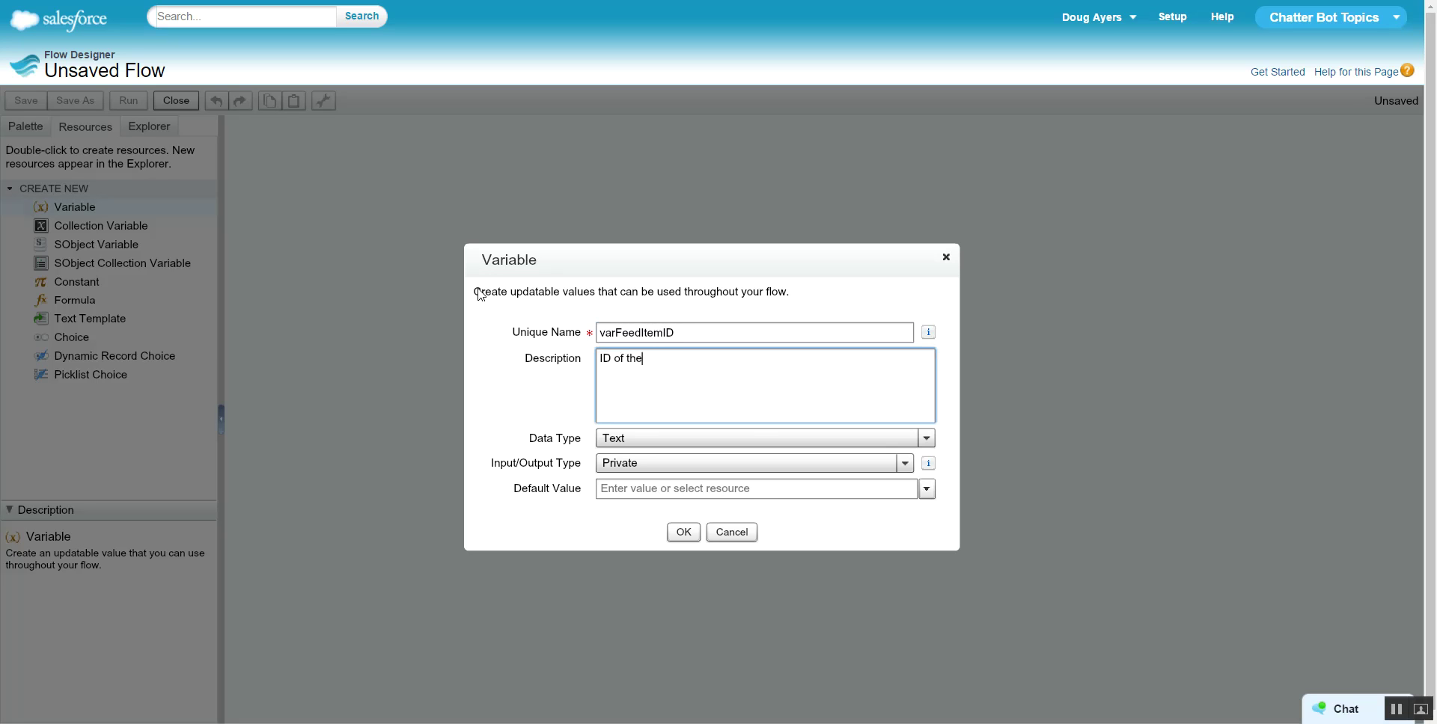
text( Chatter Post that launched ou)
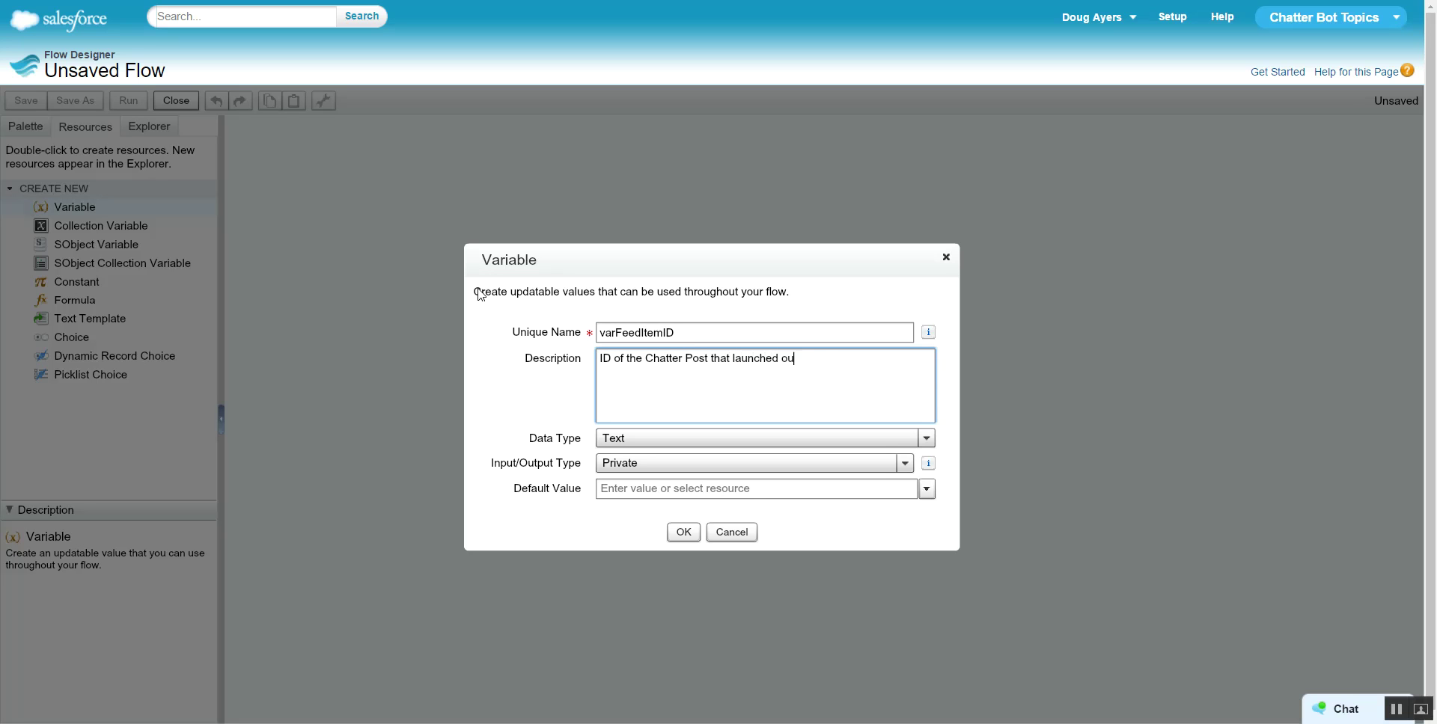
text(r flow and that we are creating a new cas)
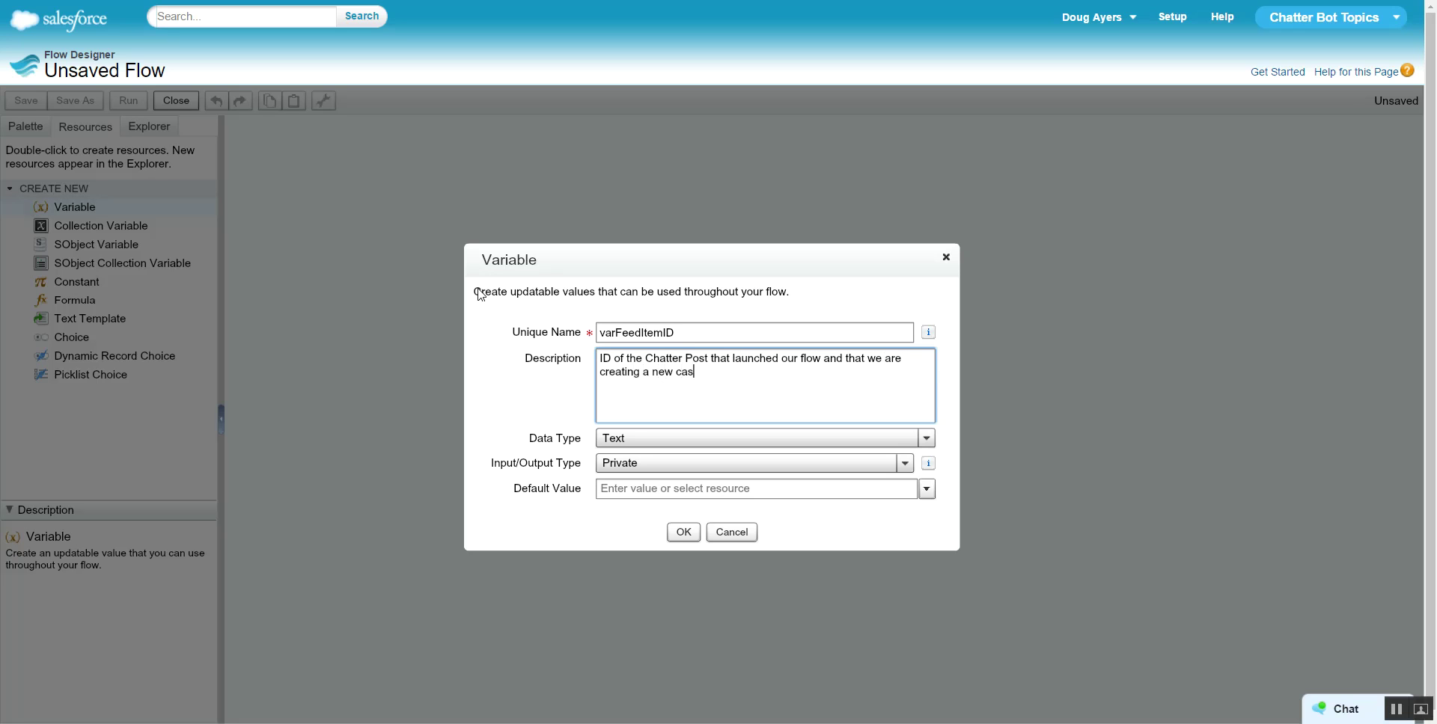
text(e for.)
Make the text variable Input Only, accept it, and view it among the flow's resources
click(635, 470)
click(641, 503)
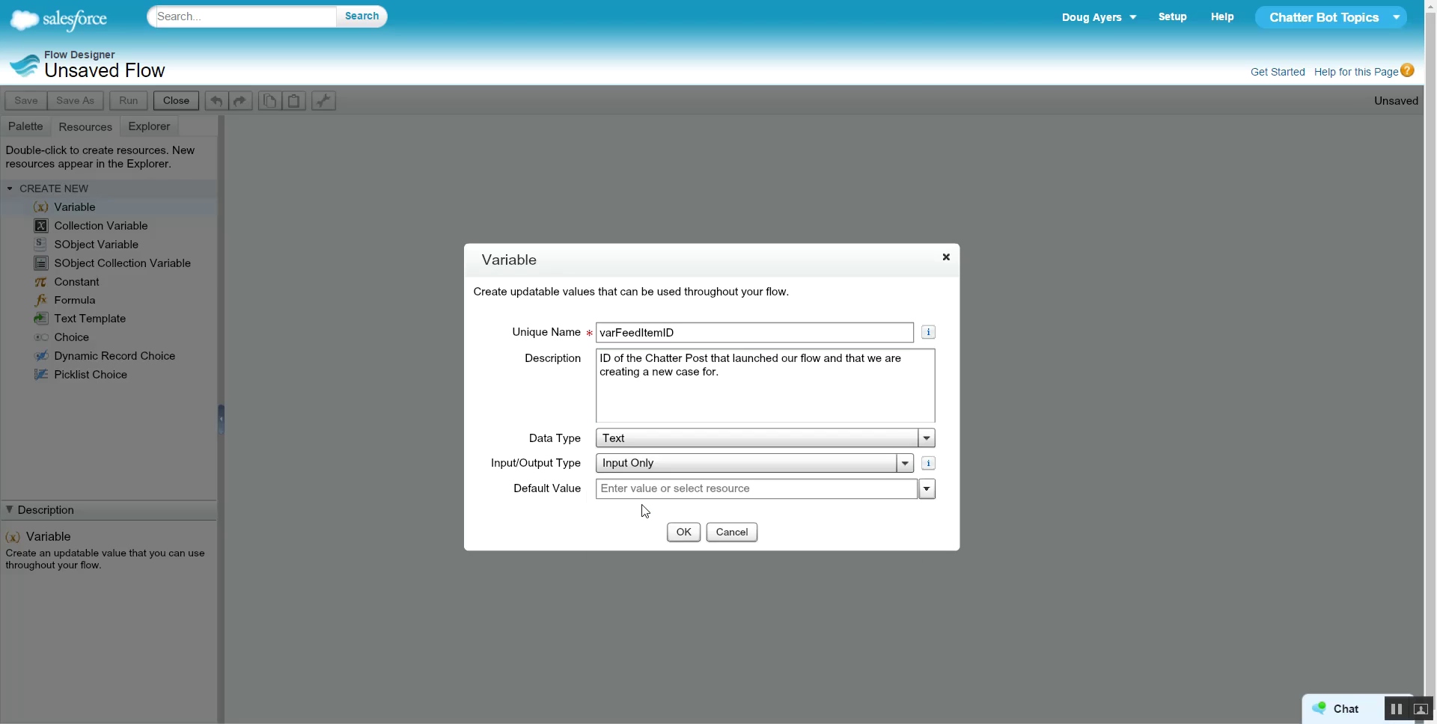
click(677, 532)
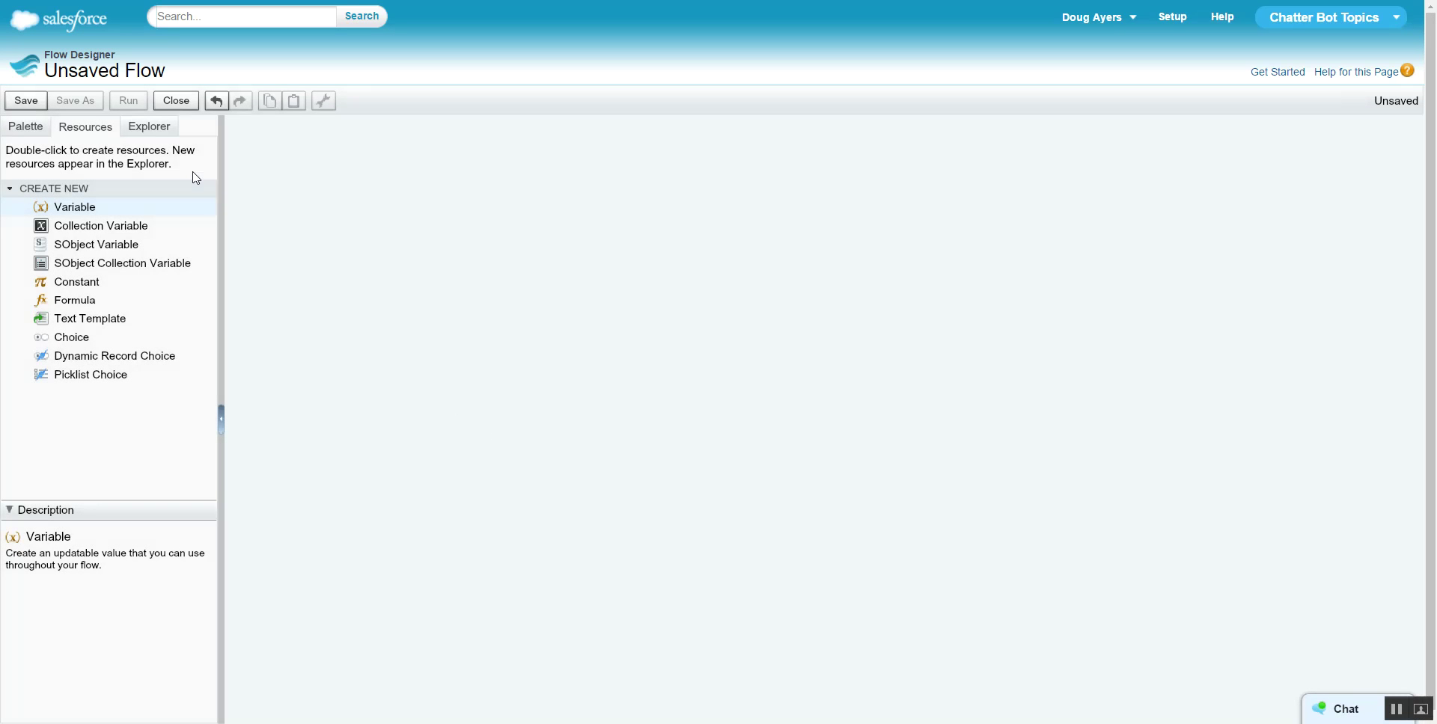
click(151, 127)
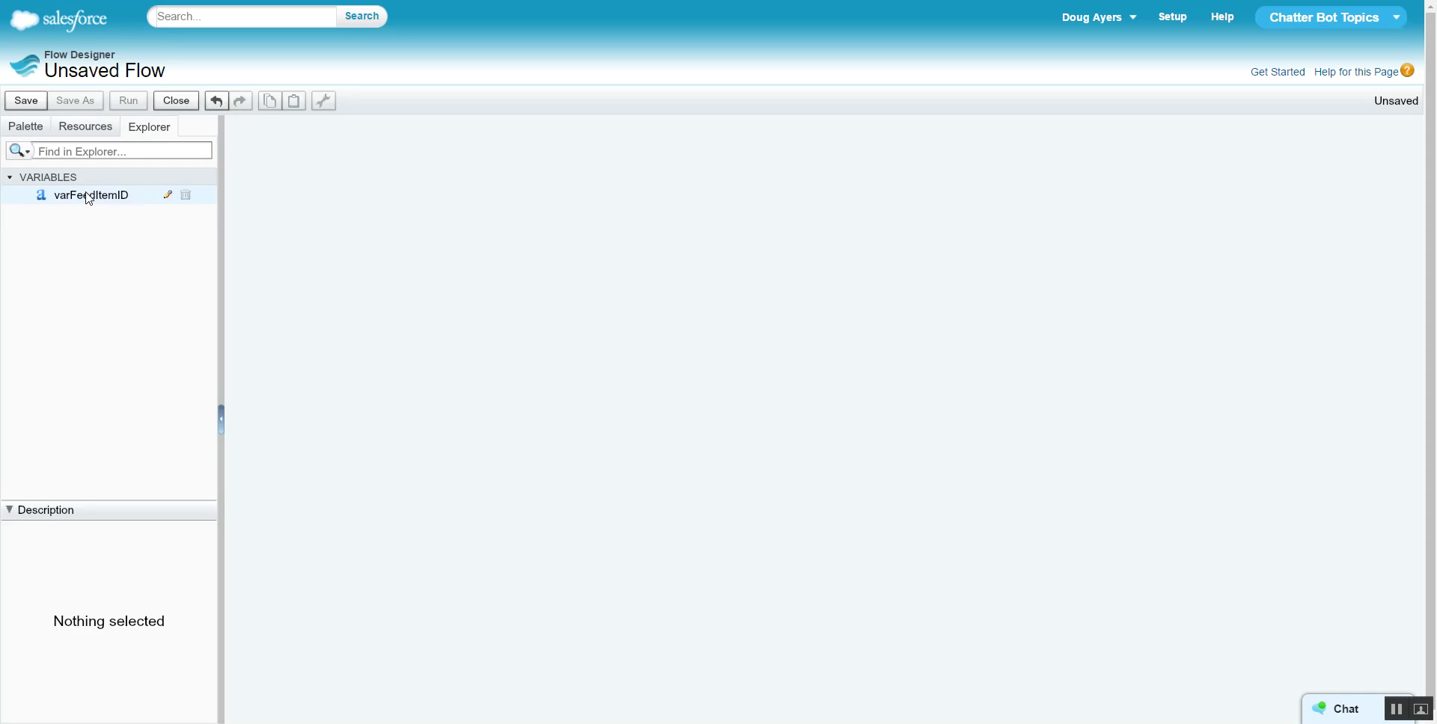
Add a Fast Lookup element named "Get Feed Item" that looks up the FeedItem object
click(30, 131)
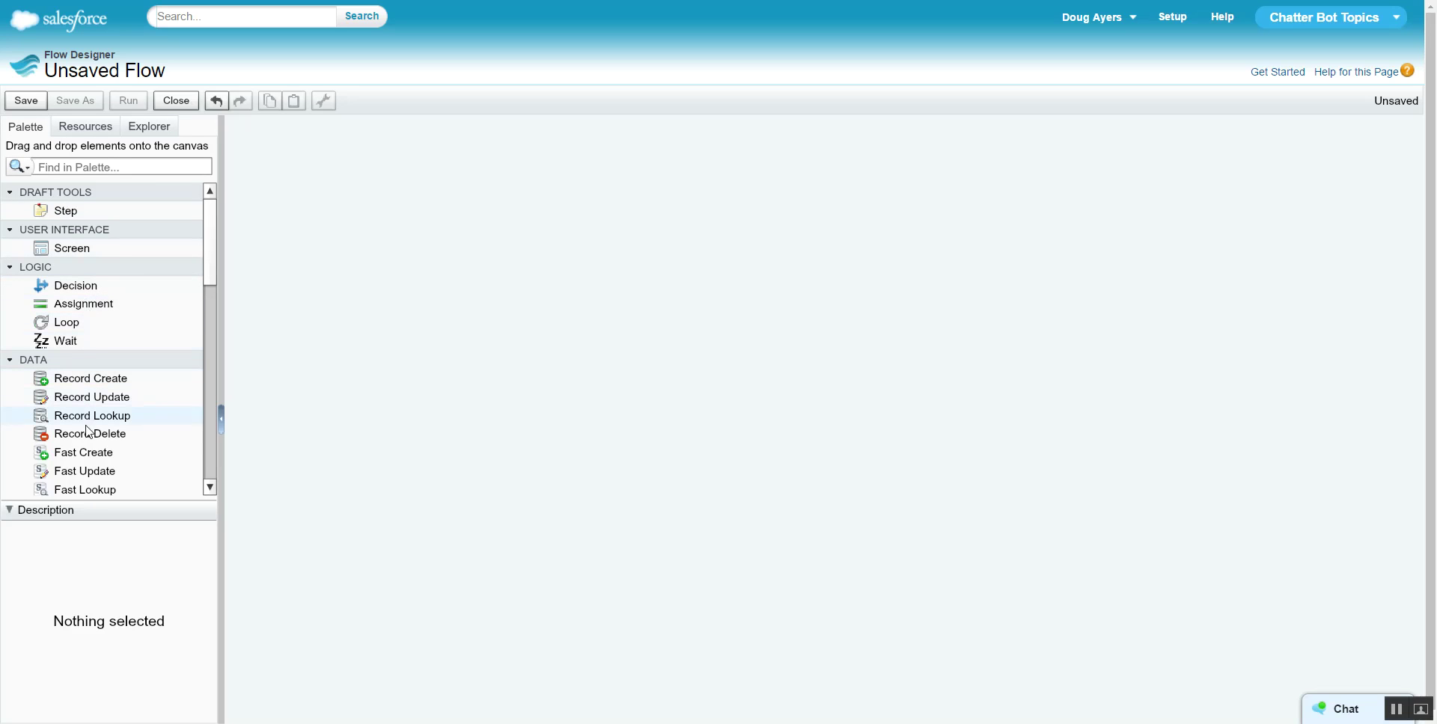
drag(86, 491, 432, 178)
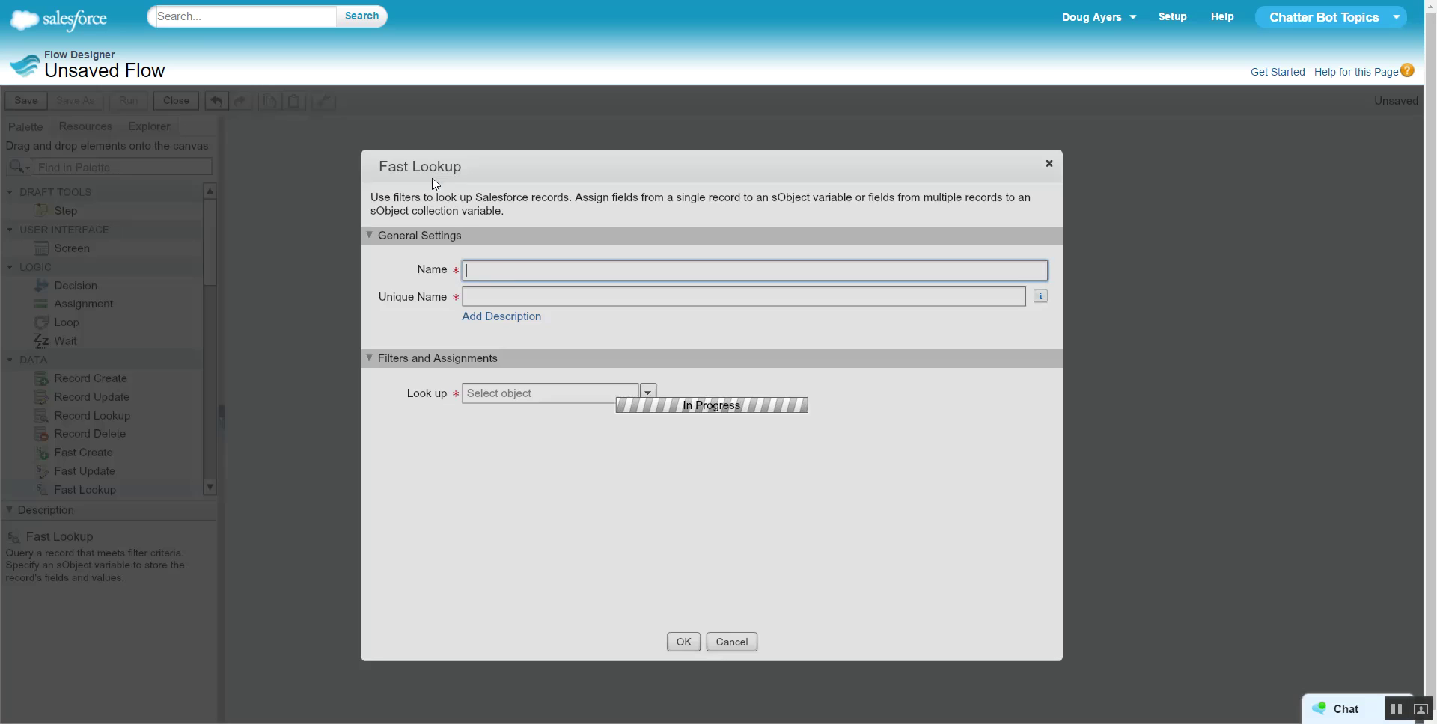
text(Get Feed Item)
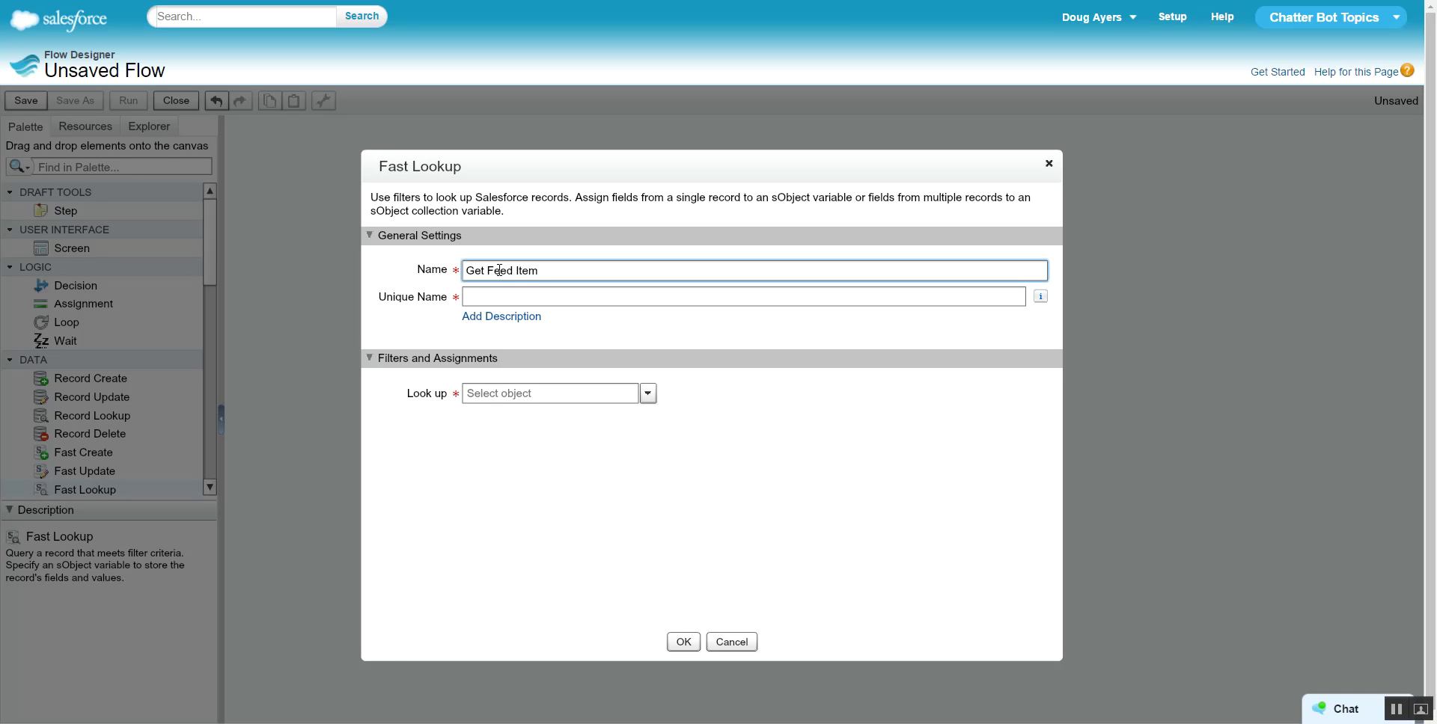
click(525, 397)
text(feed)
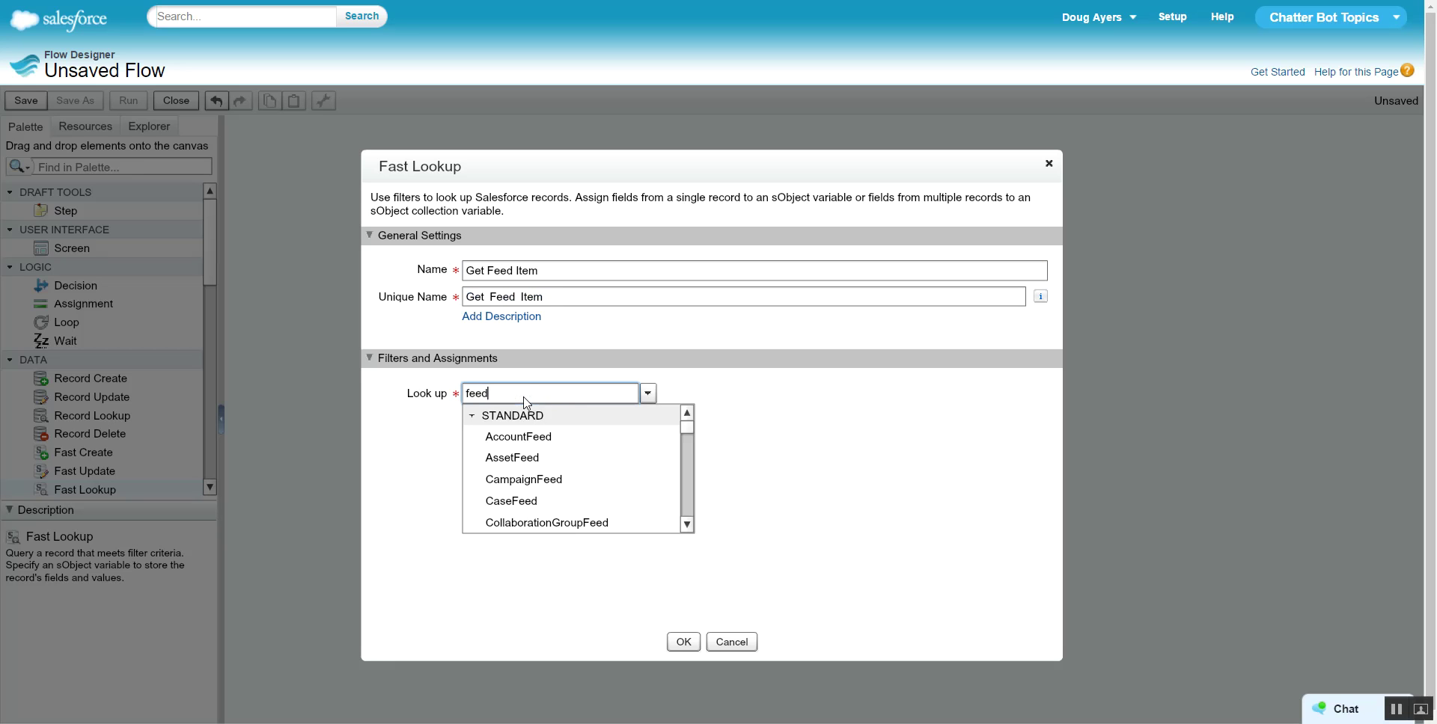
text(item)
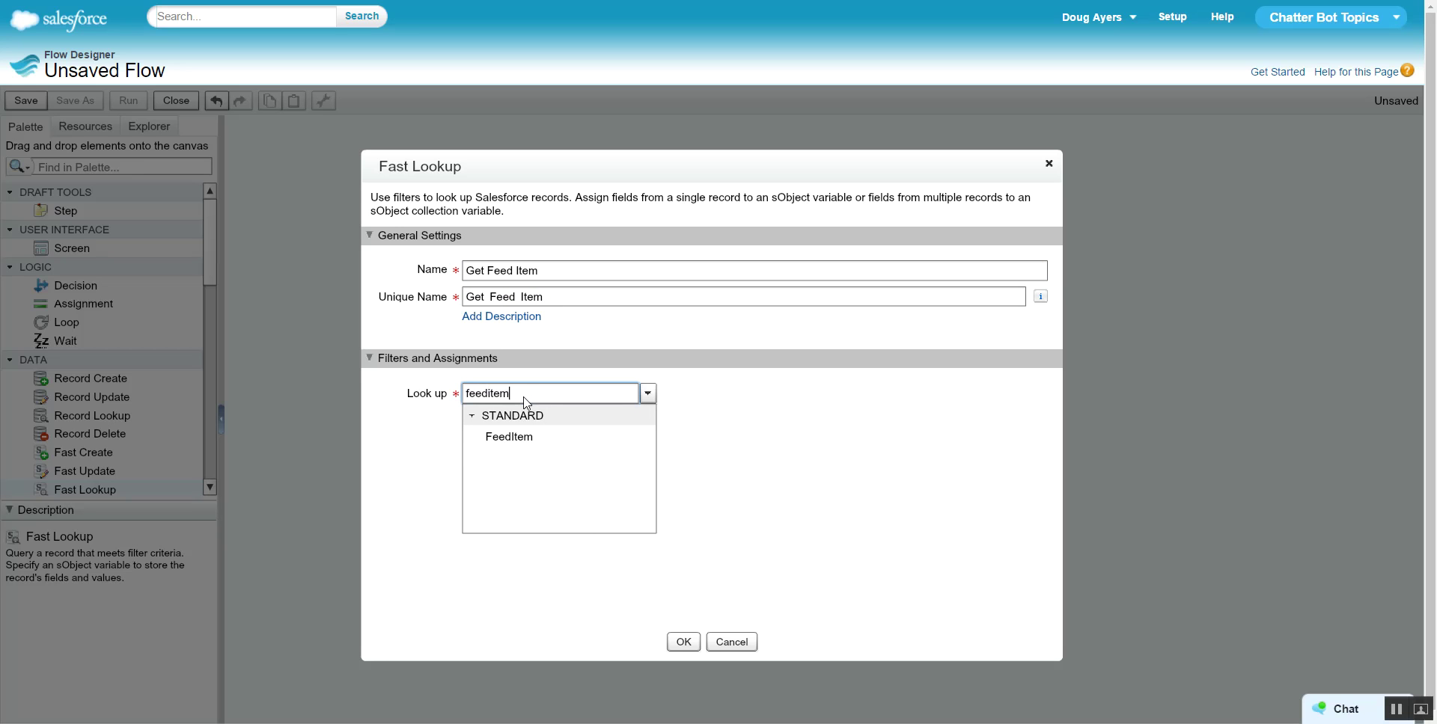
click(549, 440)
Filter the lookup with the criterion Id equals {!varFeedItemID}
click(544, 454)
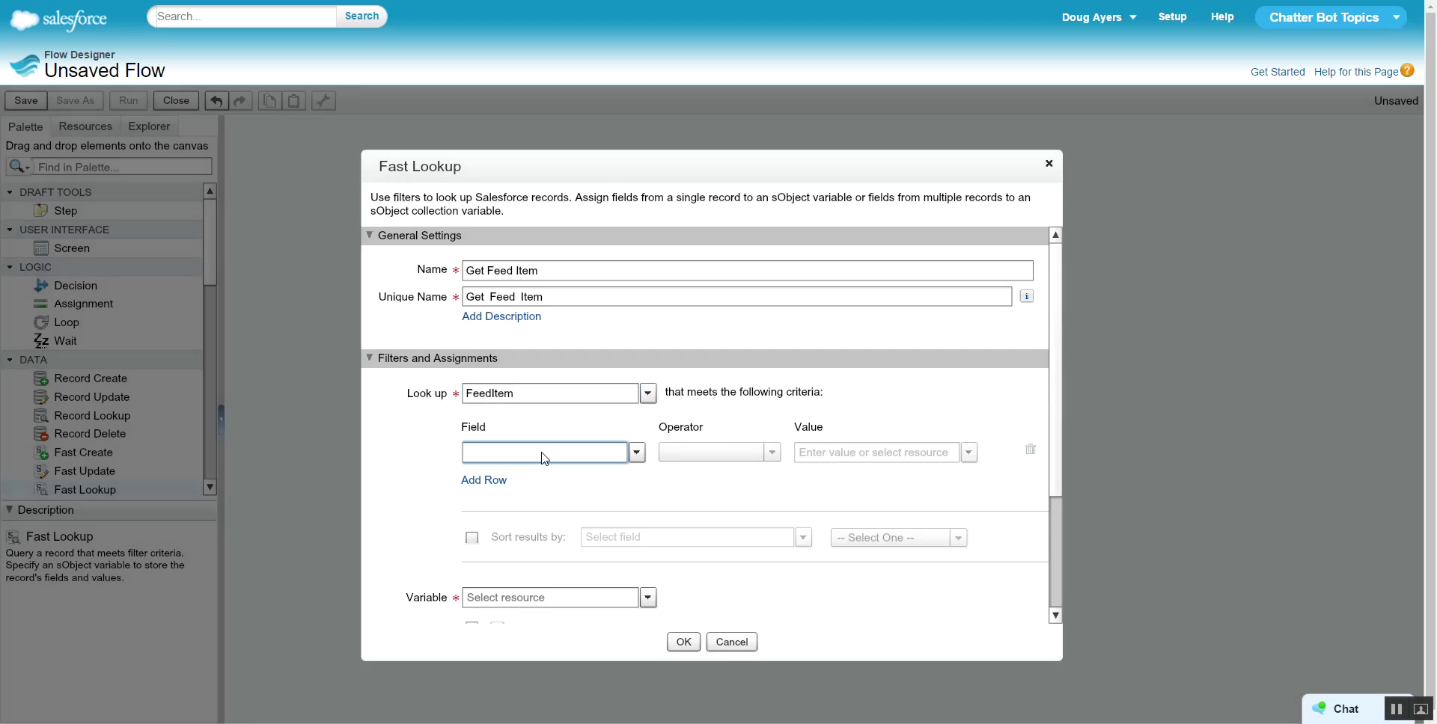
text(Id)
click(536, 530)
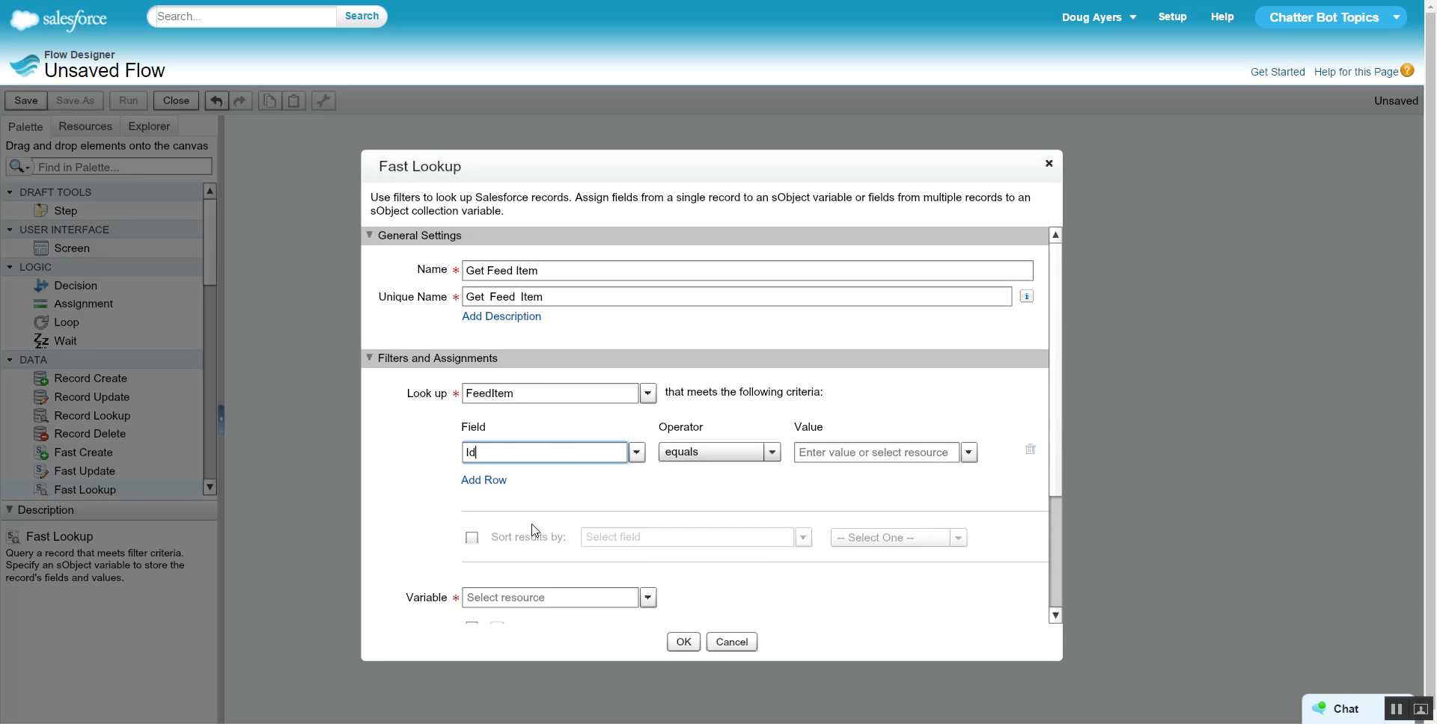
click(824, 454)
text(var)
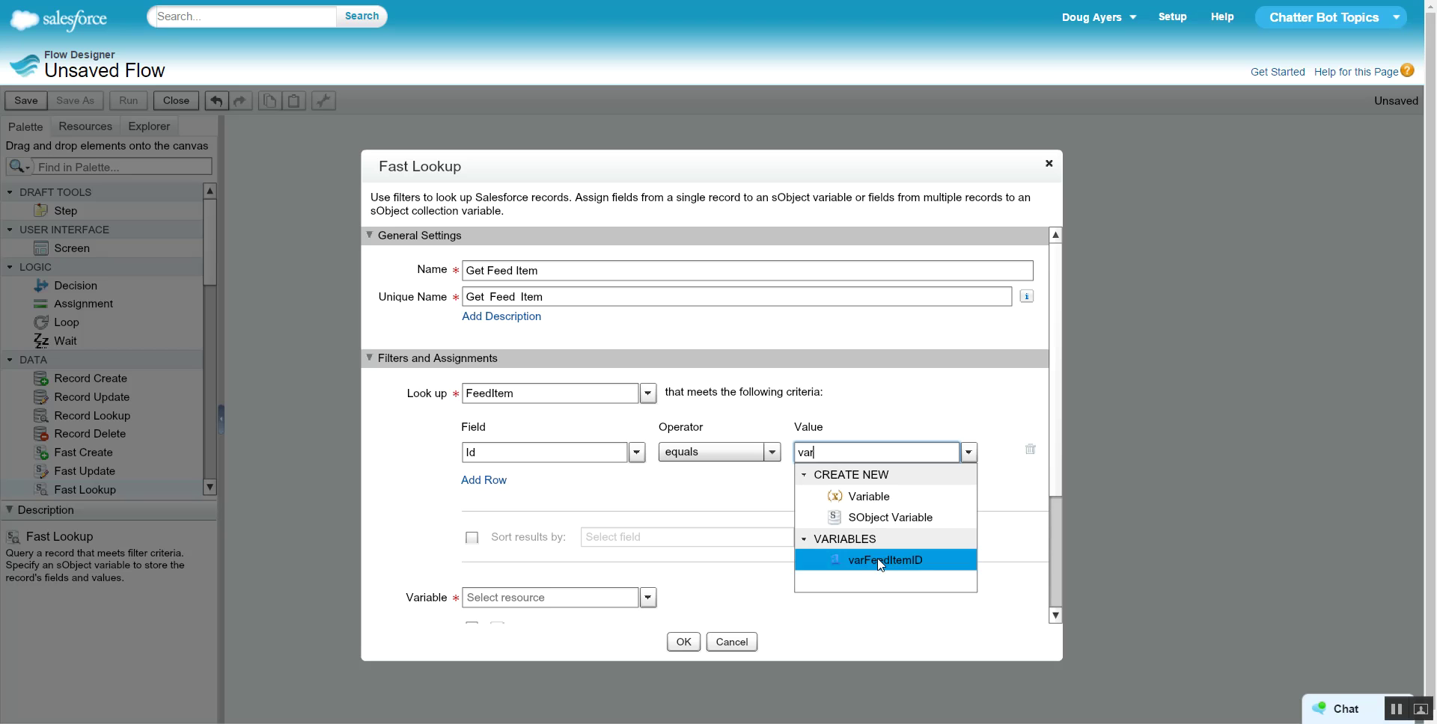
click(883, 560)
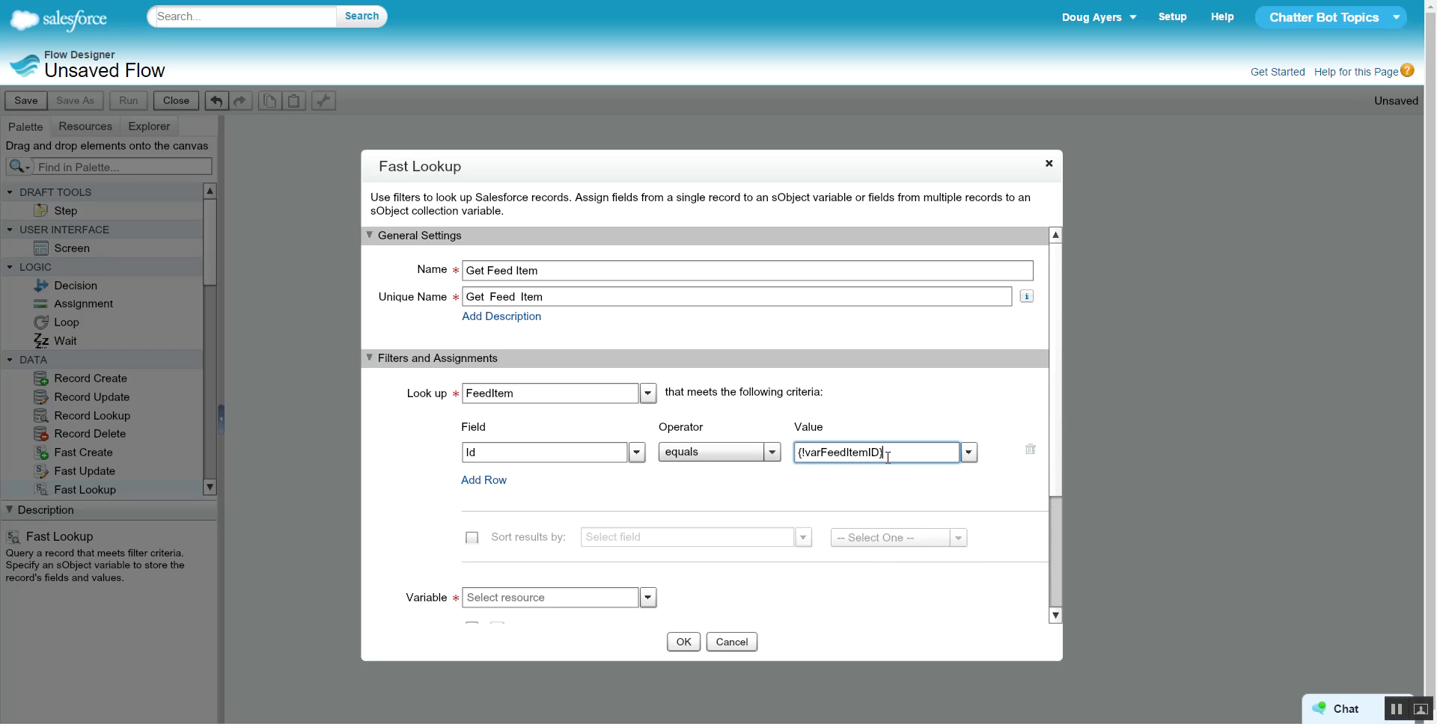
Store the lookup result in a new private SObject variable varFeedItem of type FeedItem, assigning null if no records are found
drag(1052, 430, 1048, 560)
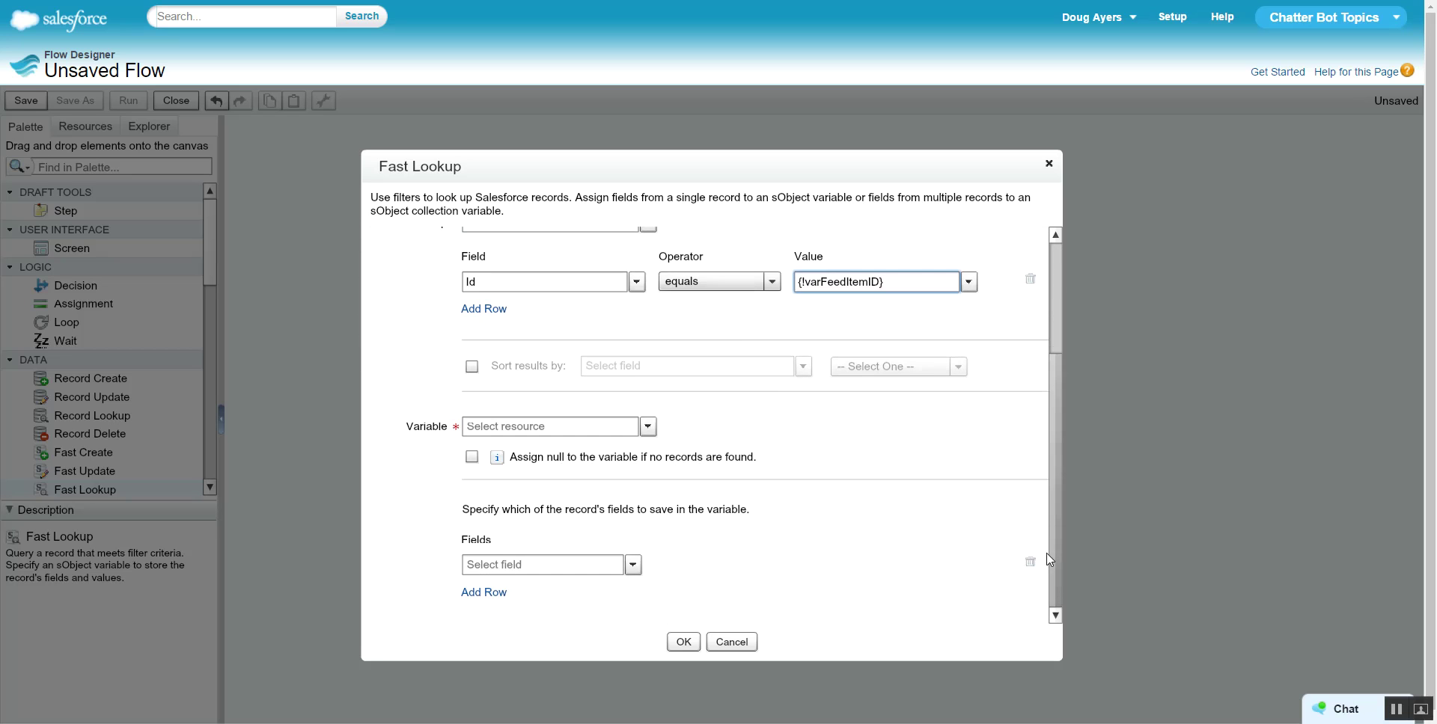
click(649, 428)
click(609, 448)
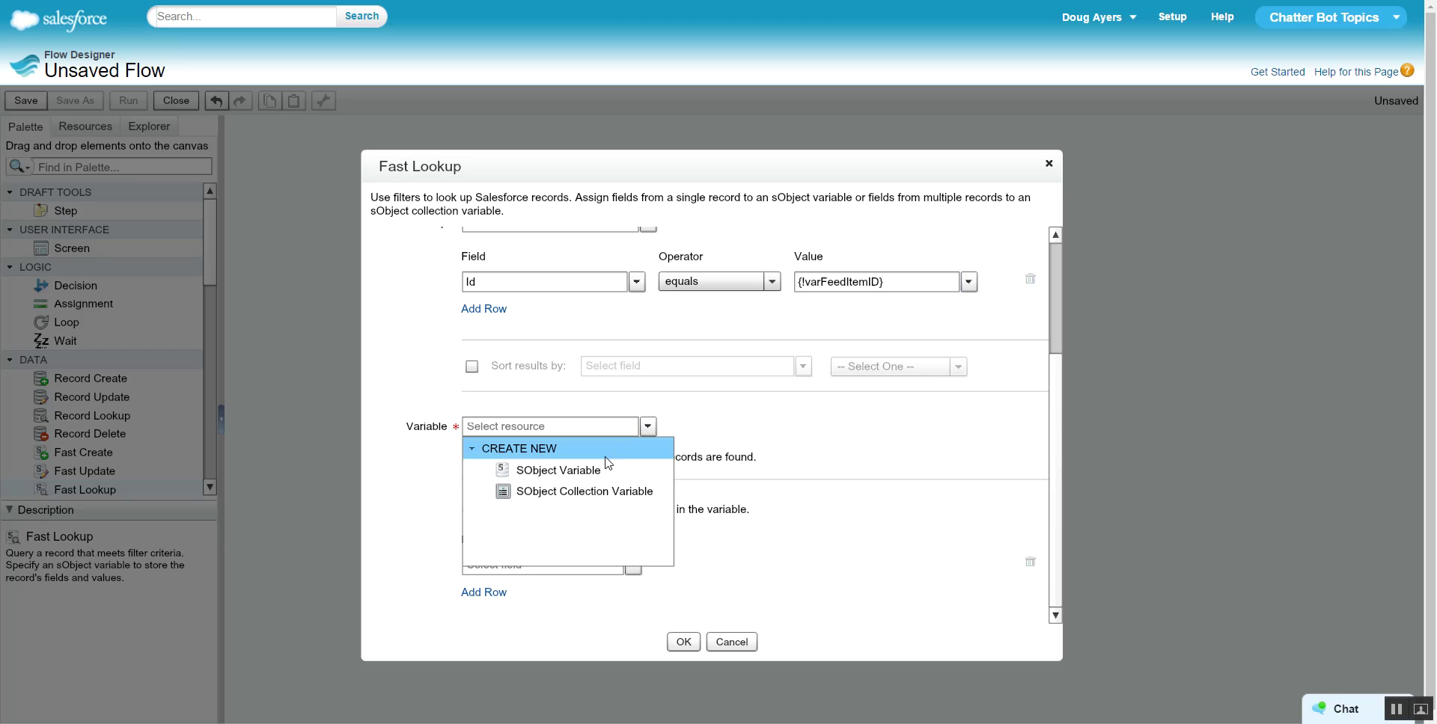
click(609, 470)
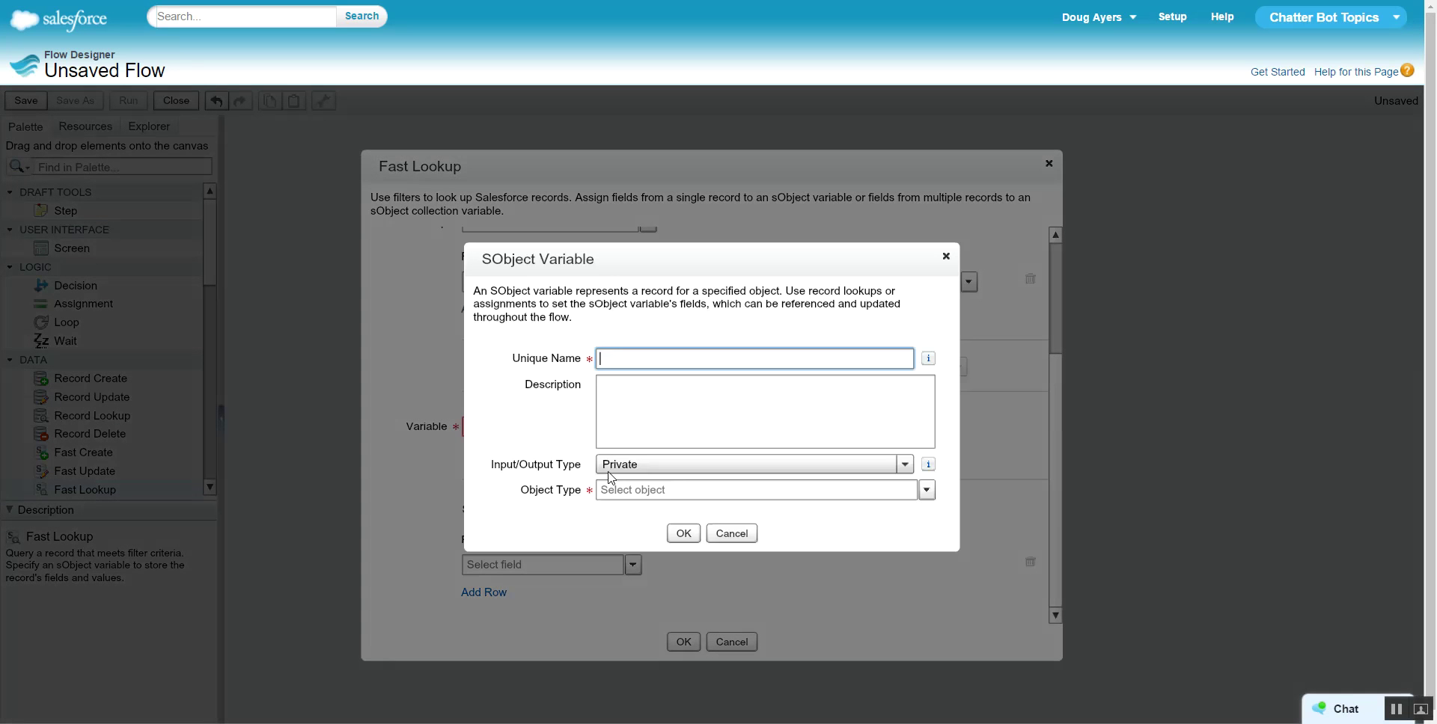
text(varFeedItem)
click(615, 493)
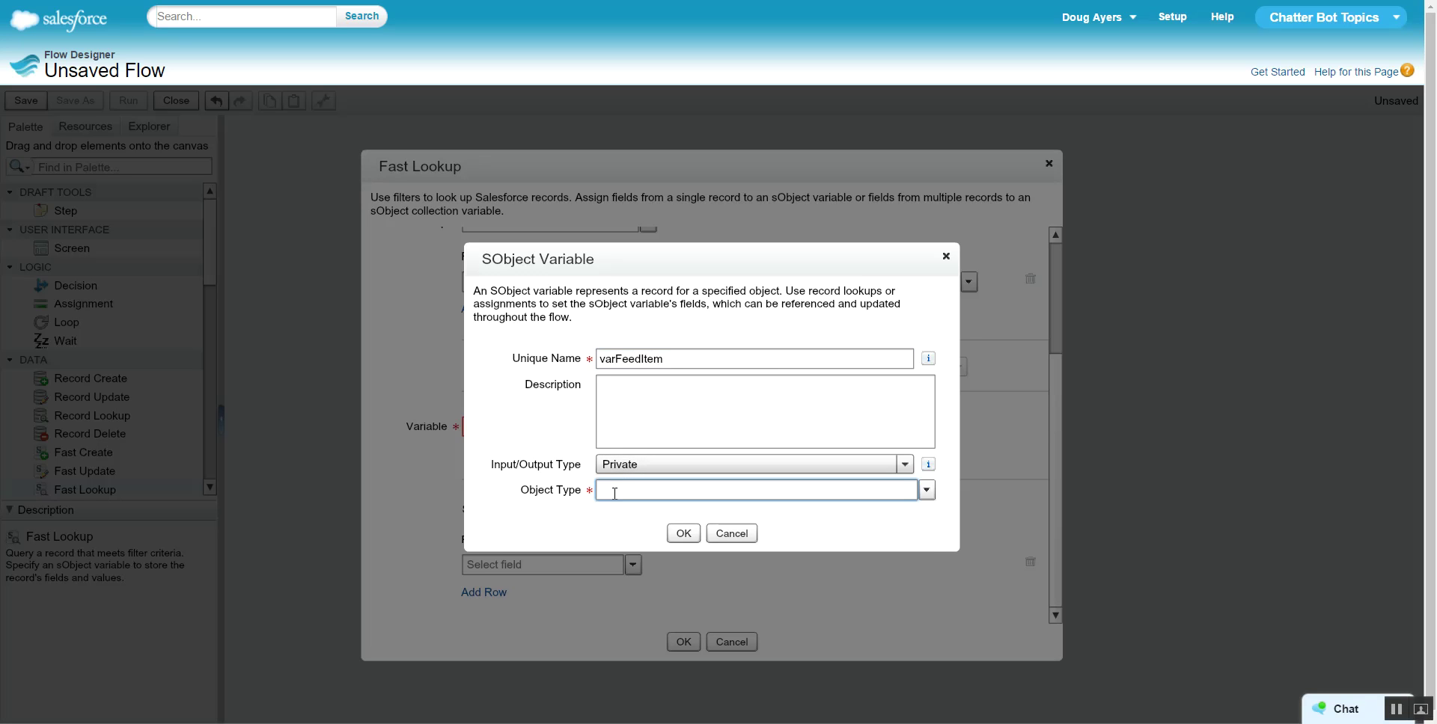
text(feedItem)
click(644, 533)
click(683, 533)
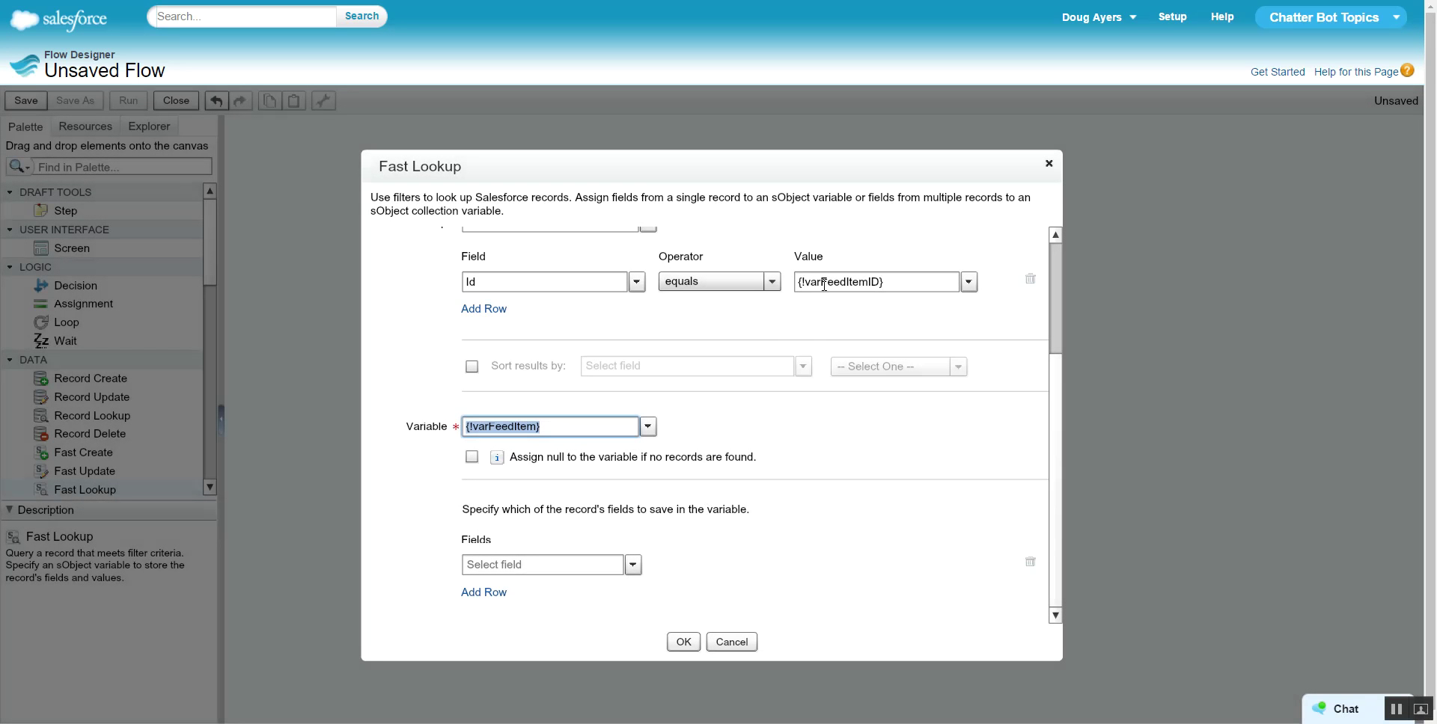
click(472, 457)
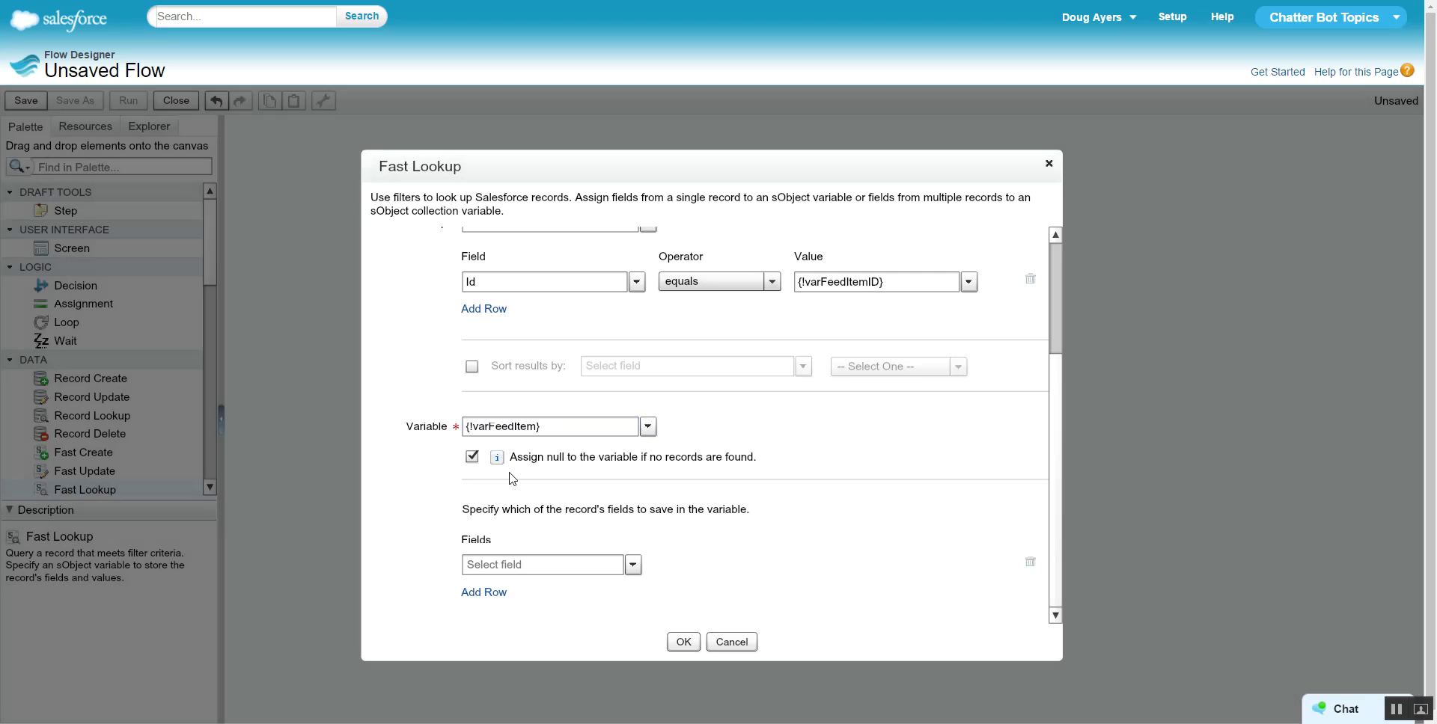
Choose Body and ParentId as the record fields to save in the variable and accept the Fast Lookup
click(608, 572)
text(body)
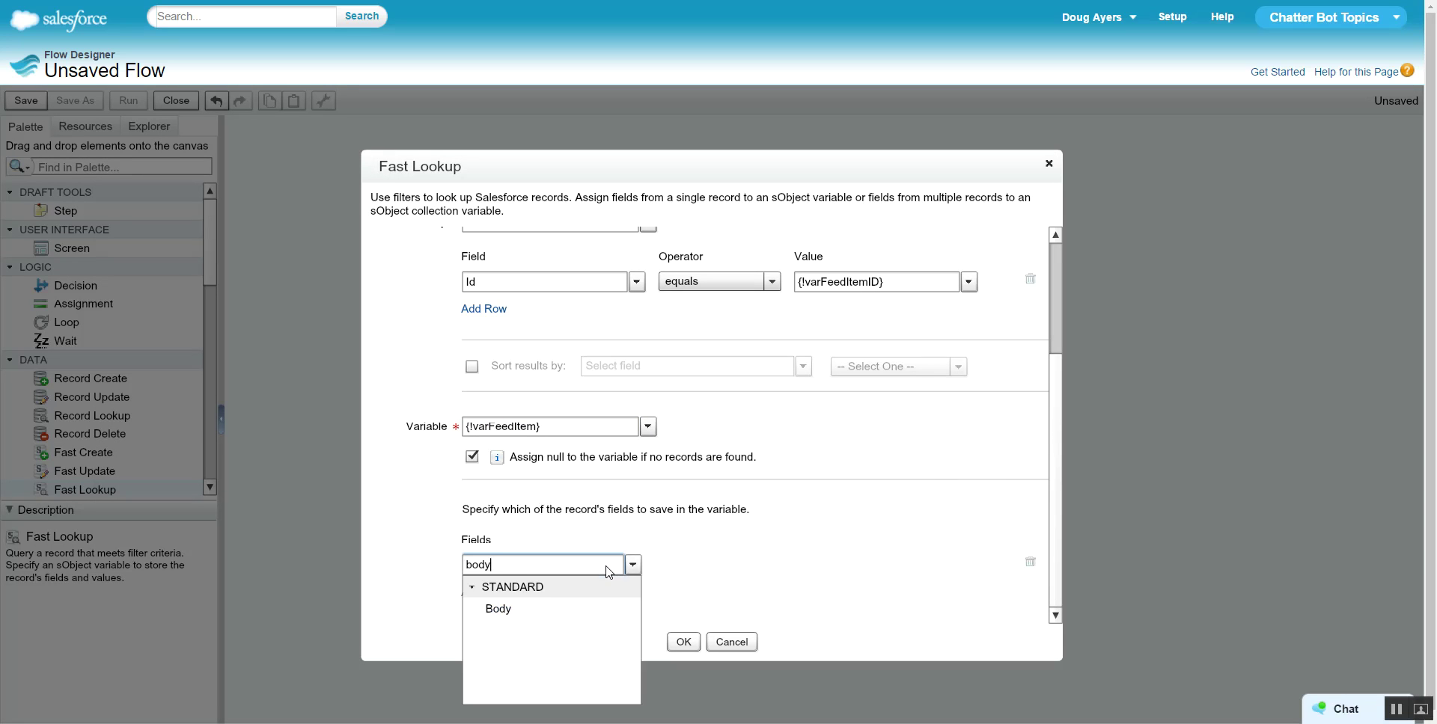
click(572, 608)
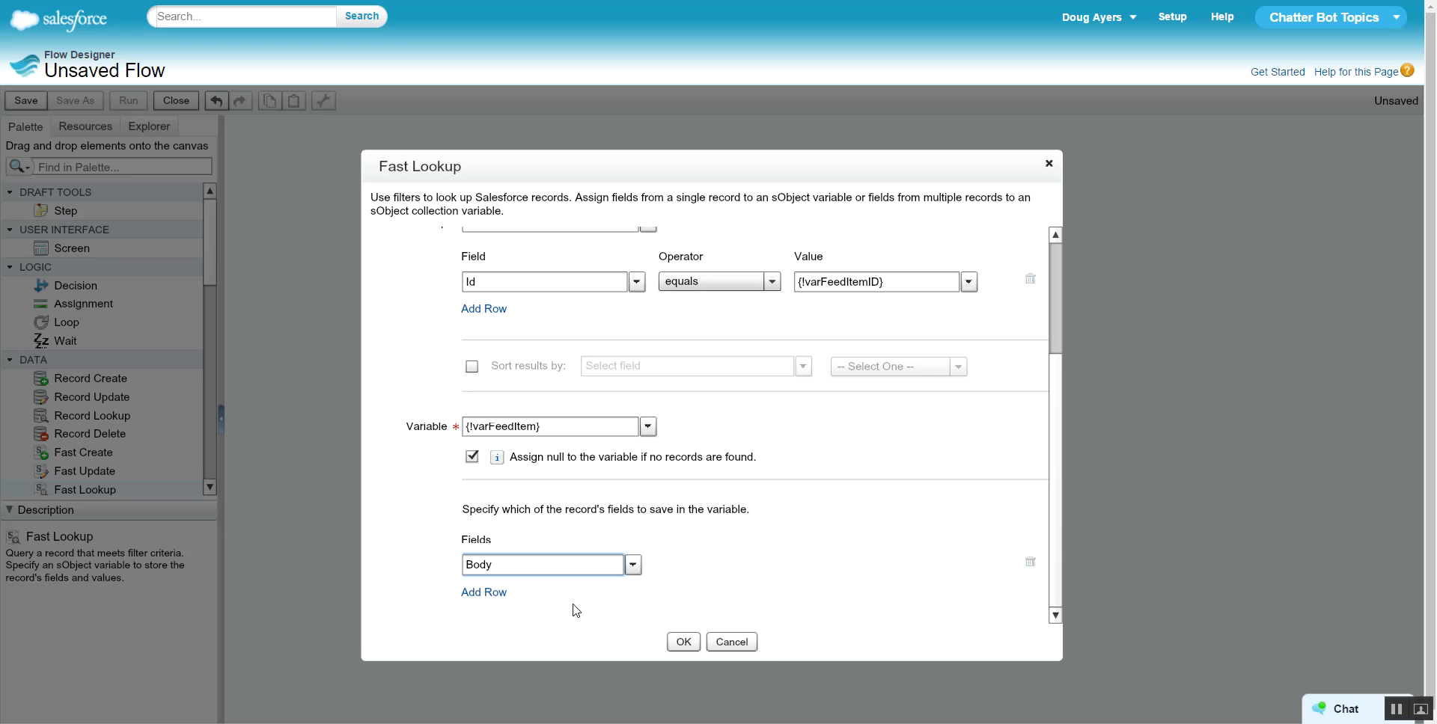
click(492, 594)
click(533, 570)
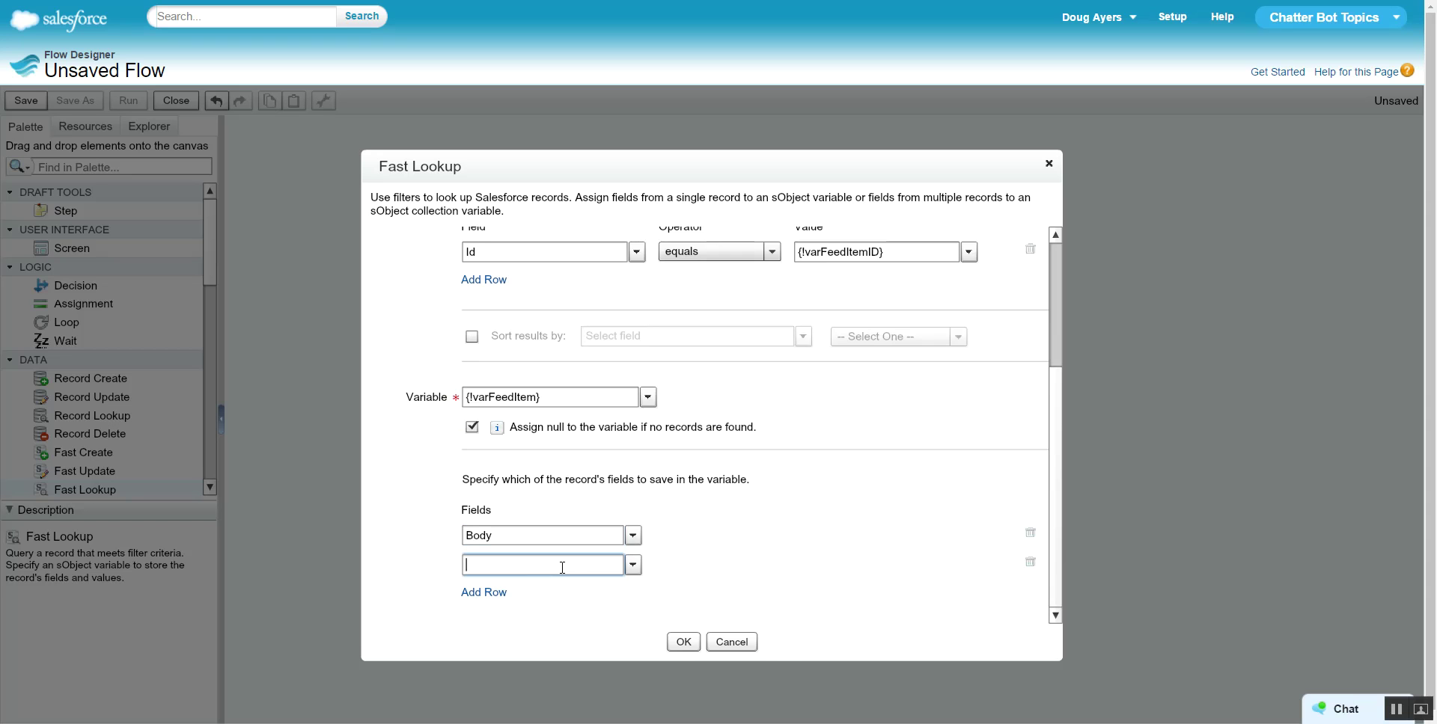
click(633, 566)
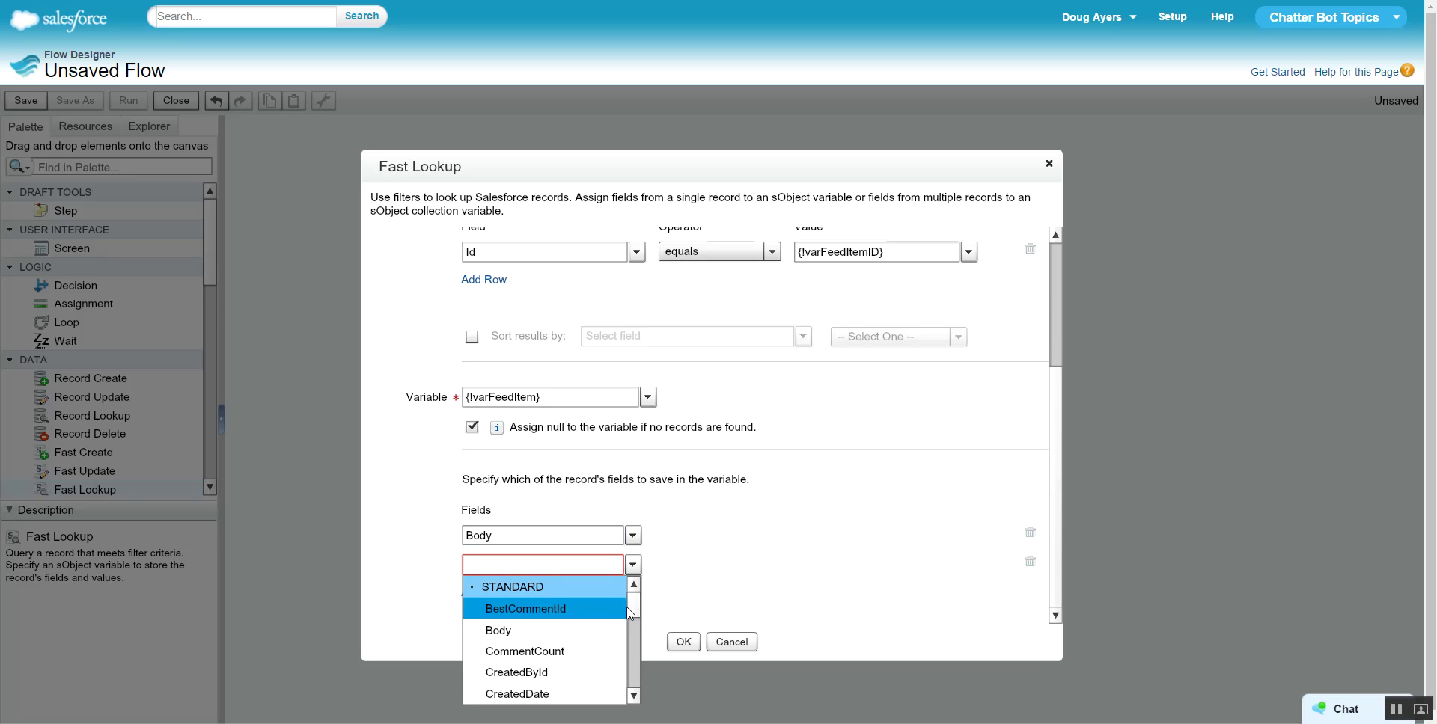
drag(639, 610, 615, 662)
click(578, 656)
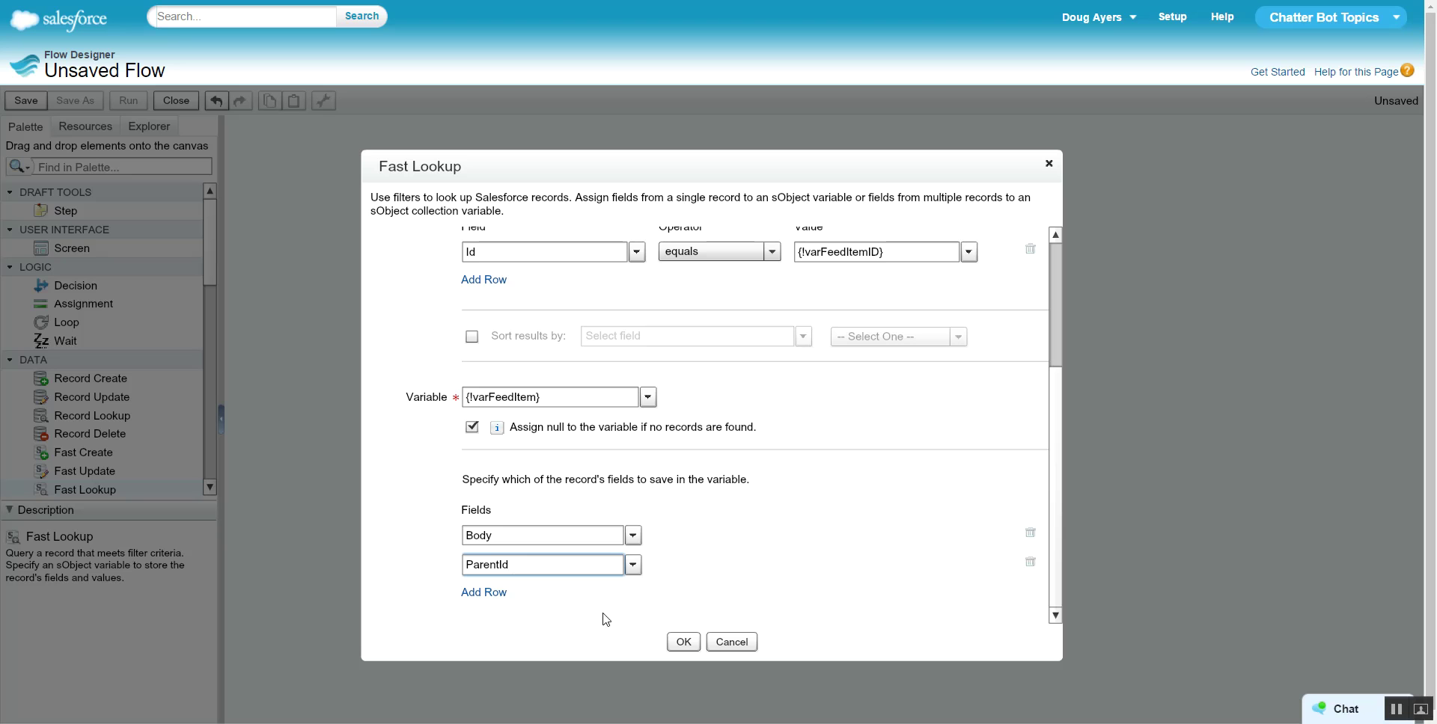
click(683, 642)
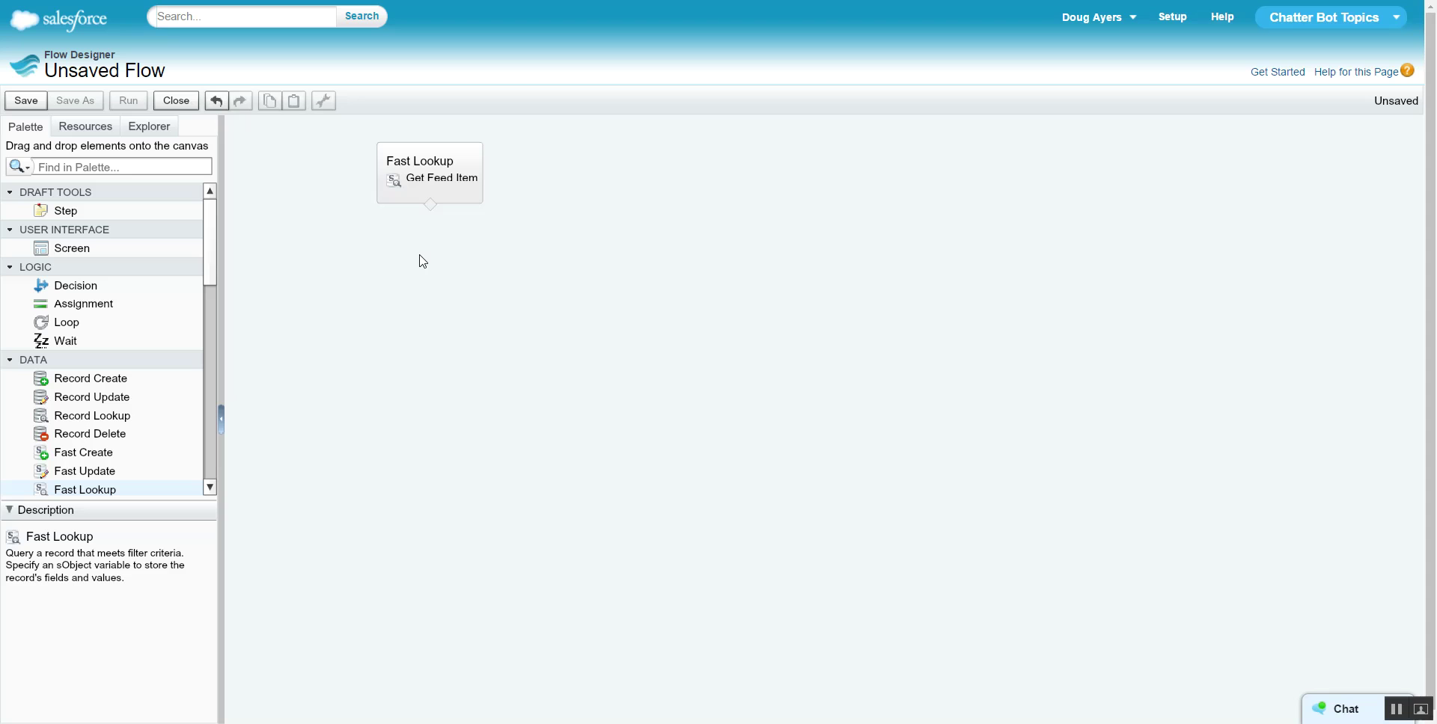
Add a Decision element named "What is Parent ID?" below the Get Feed Item lookup
click(84, 290)
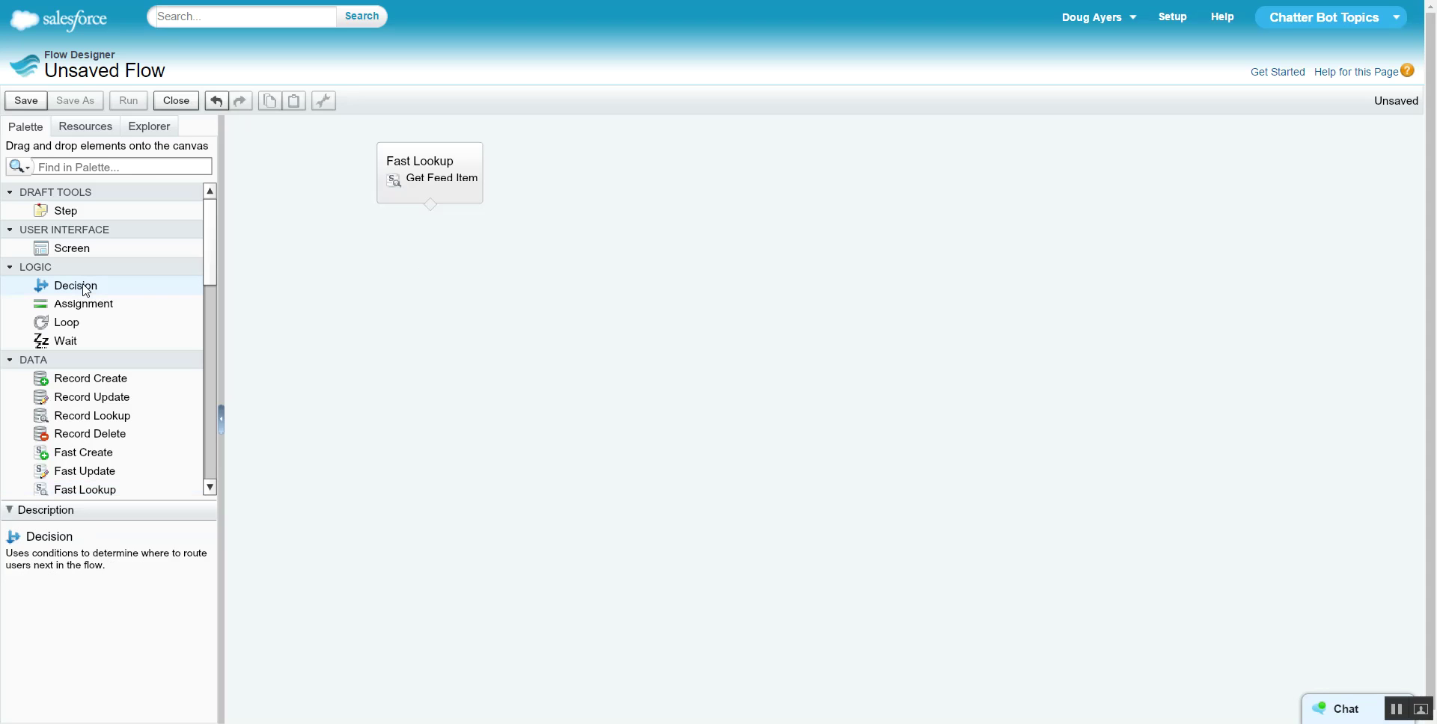
drag(84, 291, 425, 267)
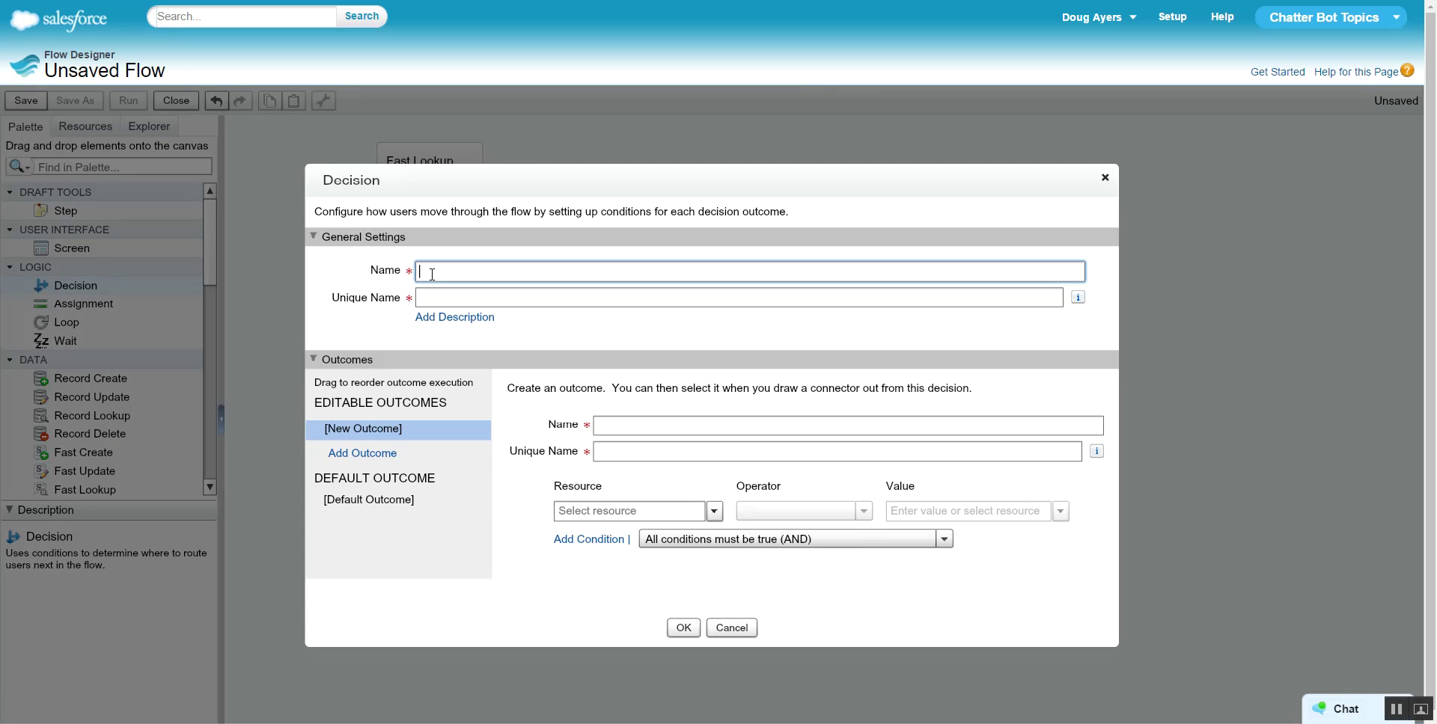
text(What is Parent ID/)
Define the decision's first outcome as Account, with the condition that {!varFeedItem.ParentId} starts with 001
click(640, 424)
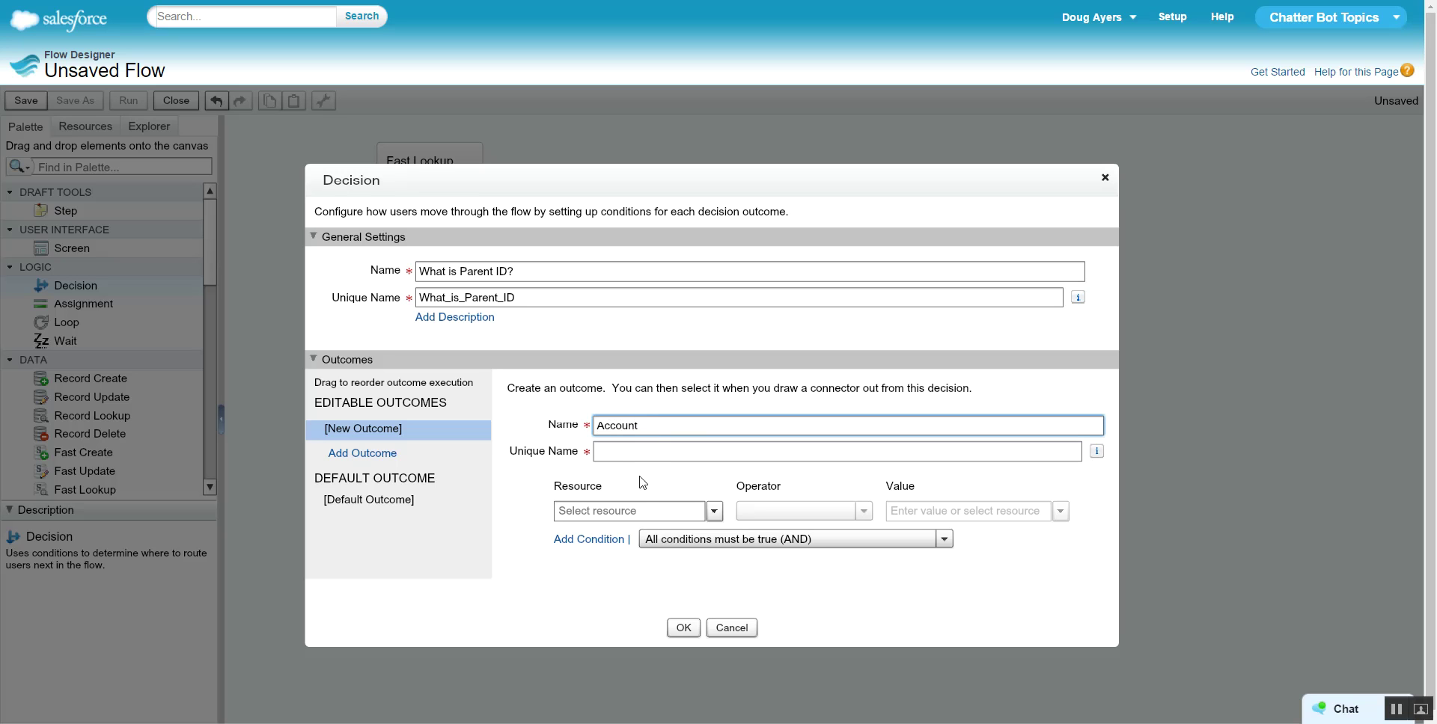
click(641, 509)
text(parent)
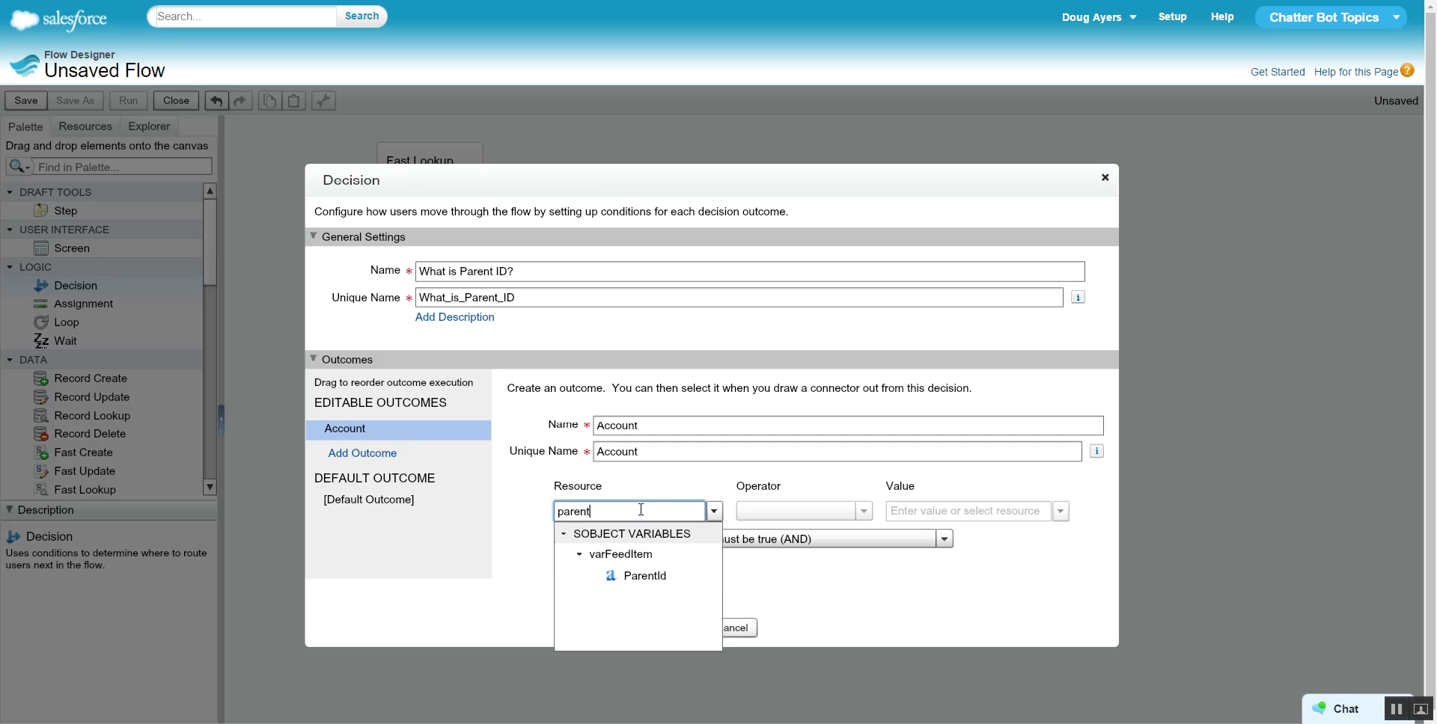
click(643, 576)
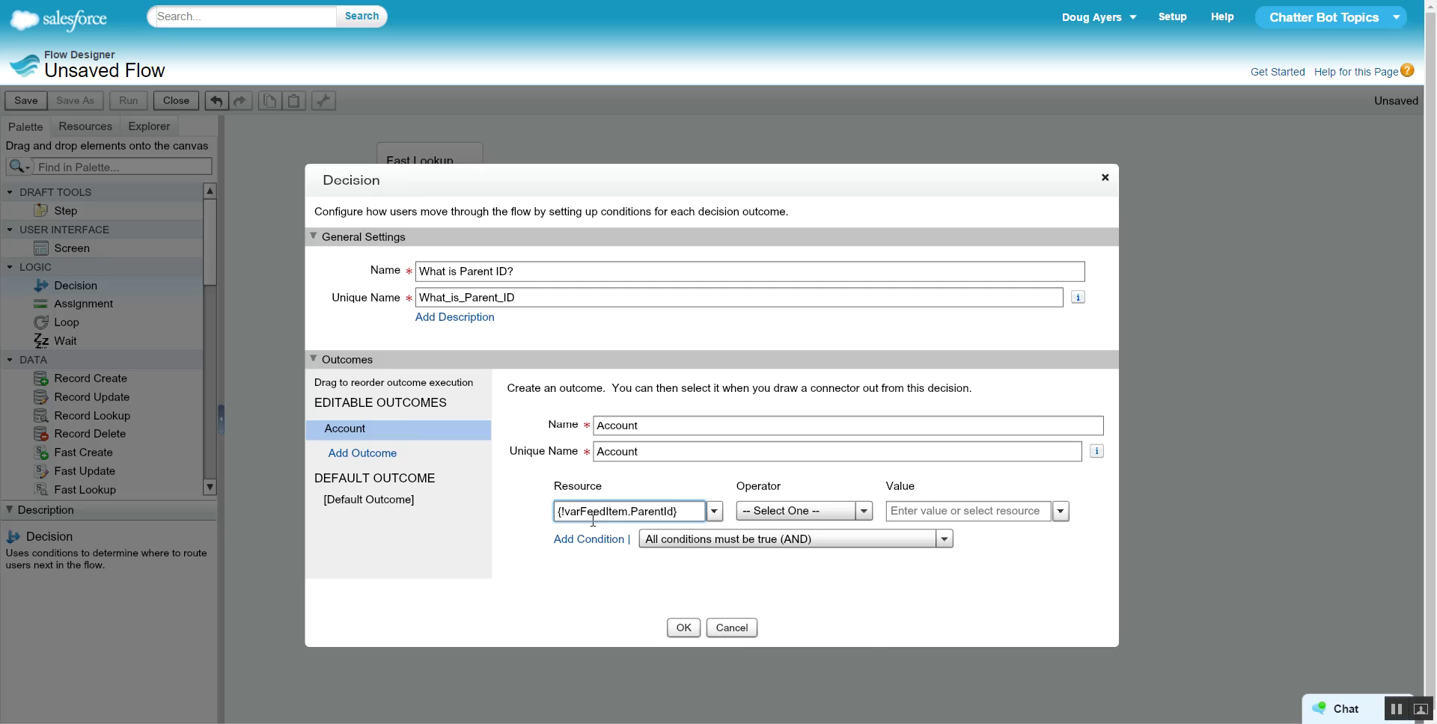
click(738, 516)
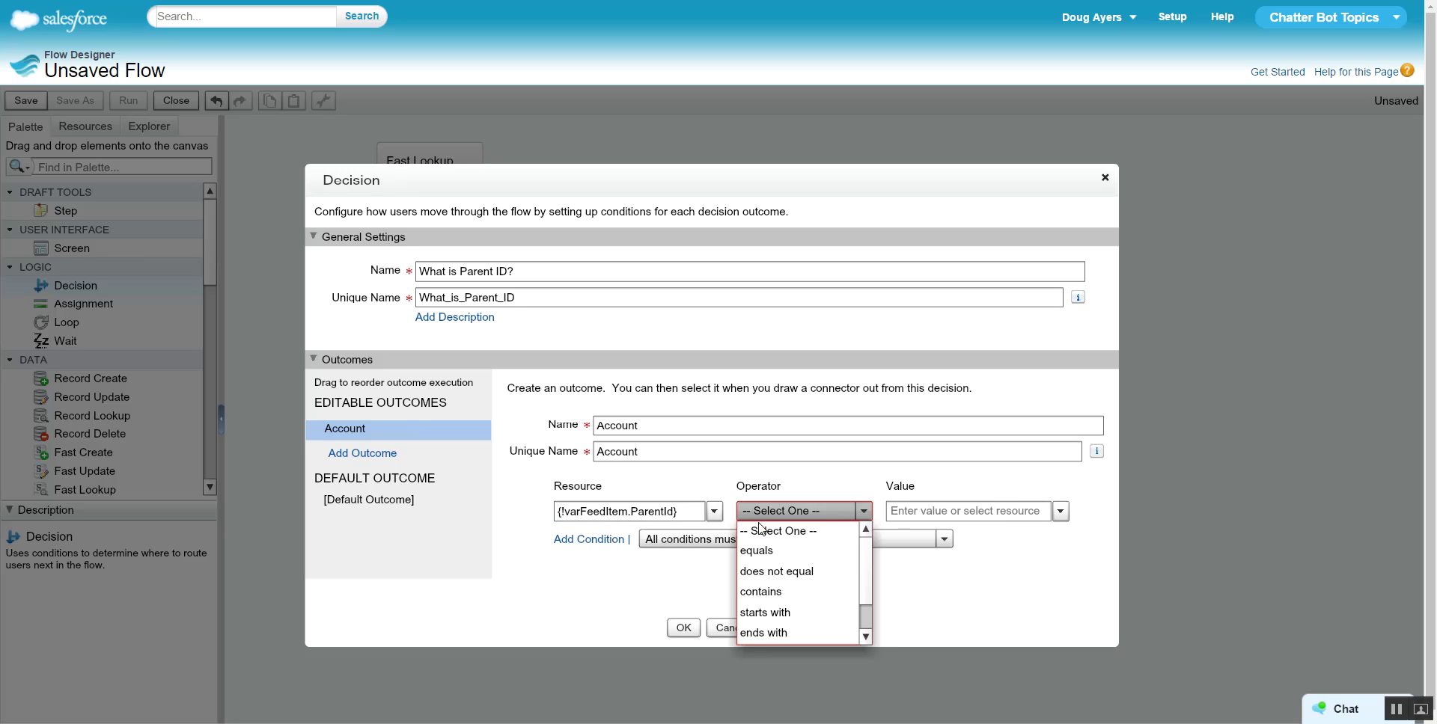
click(761, 614)
click(912, 514)
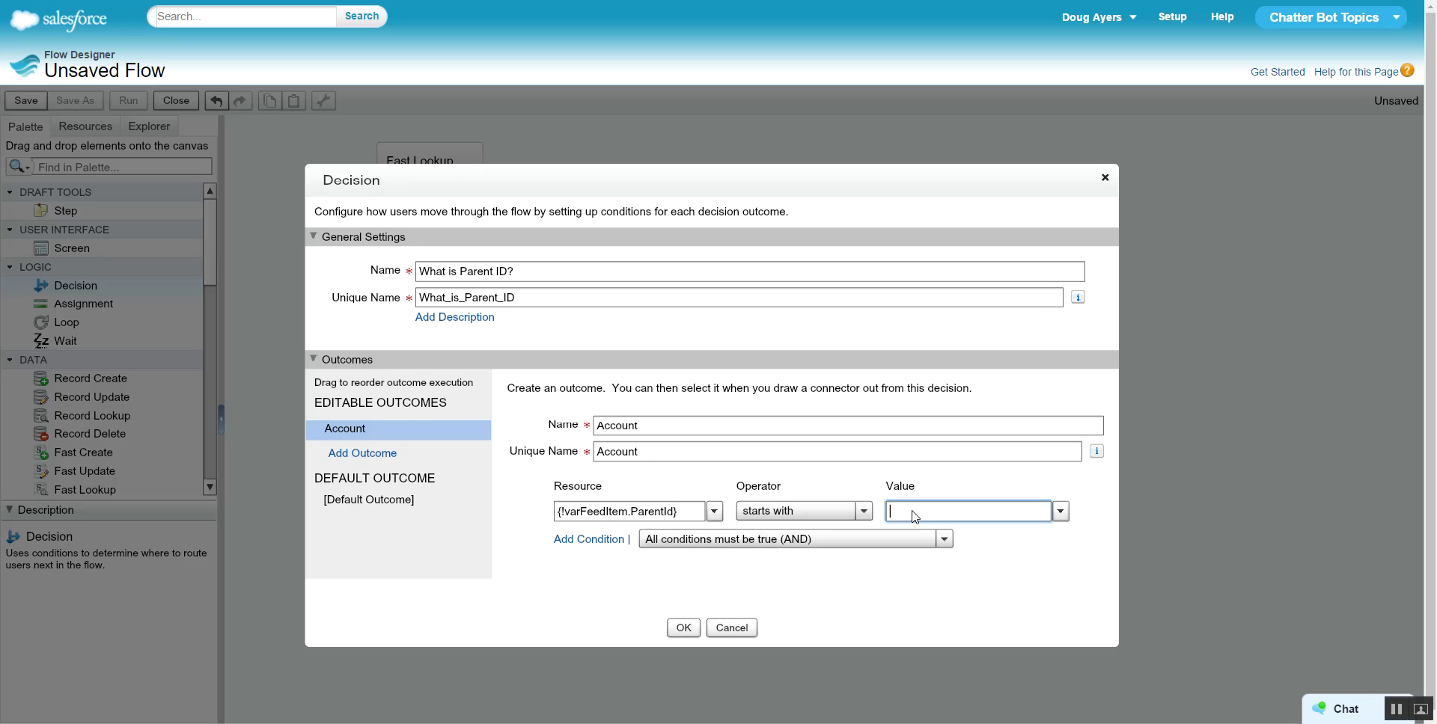
text(001)
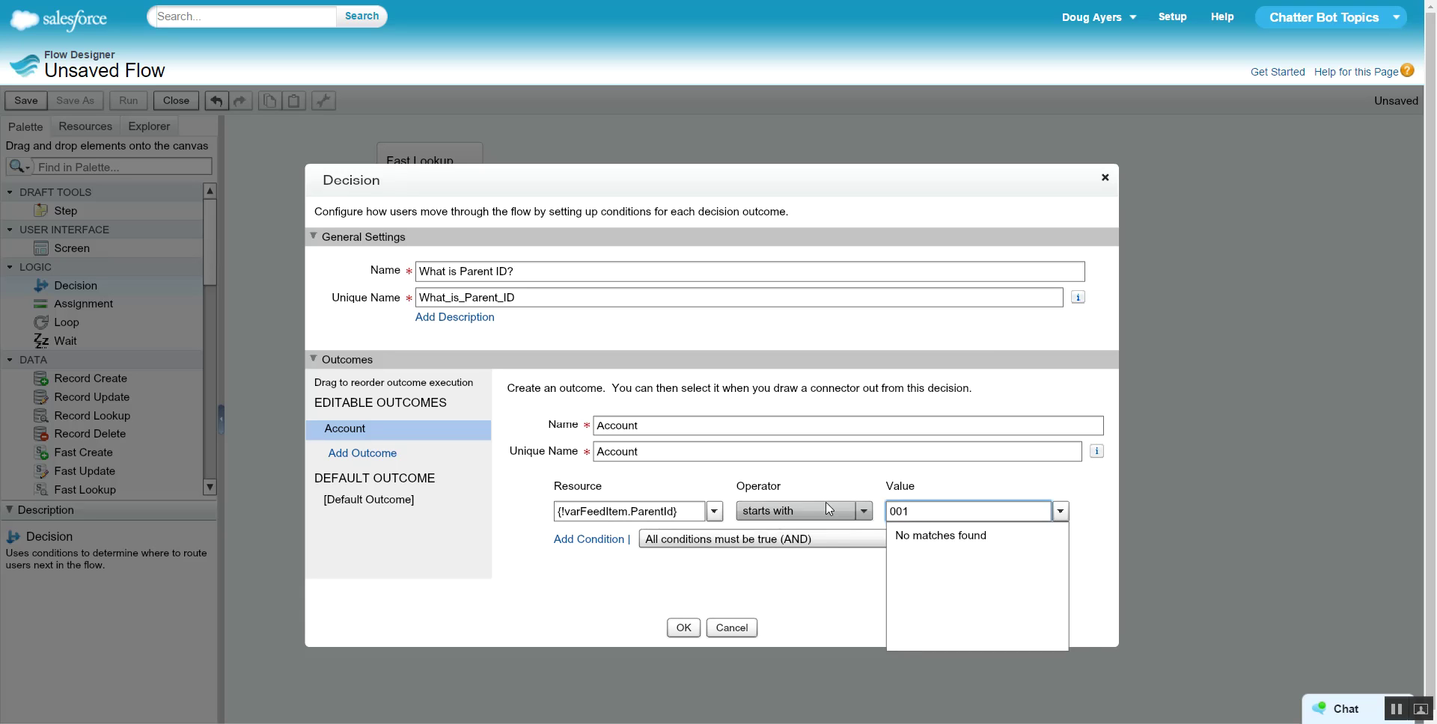
click(828, 570)
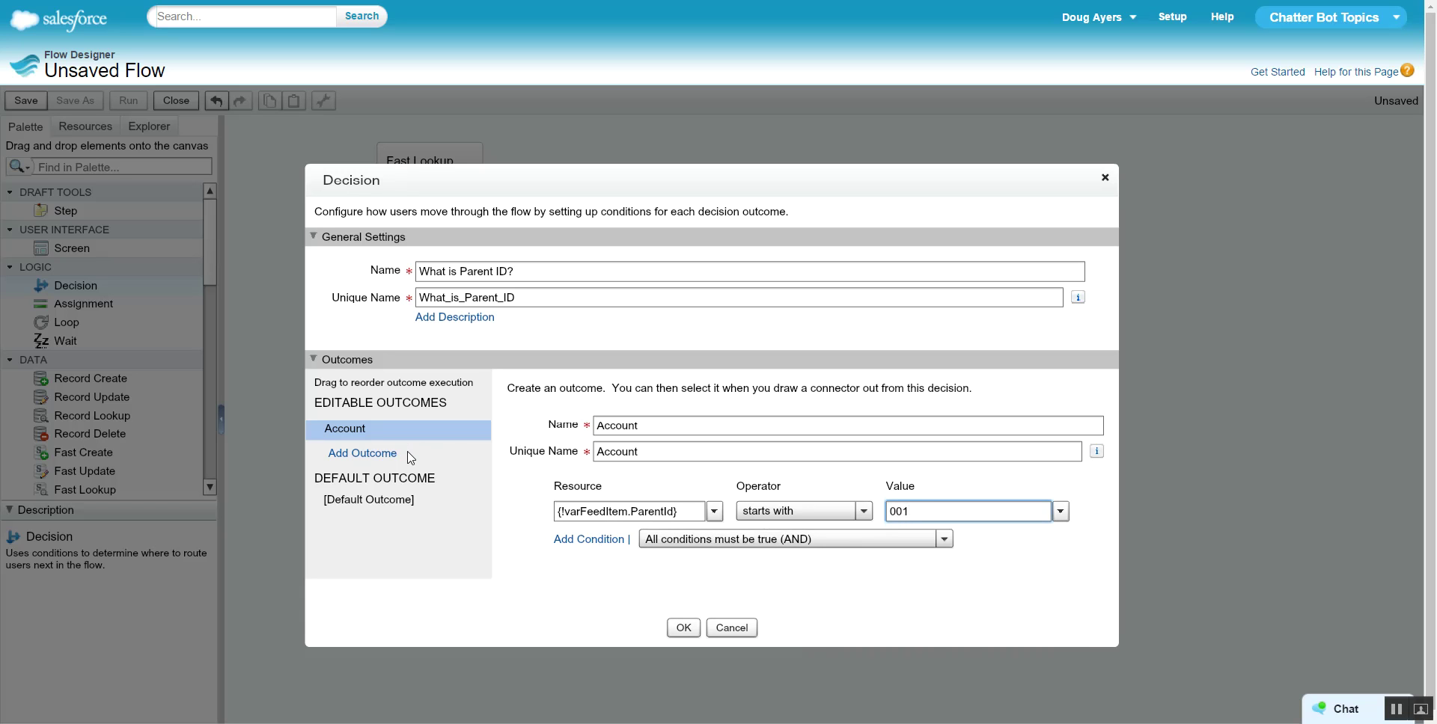
Add a second outcome named Contact for {!varFeedItem.ParentId} starting with 003, and accept the Decision
click(380, 453)
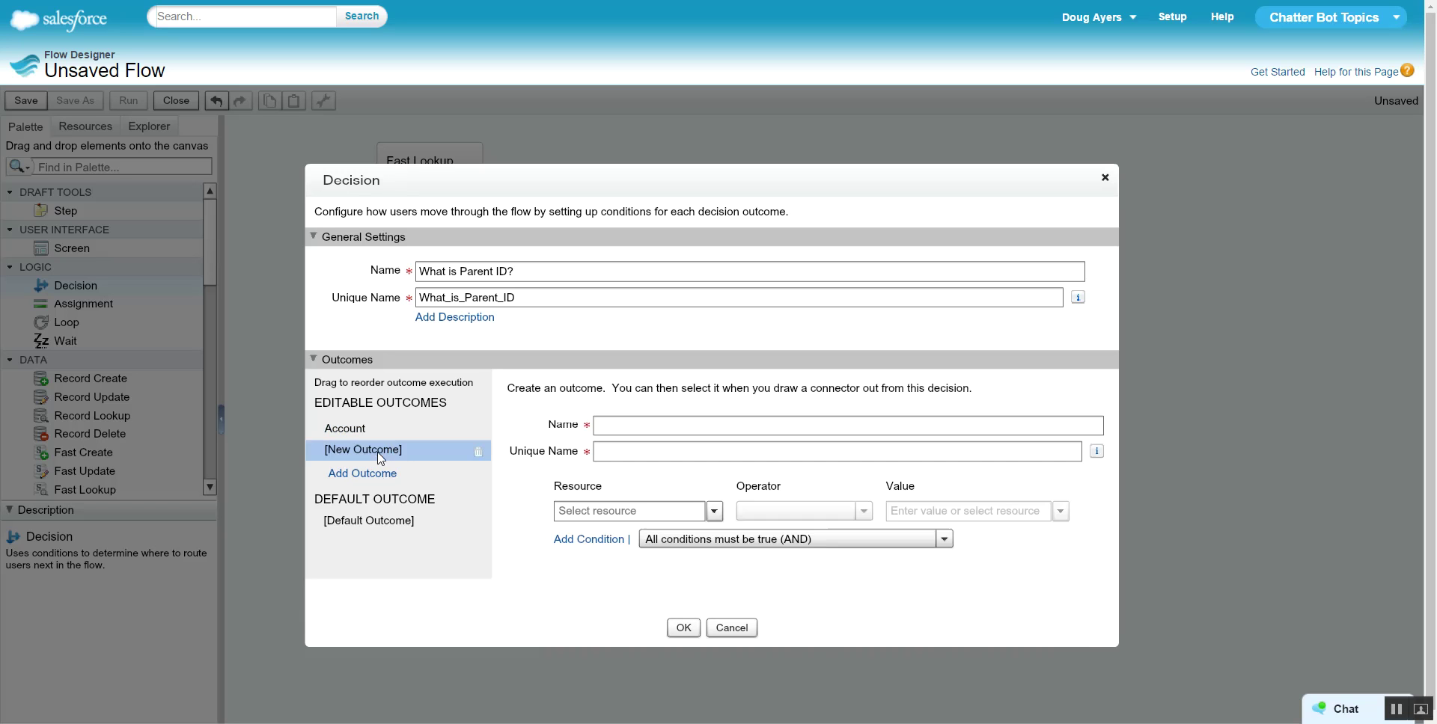
click(641, 427)
text(Contact)
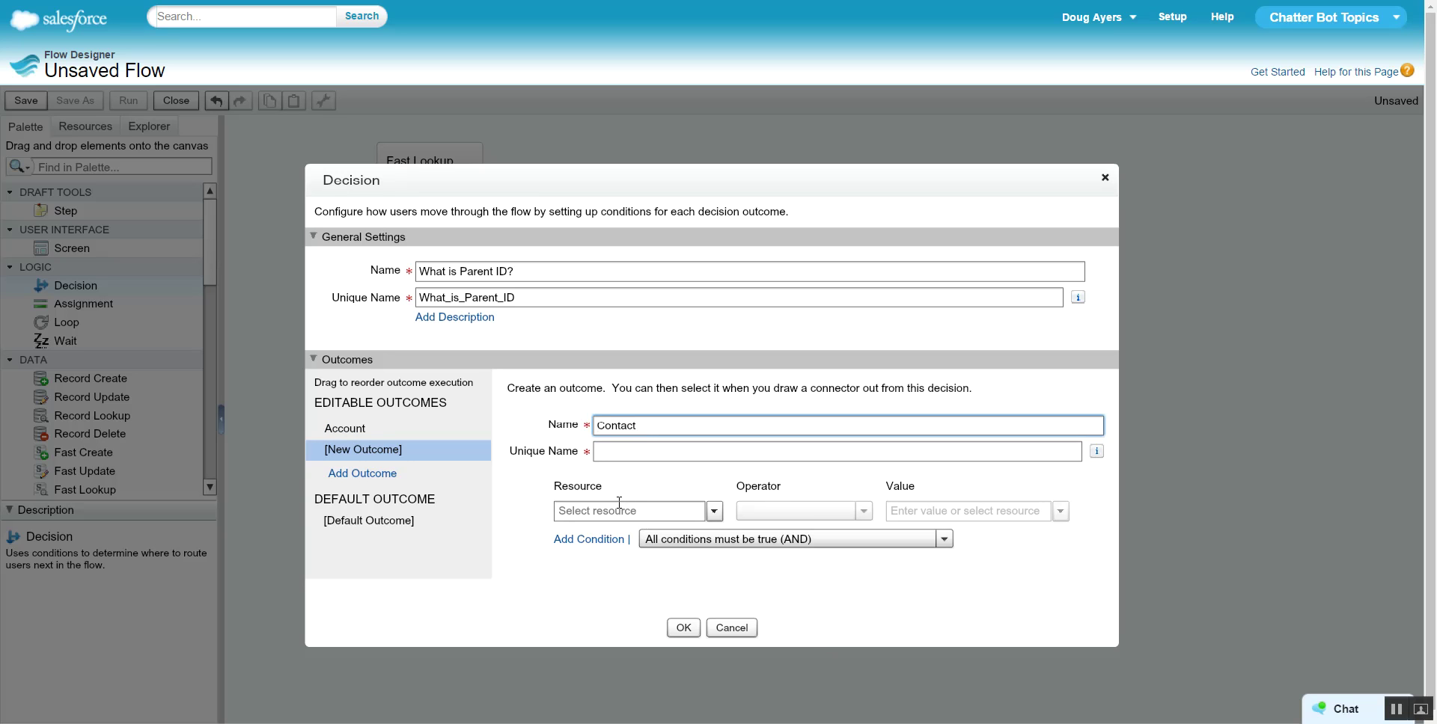
click(621, 507)
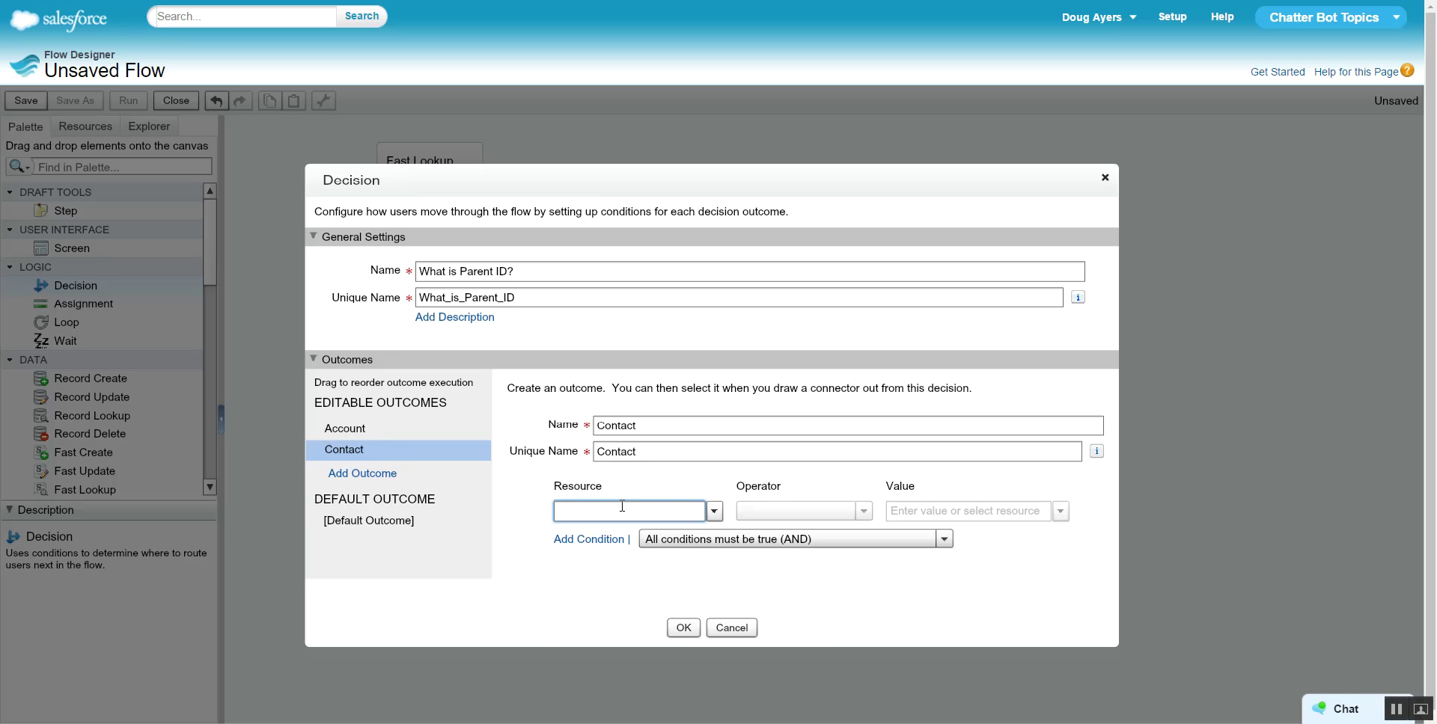
text(parent)
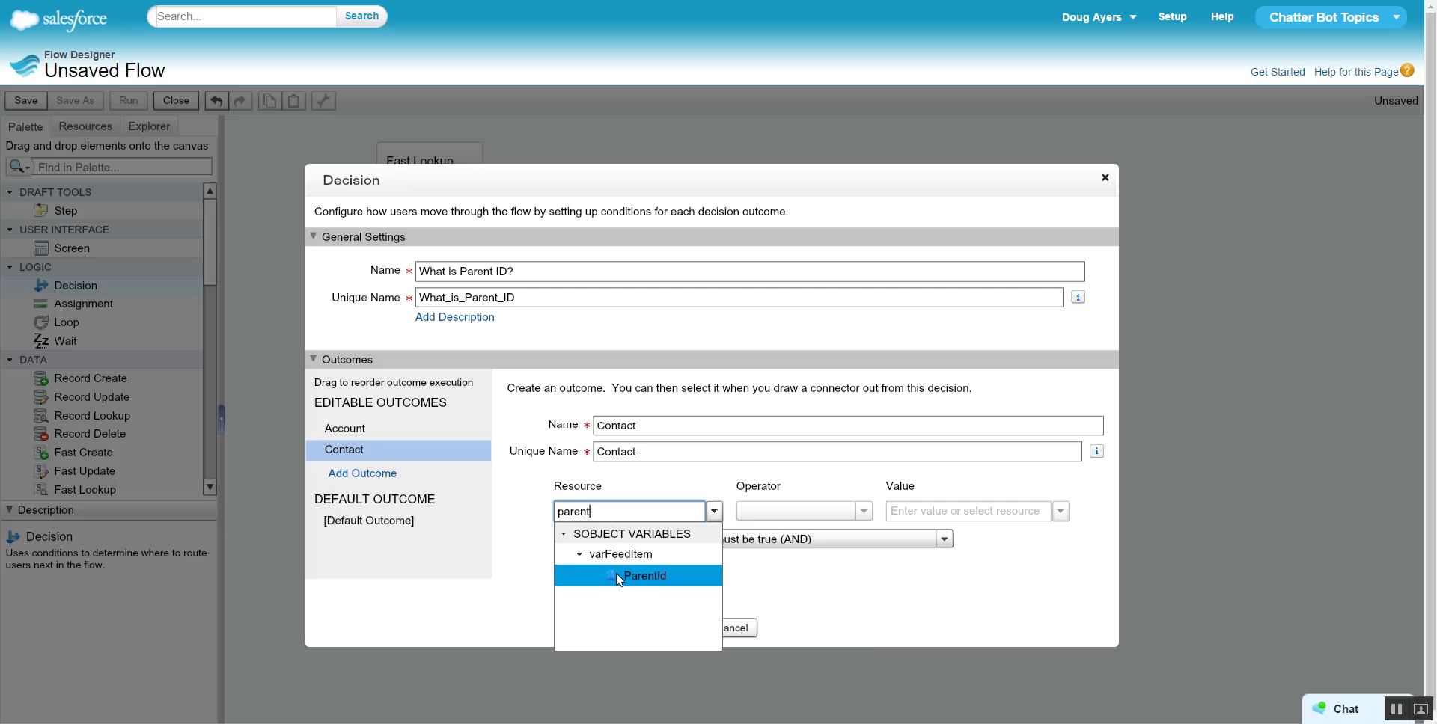
click(618, 577)
click(756, 515)
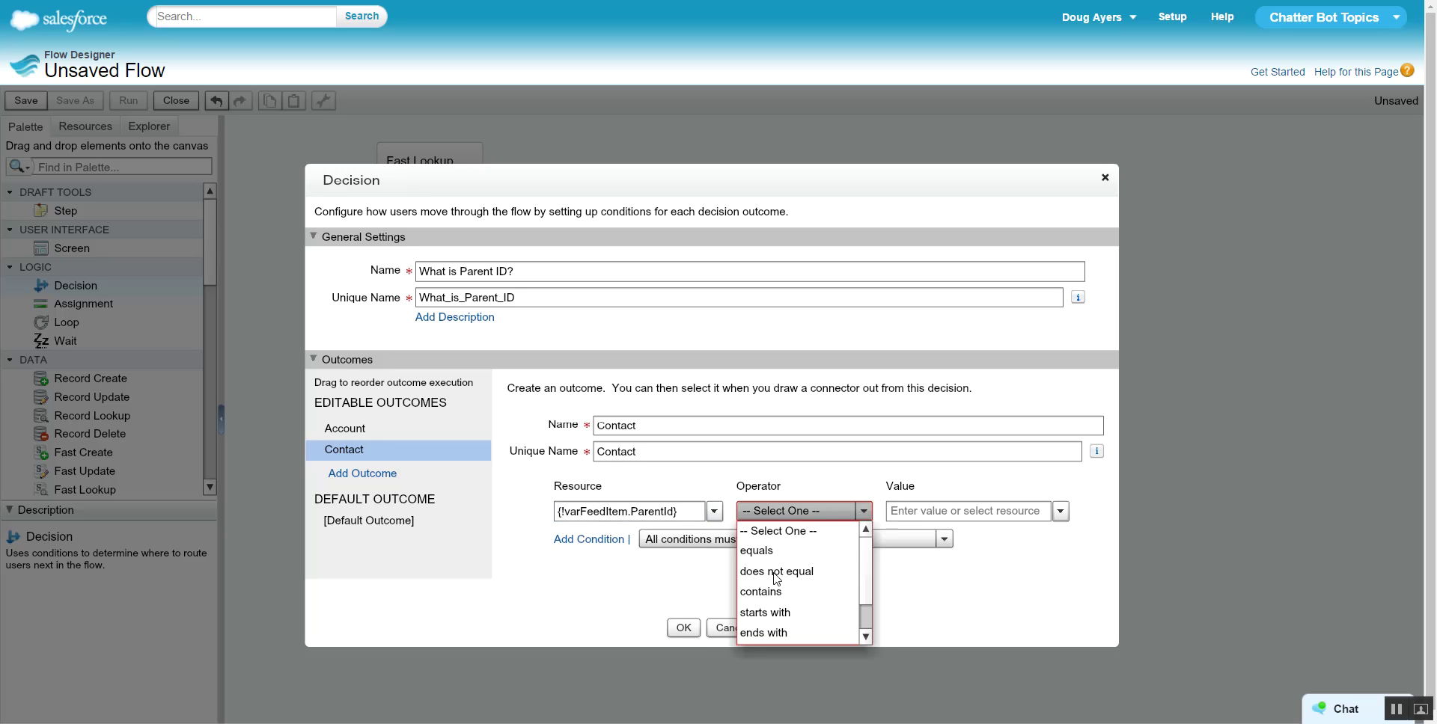
click(775, 614)
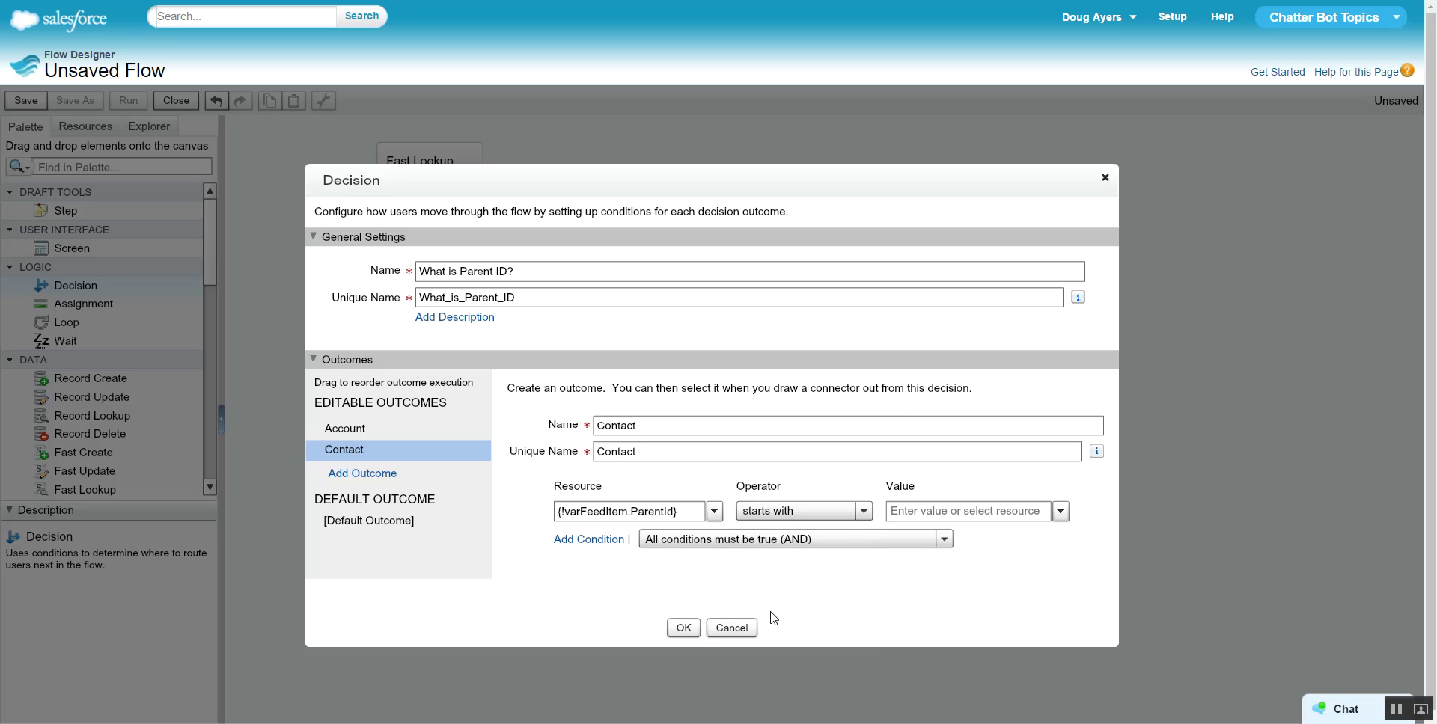
click(911, 516)
text(003)
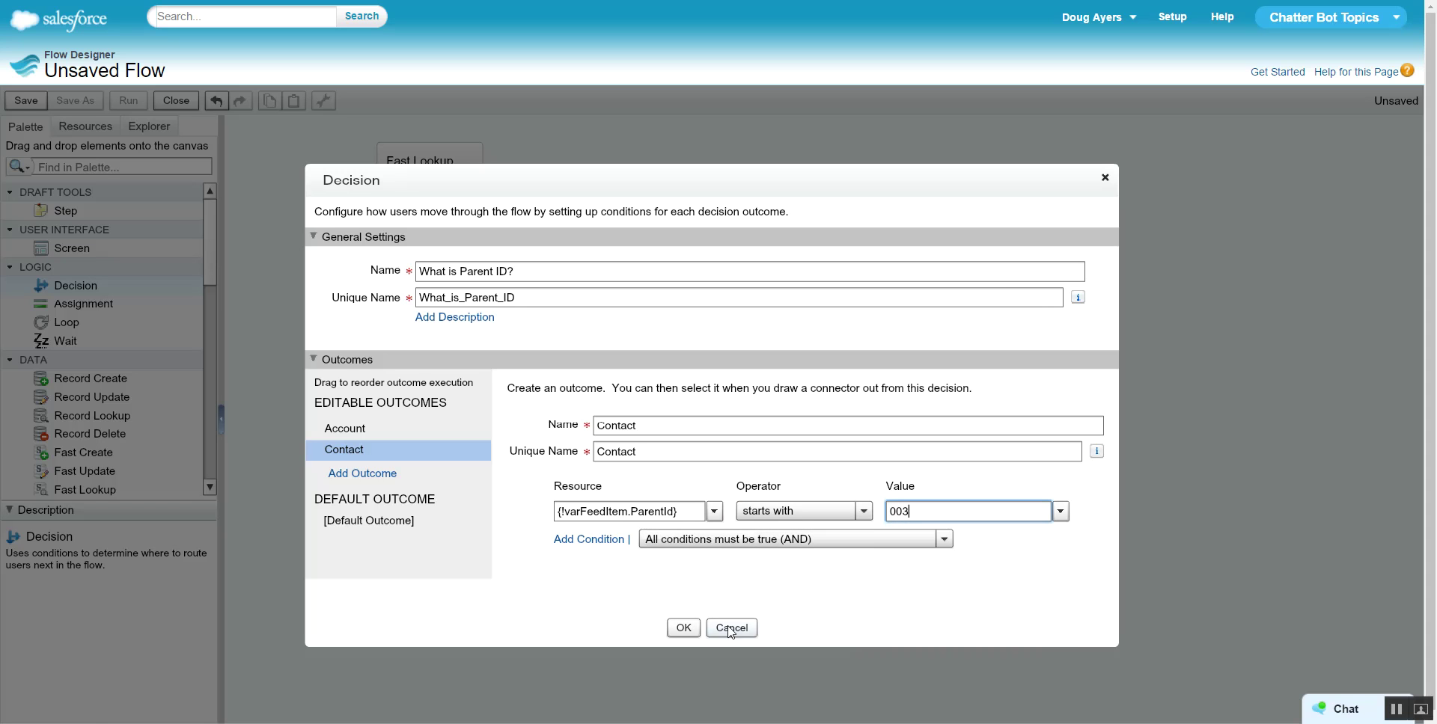
click(684, 628)
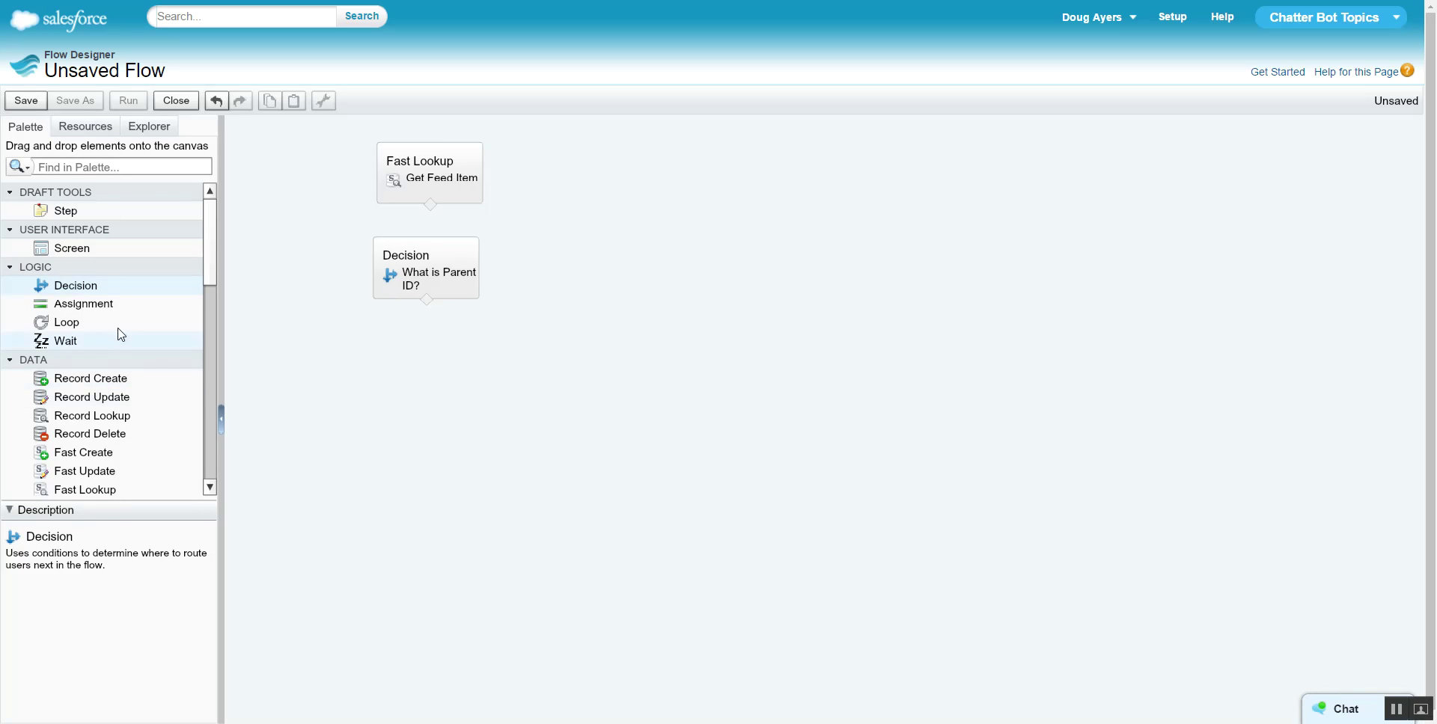
Add an Assignment element named "Set Account ID" below and to the left of the Decision element
drag(107, 310, 307, 374)
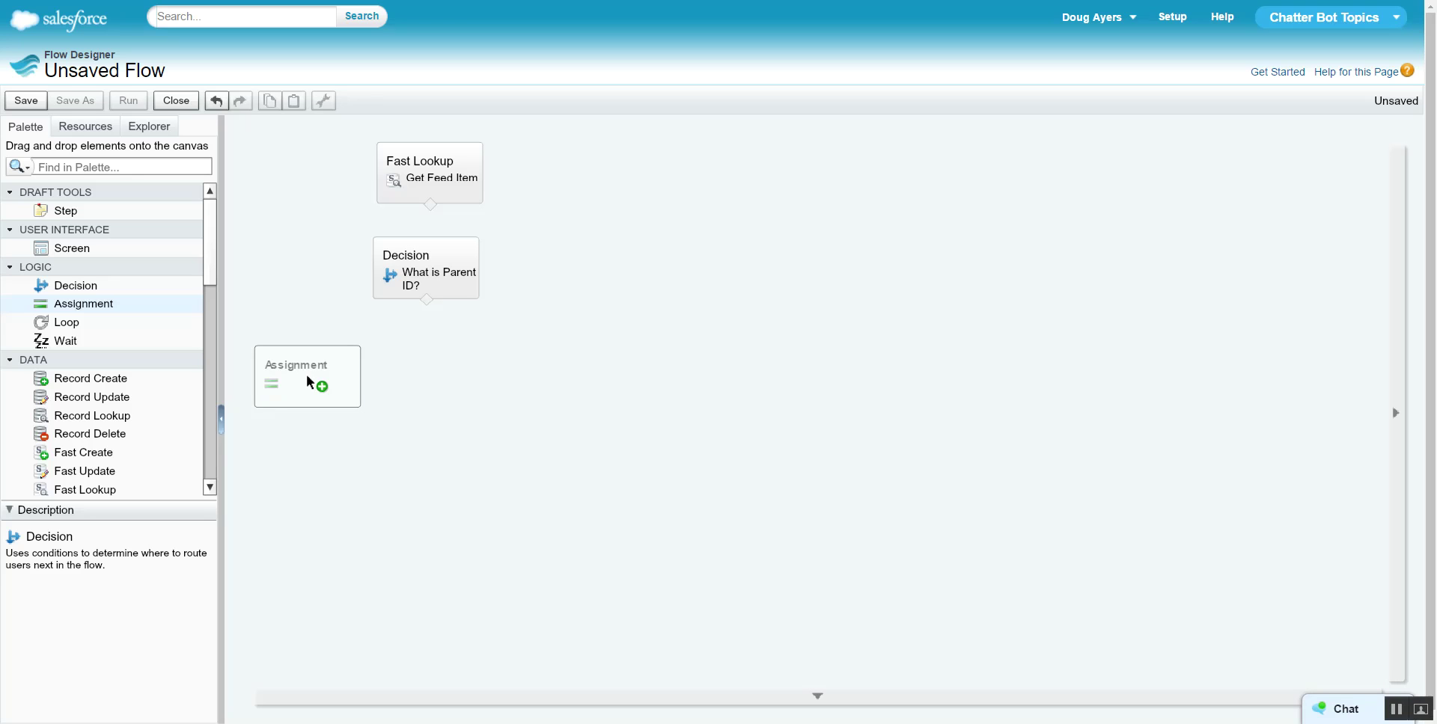
drag(307, 374, 563, 374)
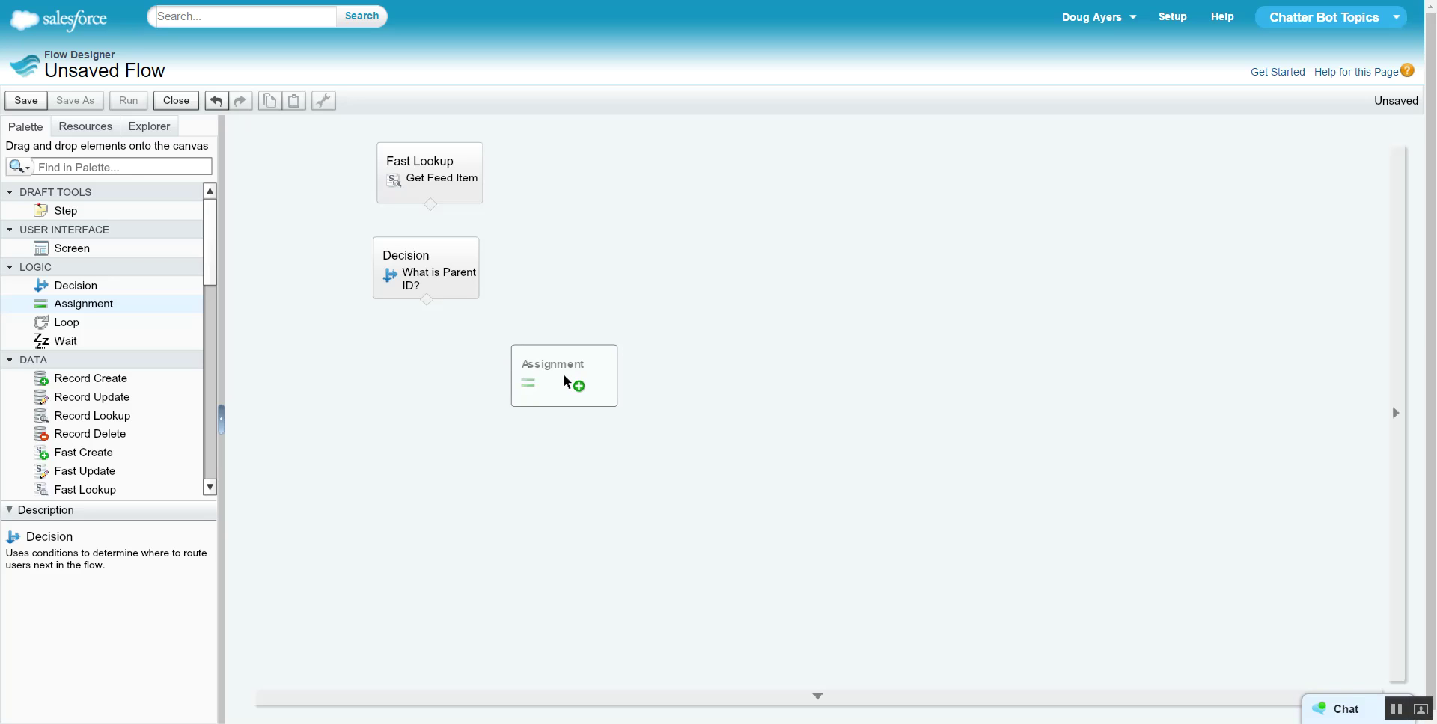
drag(563, 374, 312, 391)
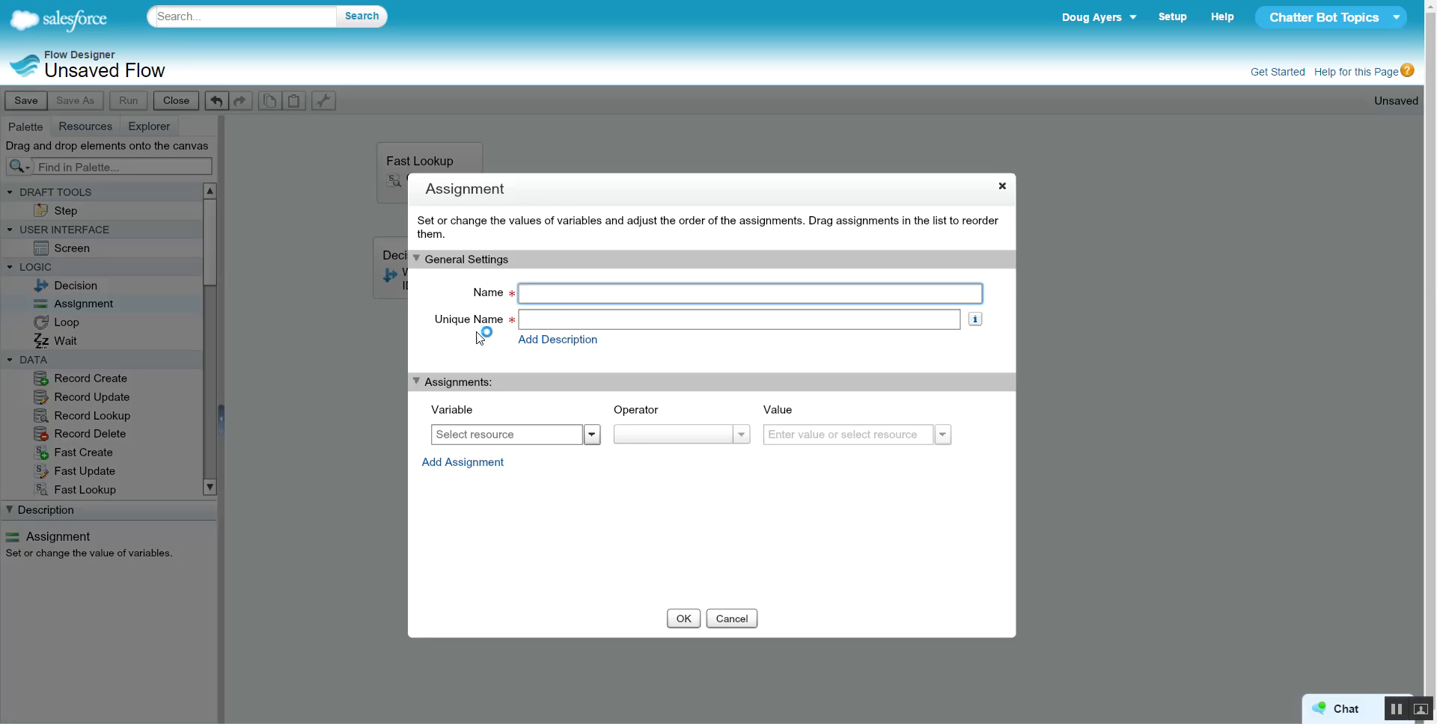
text(Set Account ID)
Create a new private Text variable named varAccountID as the variable of the Set Account ID assignment
click(540, 437)
click(592, 435)
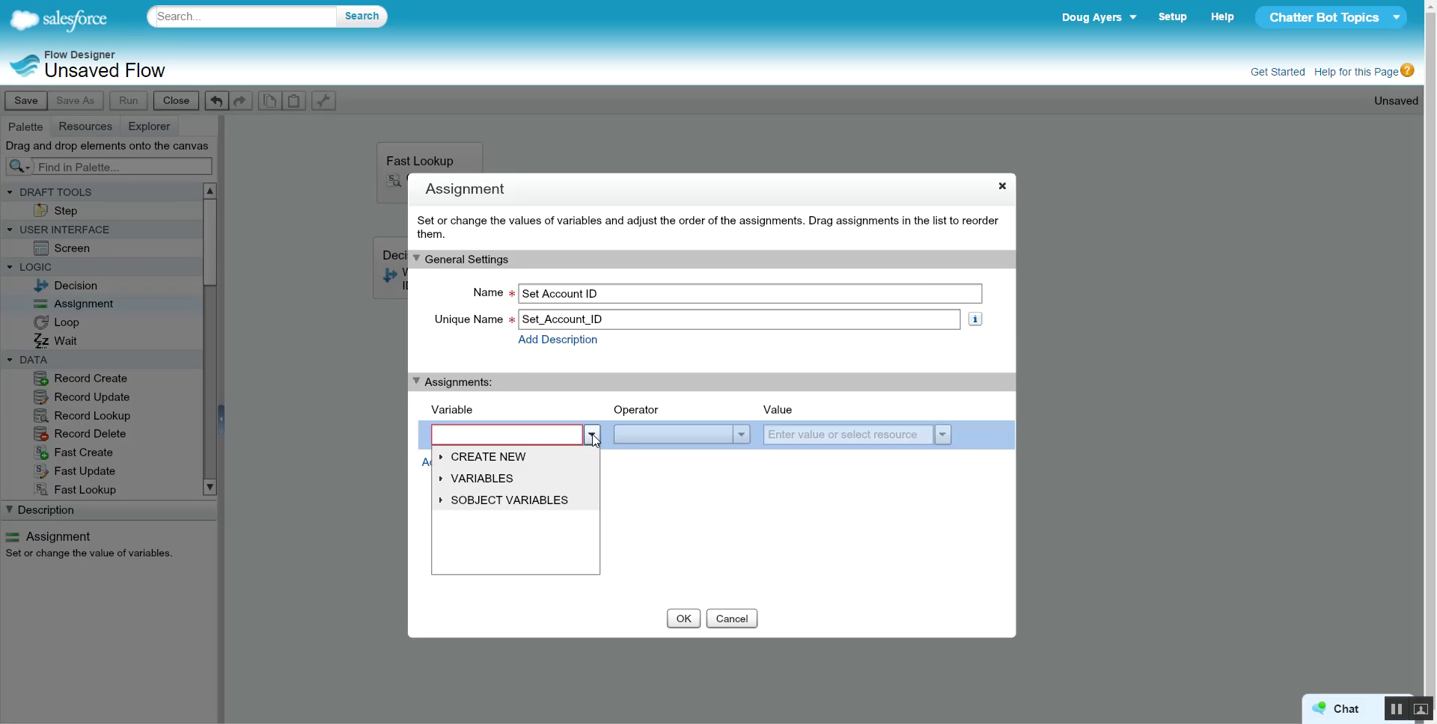
click(571, 457)
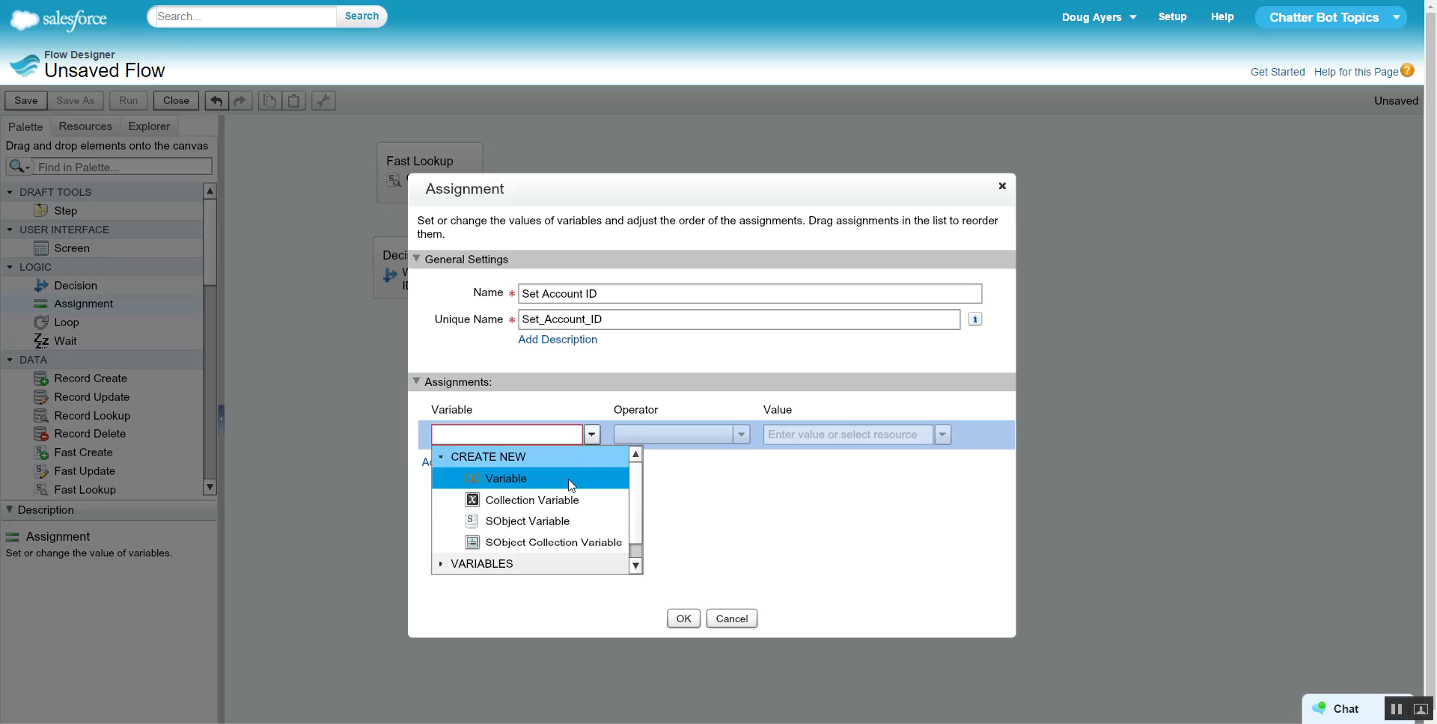
click(545, 484)
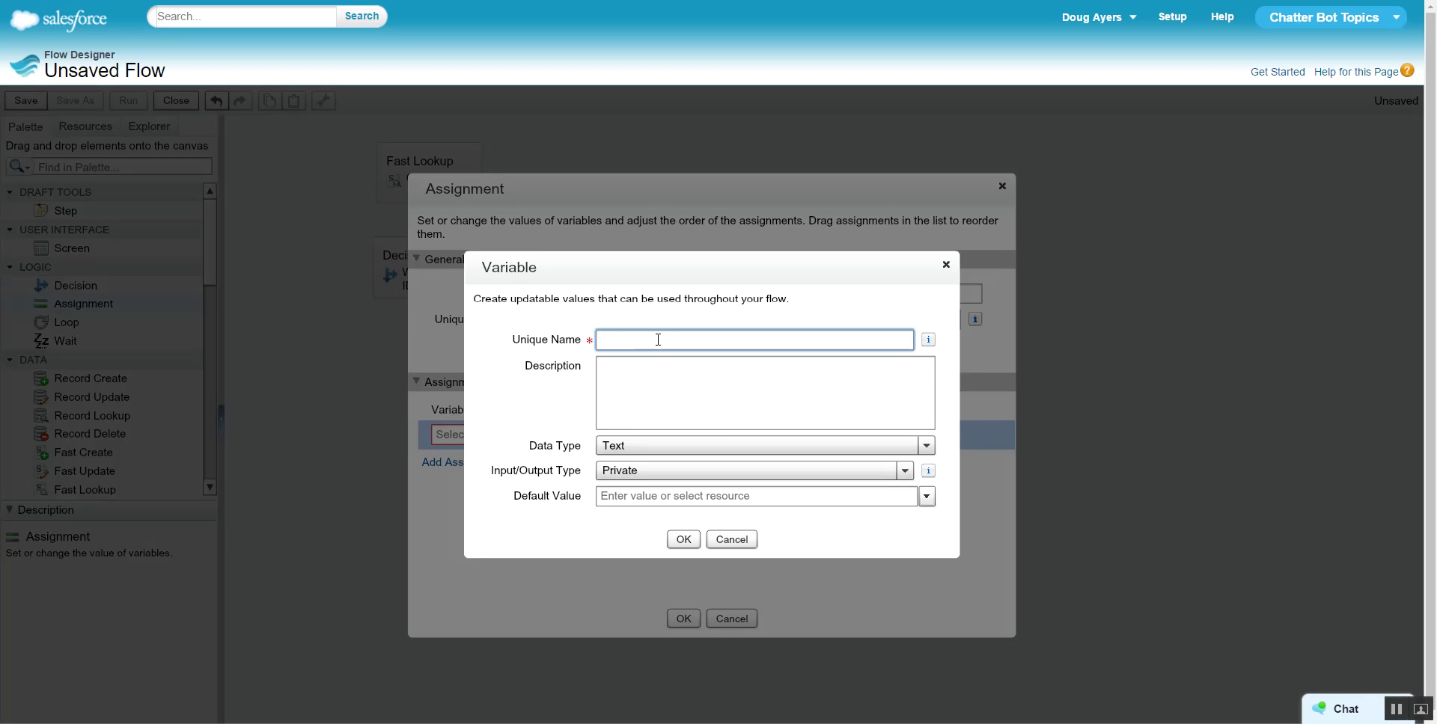
text(varAccountID)
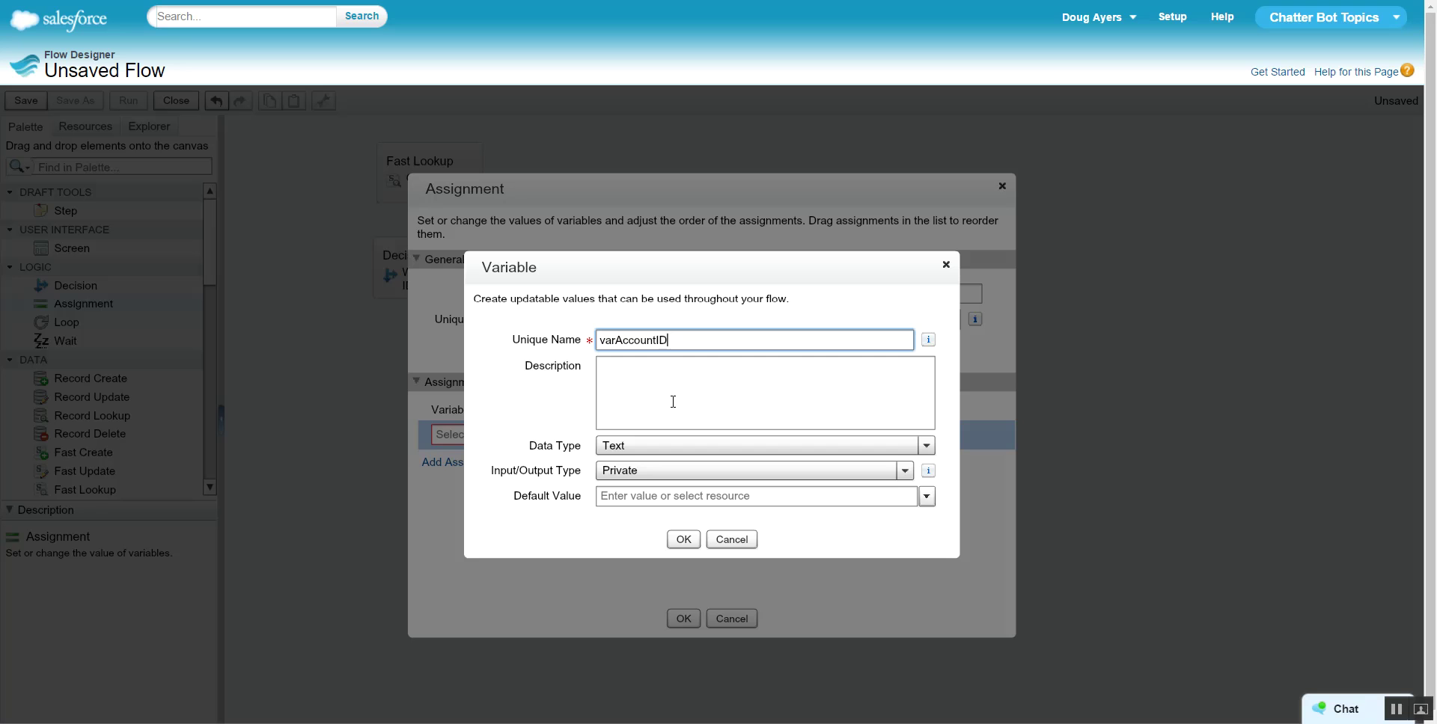
click(669, 403)
click(684, 539)
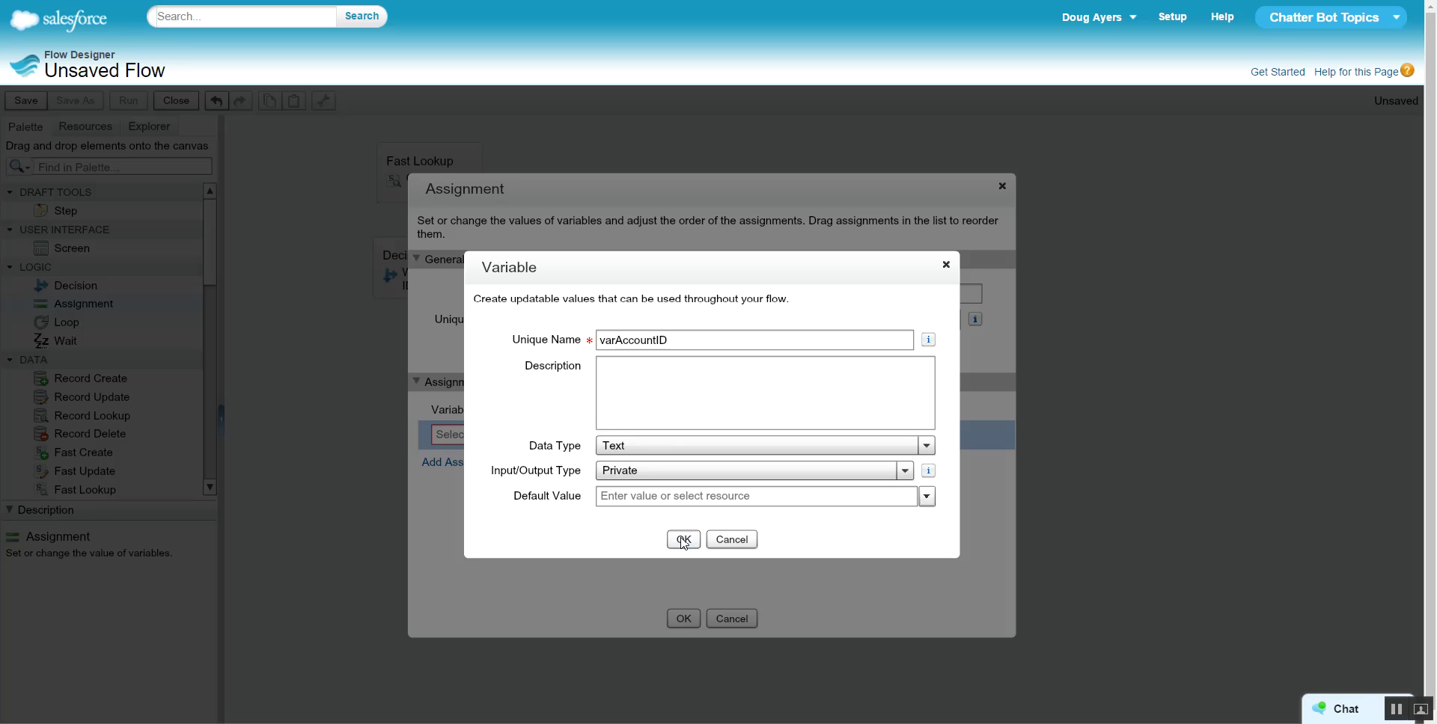
Set {!varAccountID} equal to {!varFeedItem.ParentId} and accept the Assignment
click(711, 441)
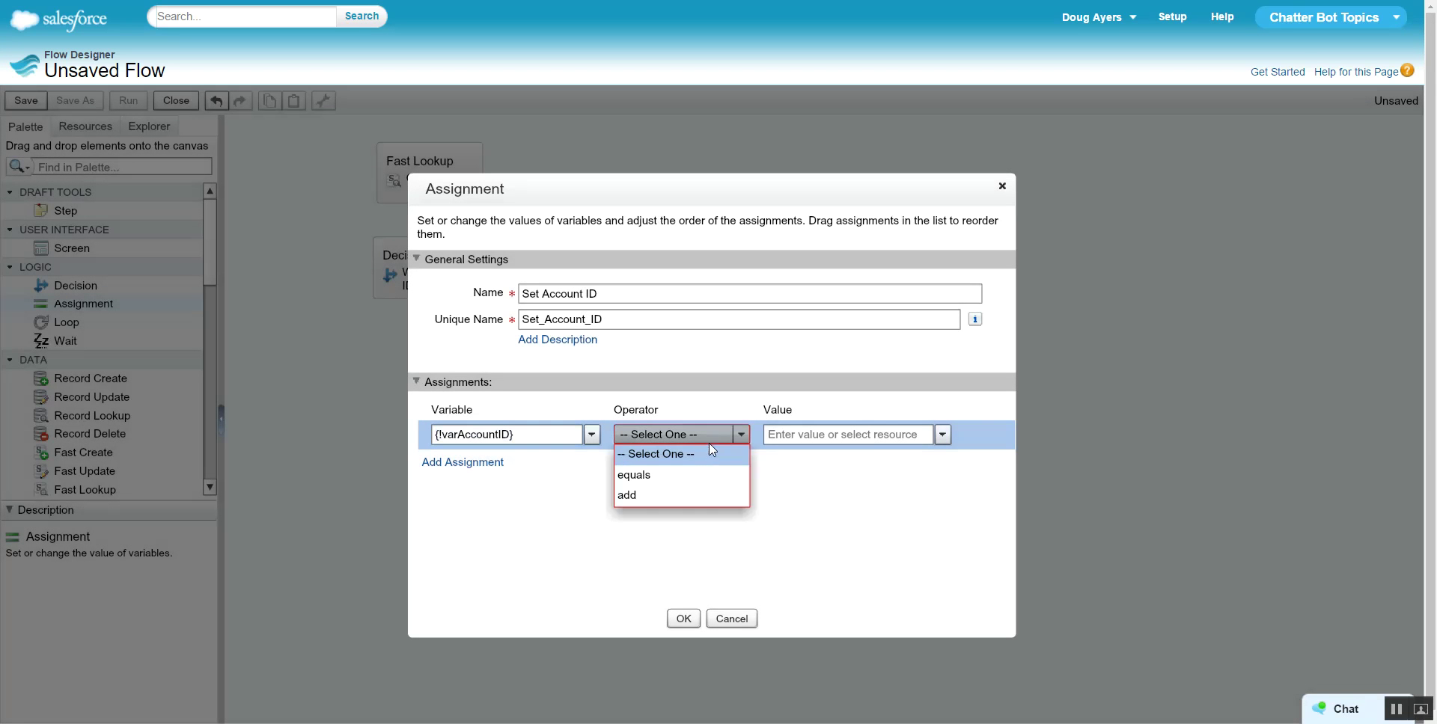
click(674, 482)
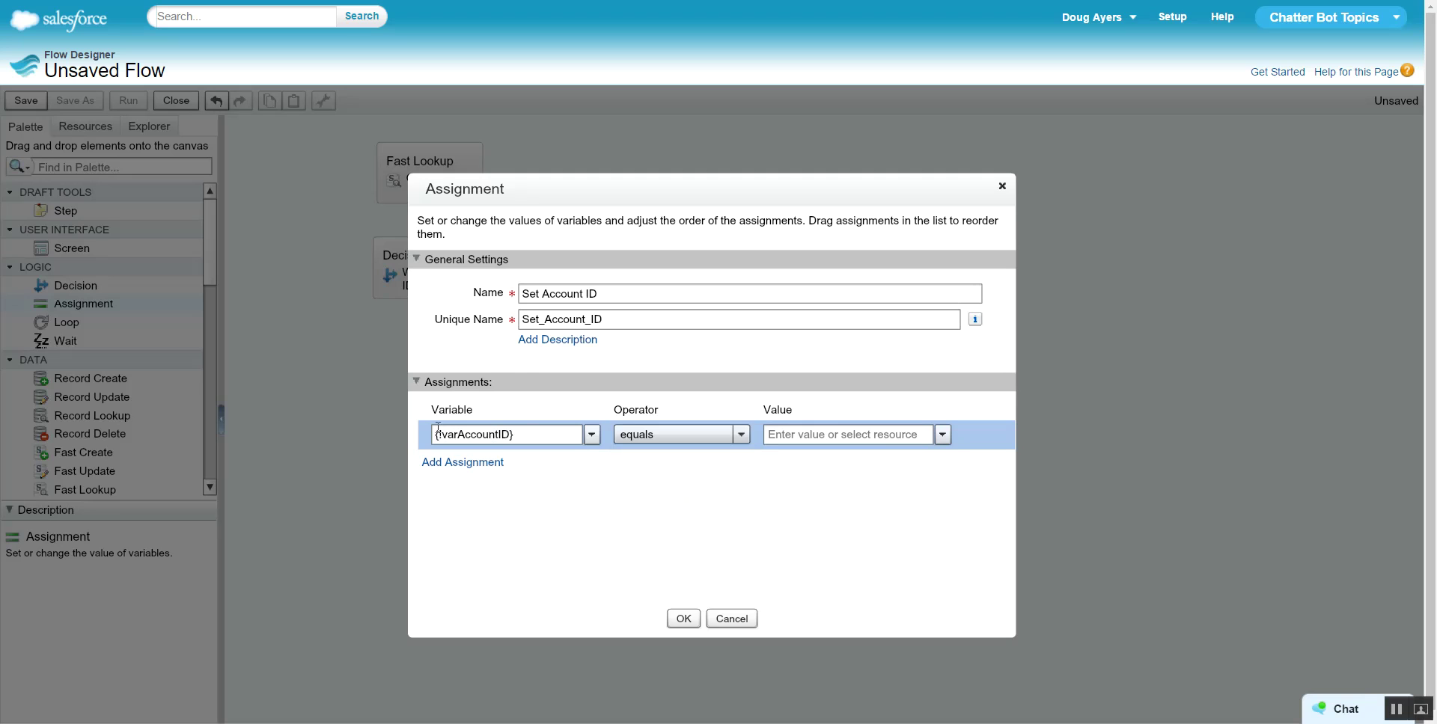
click(821, 438)
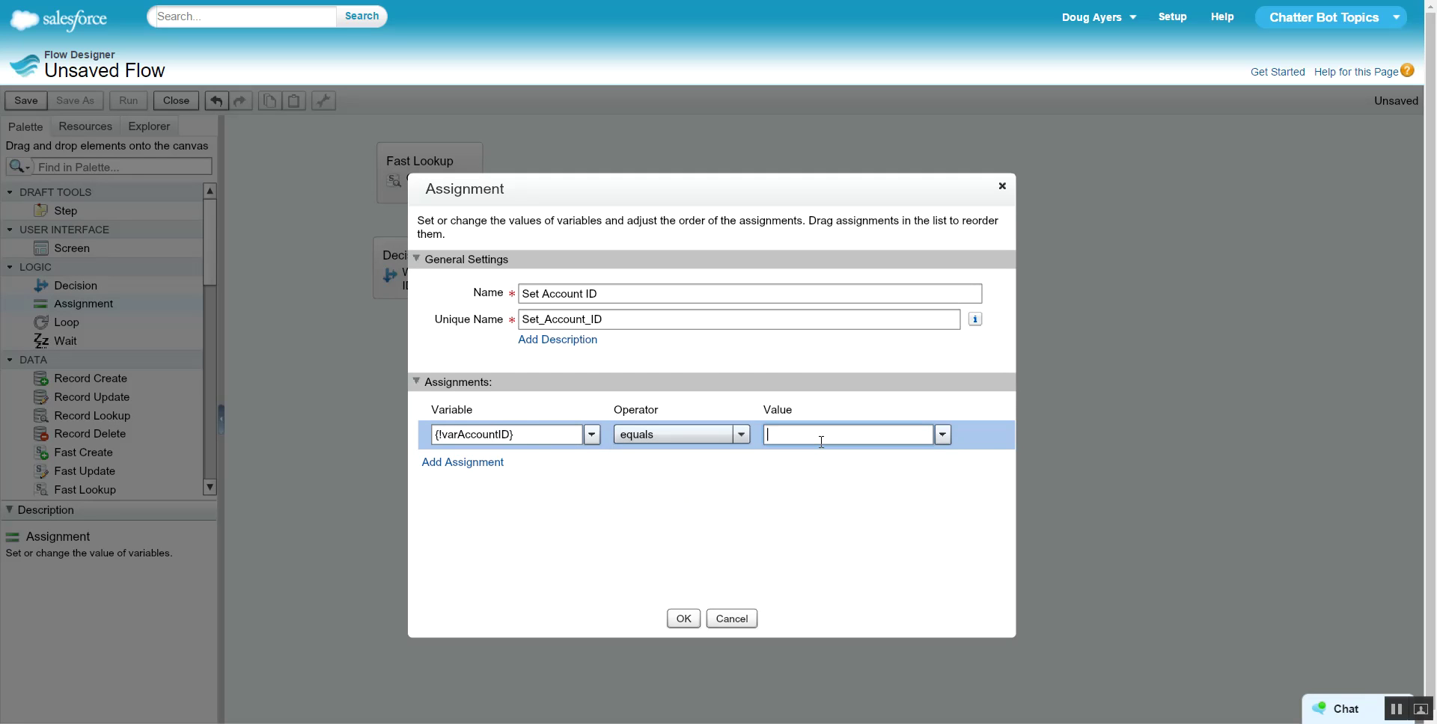
text(parent)
click(820, 500)
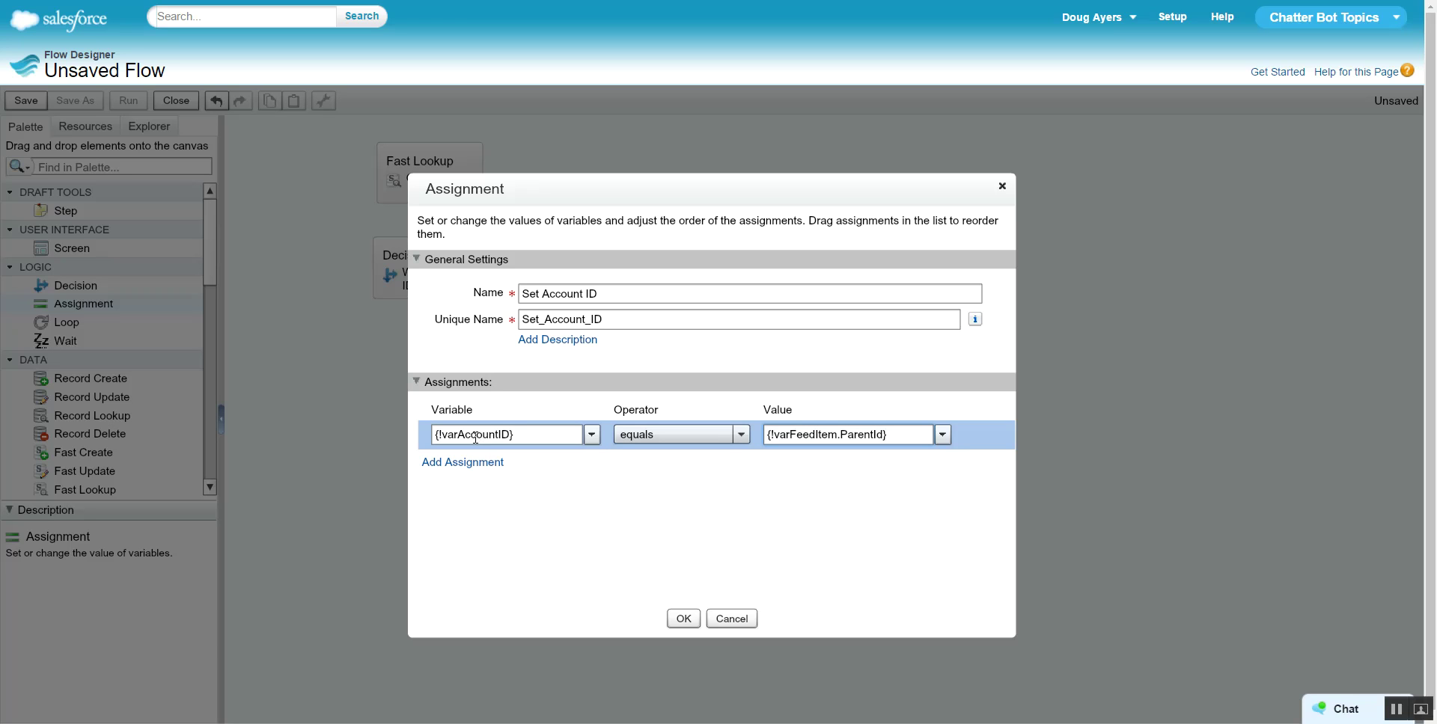
click(681, 619)
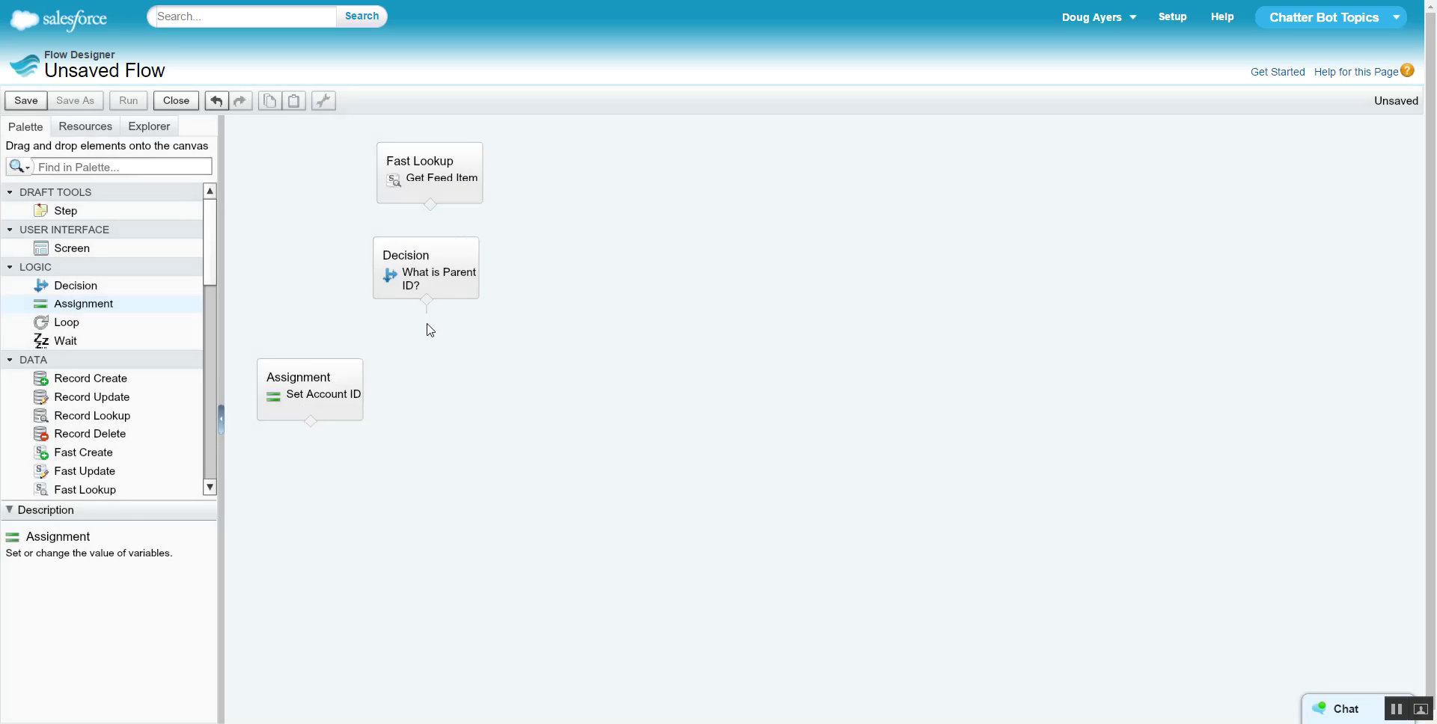
Connect the Decision to the Set Account ID assignment for the Account outcome
drag(427, 300, 326, 385)
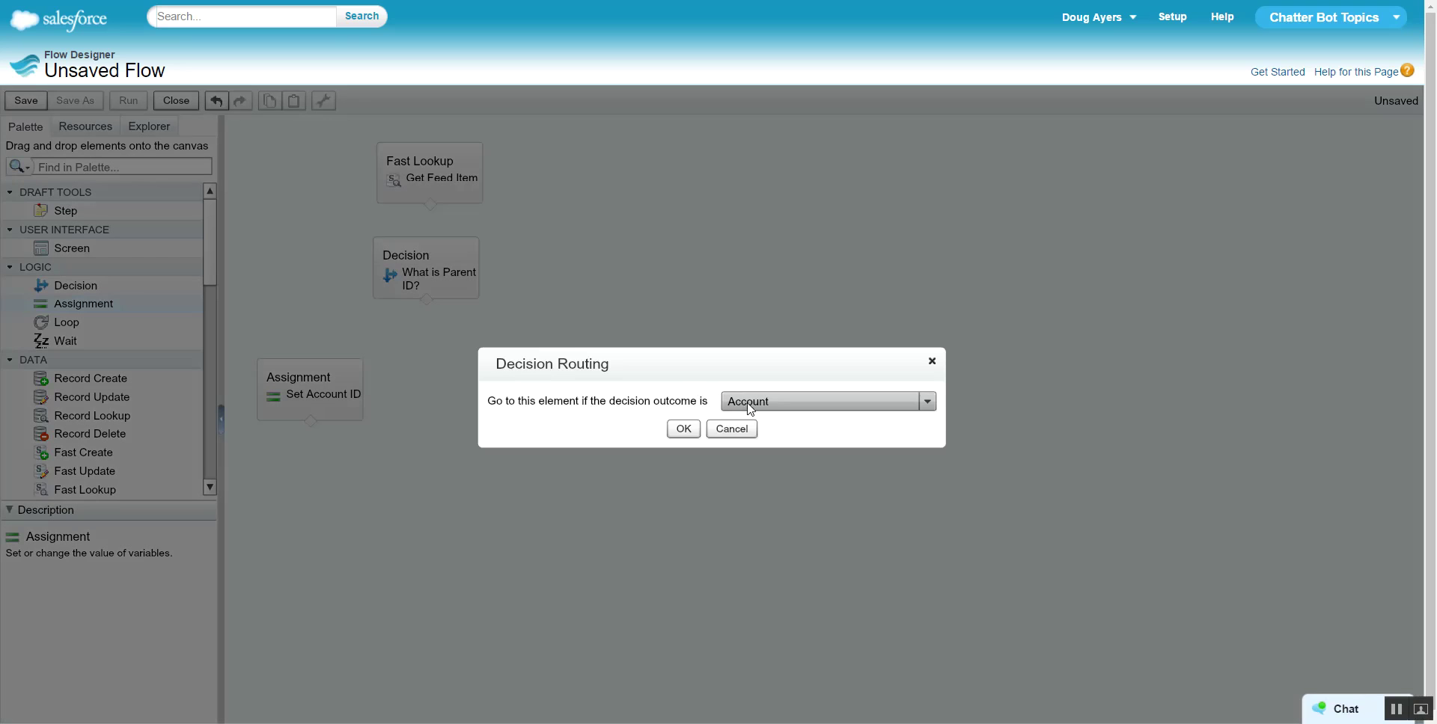
click(684, 429)
Add an Assignment element named "Set Contact ID" below and to the right of the Decision, with a new private Text variable varContactID
drag(111, 304, 572, 390)
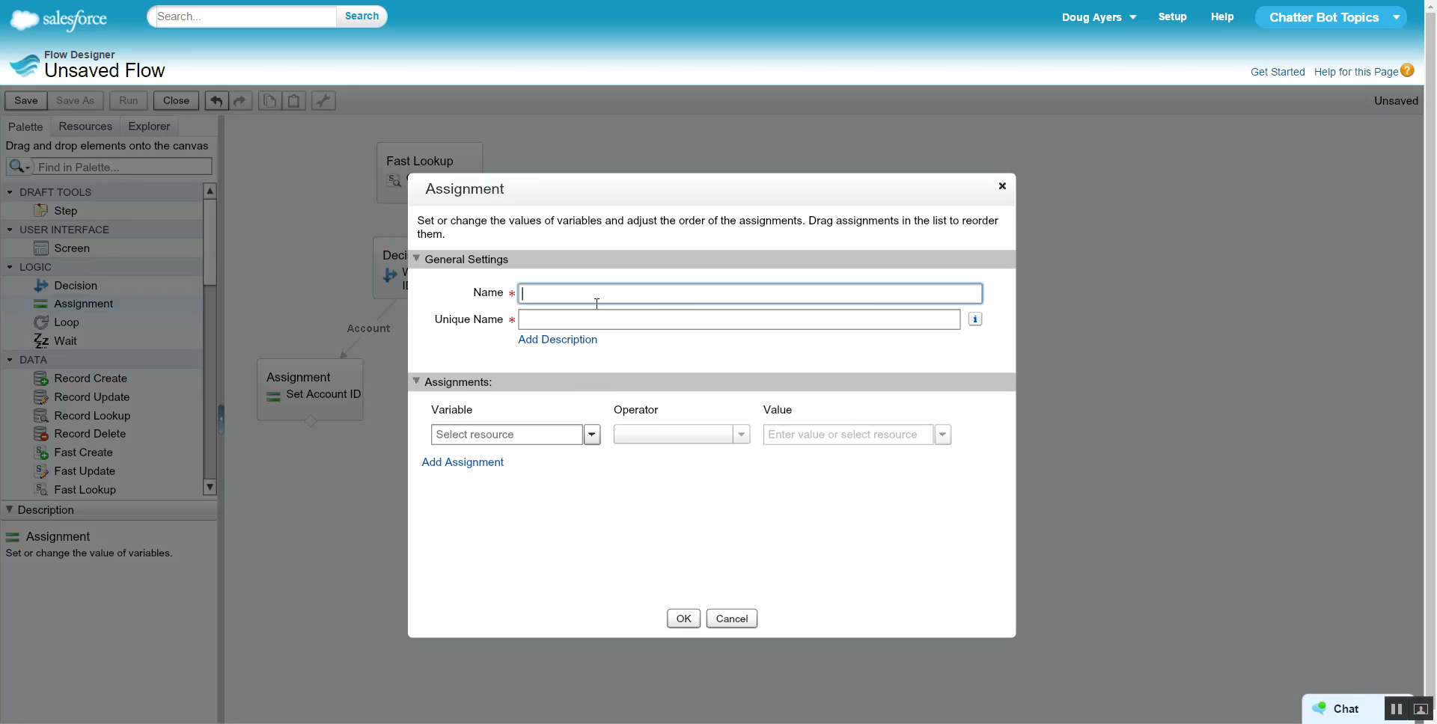
text(Set Contact ID)
click(575, 442)
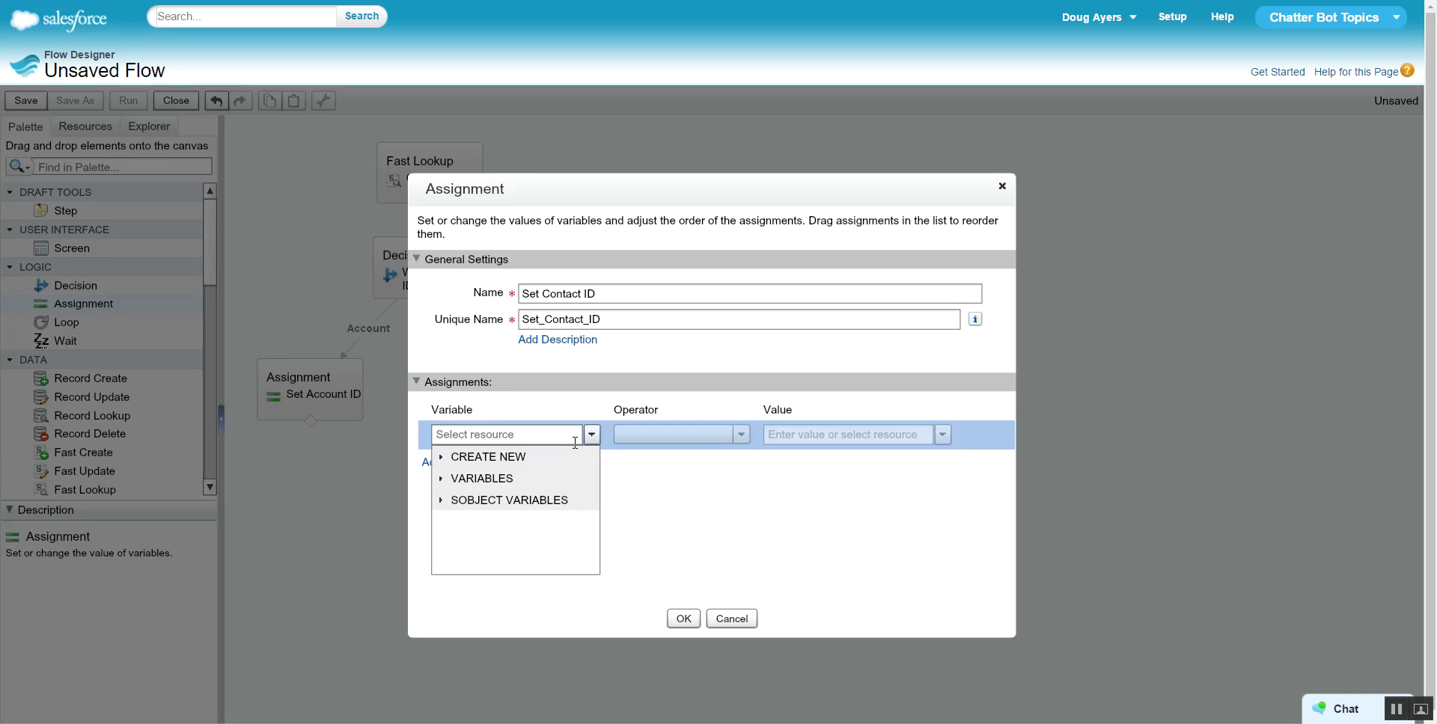
click(558, 458)
click(547, 480)
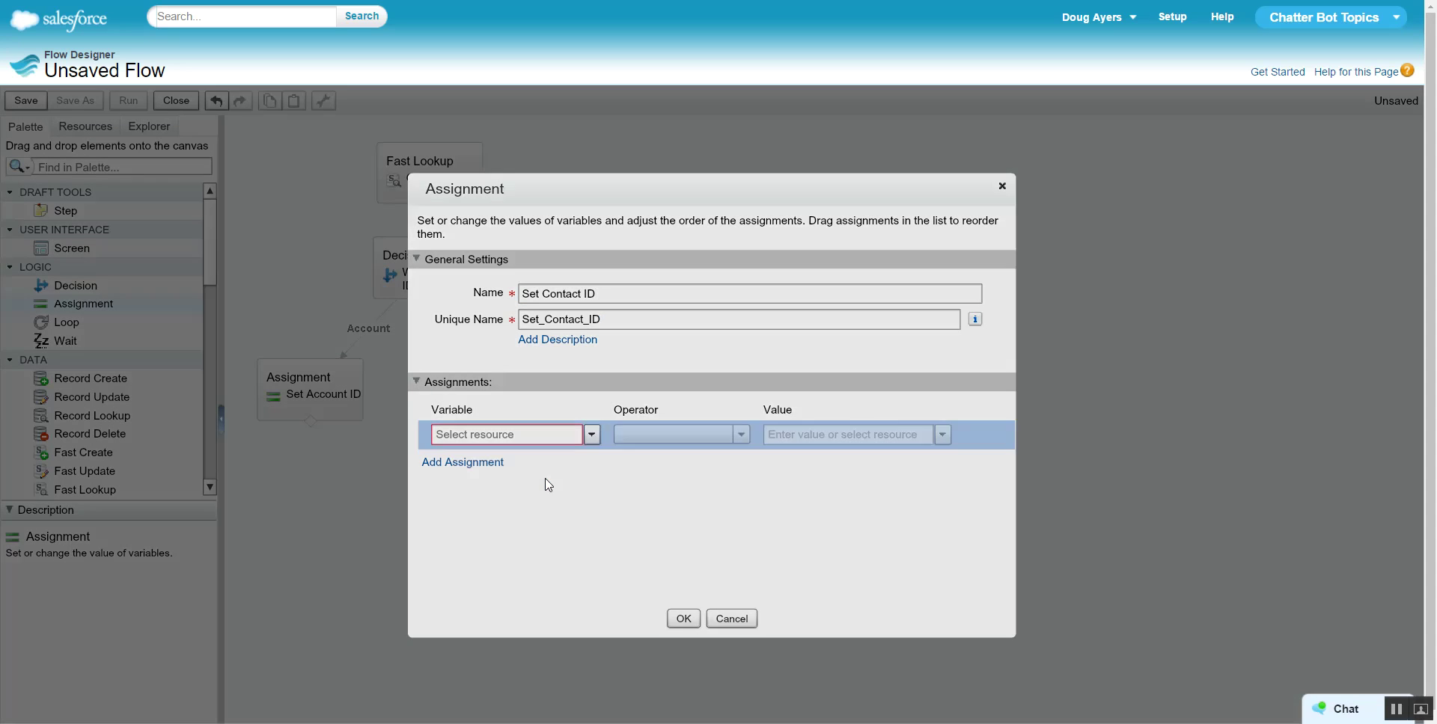
text(varContactID)
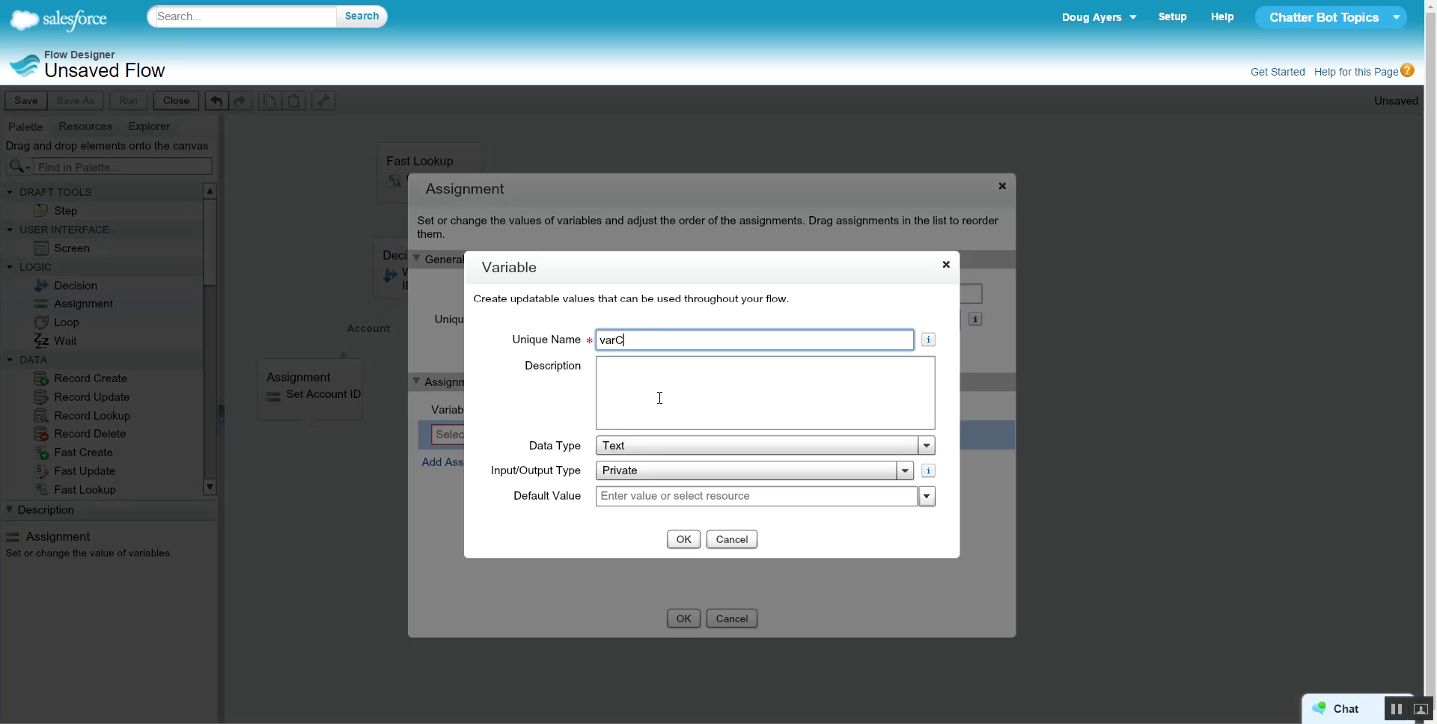
click(684, 539)
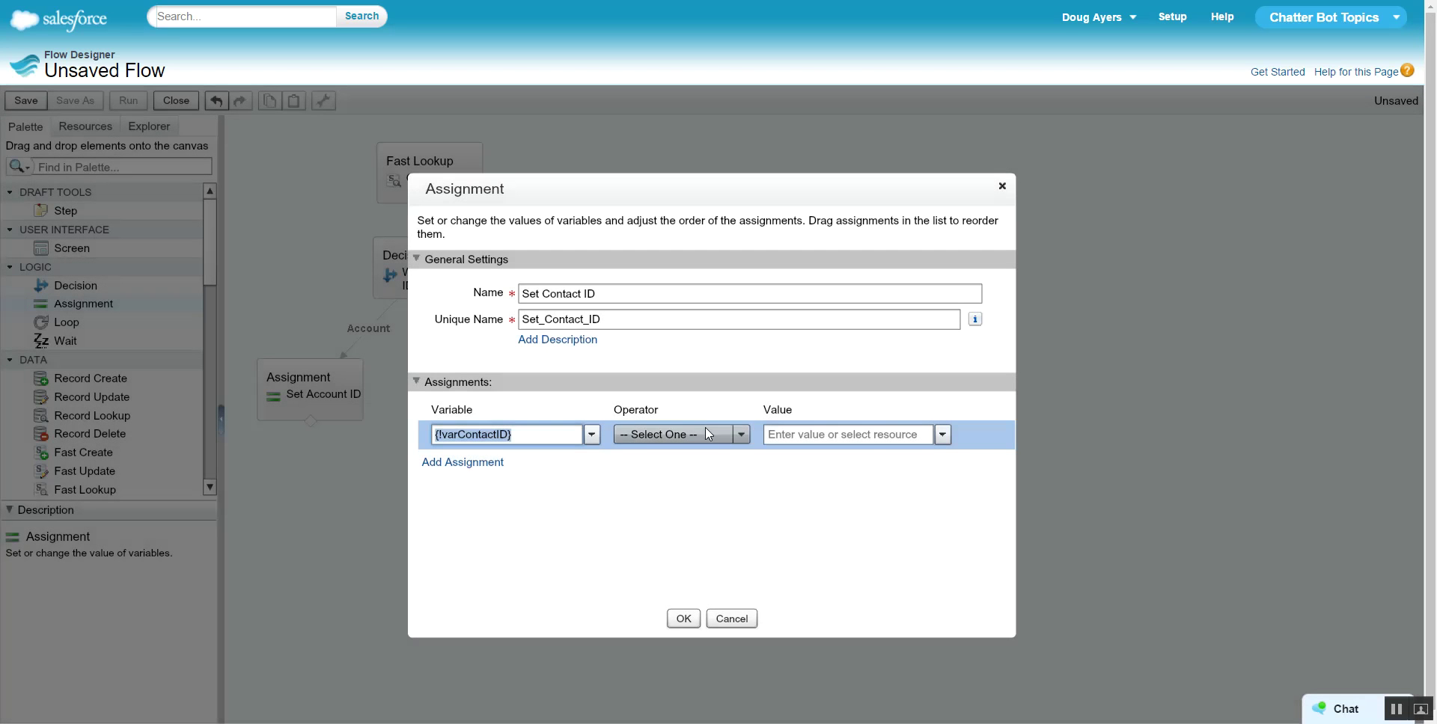
Set {!varContactID} equal to {!varFeedItem.ParentId} and accept the Assignment
click(706, 434)
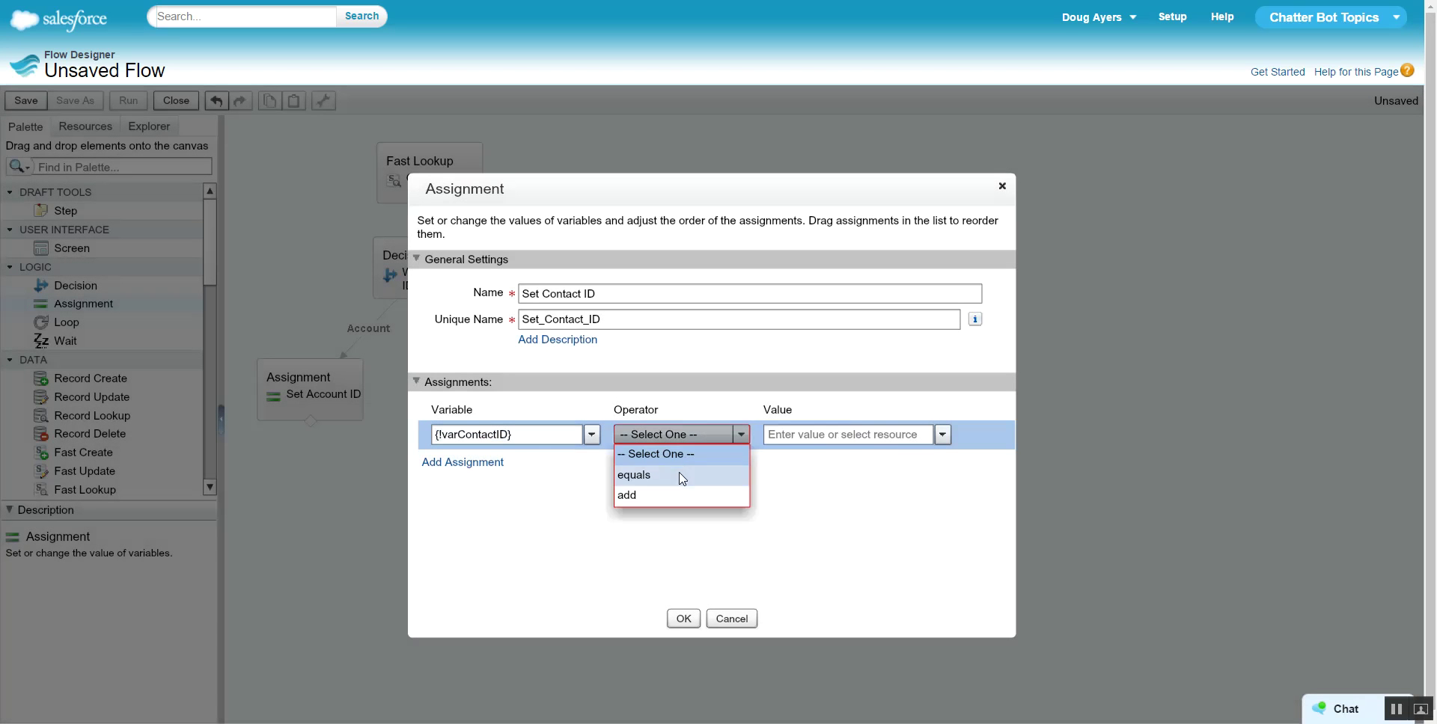
click(680, 477)
click(853, 438)
text(parentid)
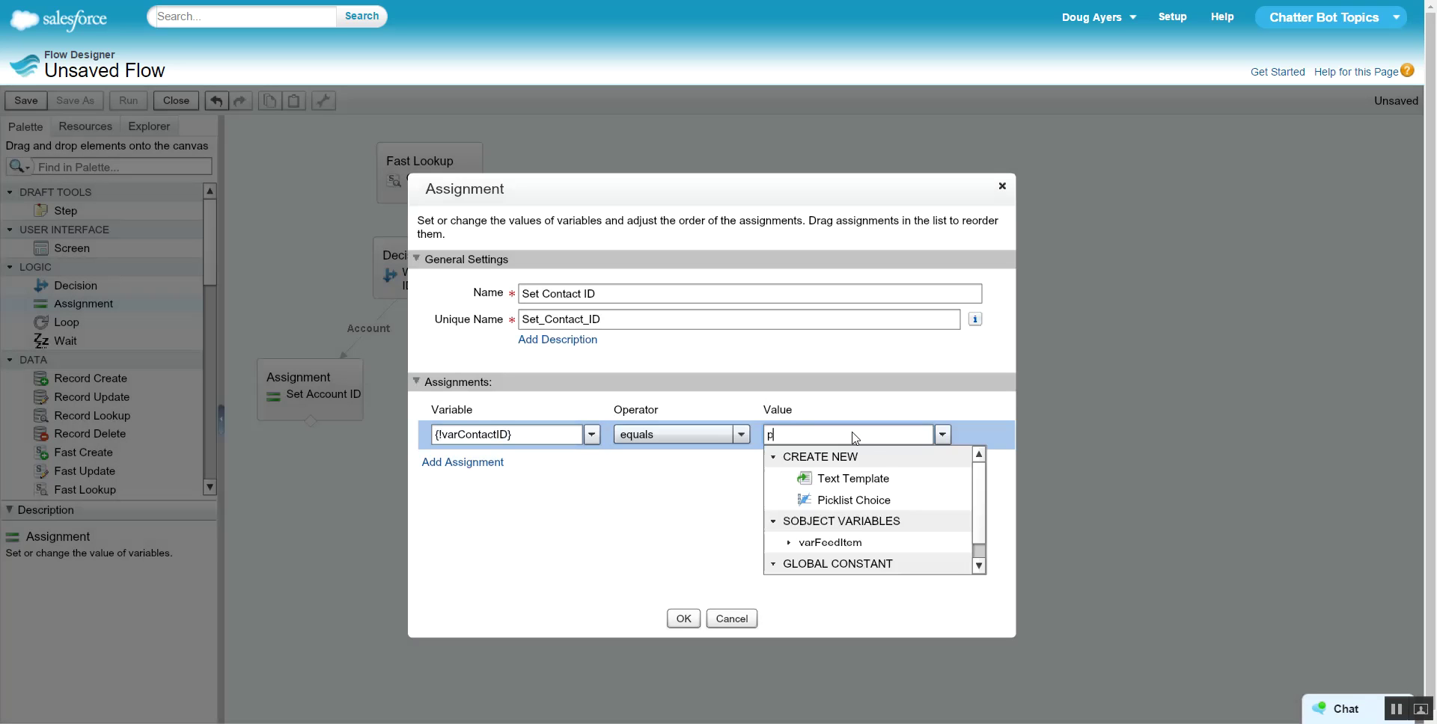
click(854, 502)
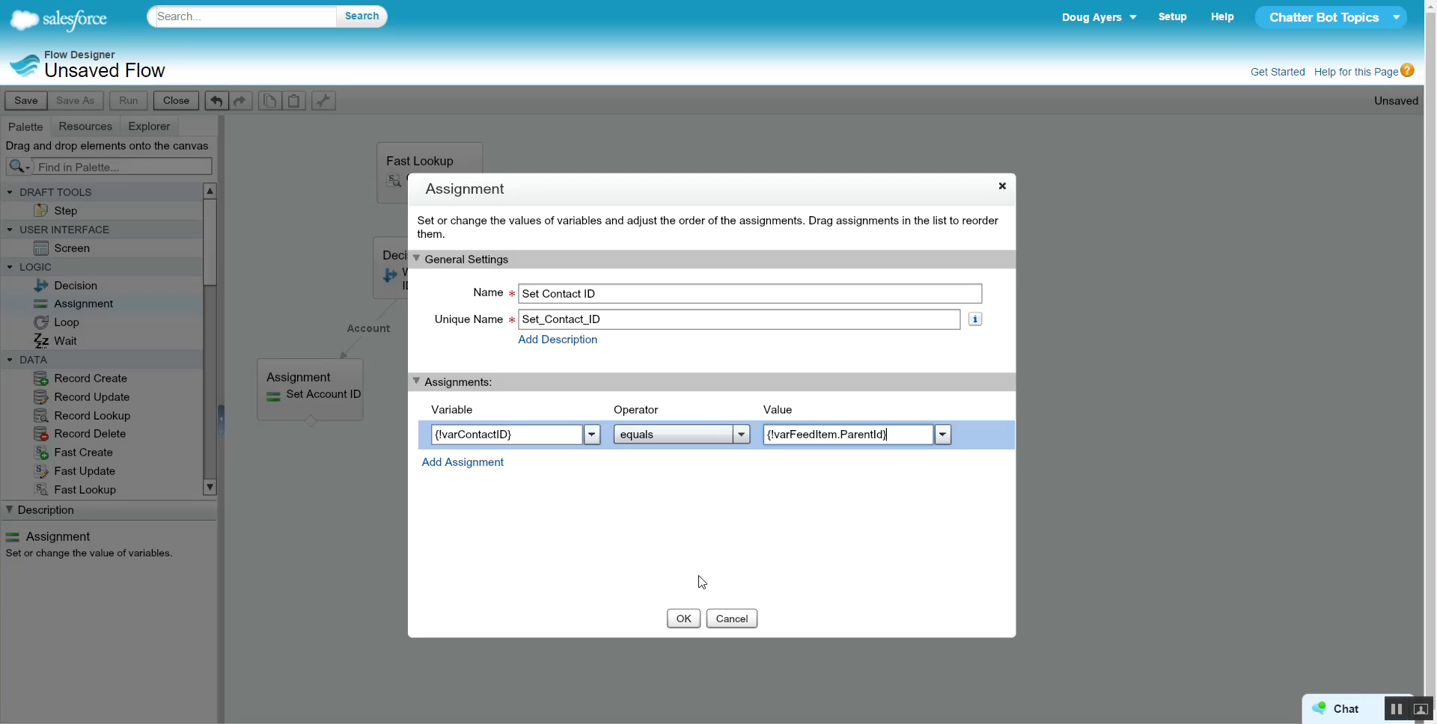
click(683, 618)
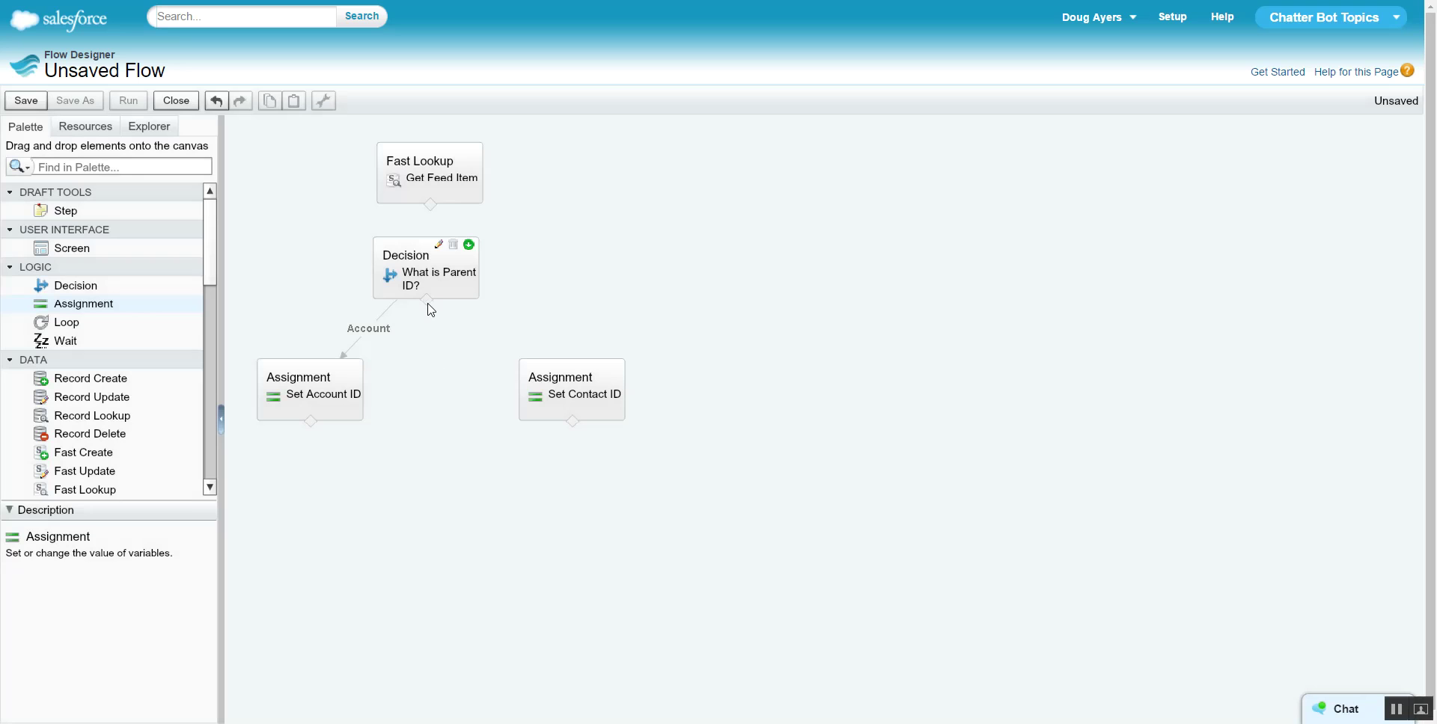
Connect the Decision to Set Contact ID for the Contact outcome, and connect the Get Feed Item lookup to the Decision
drag(426, 300, 530, 372)
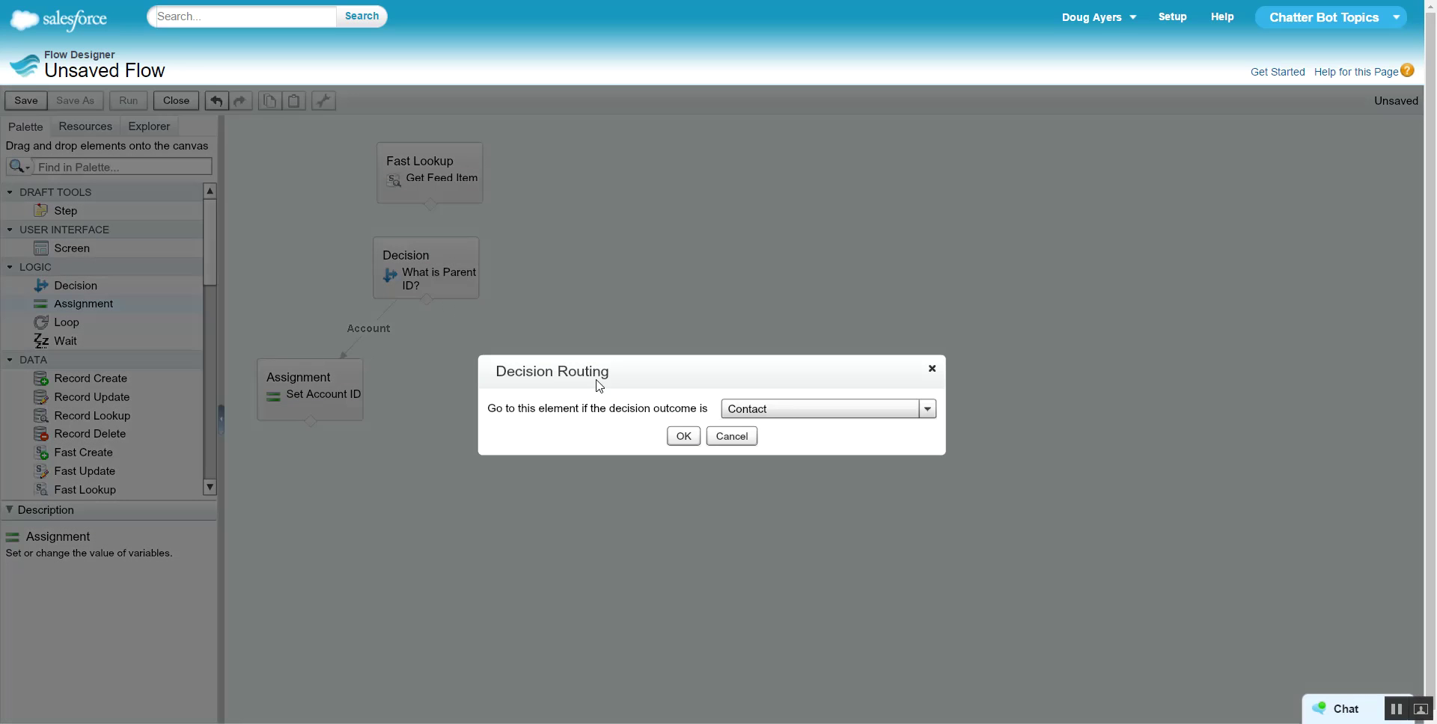
click(682, 436)
drag(445, 266, 450, 266)
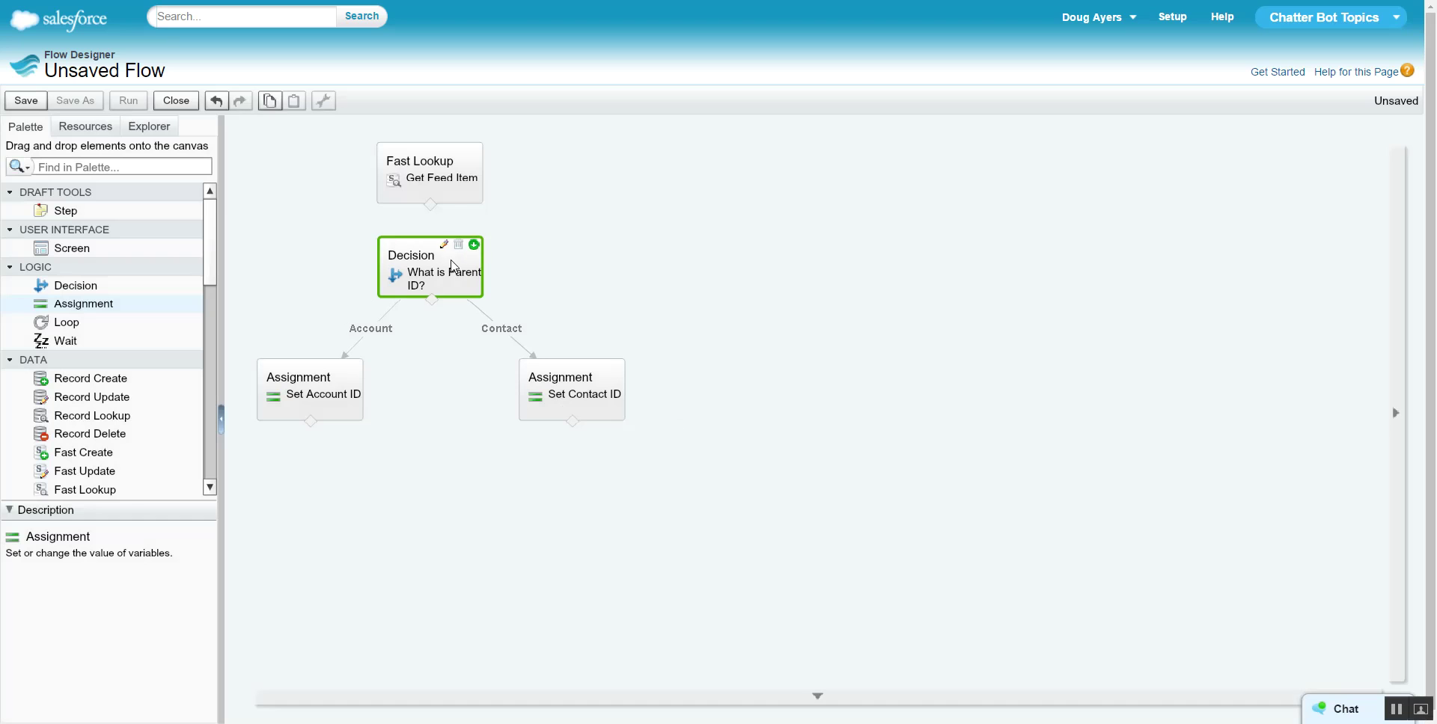
drag(452, 185, 430, 273)
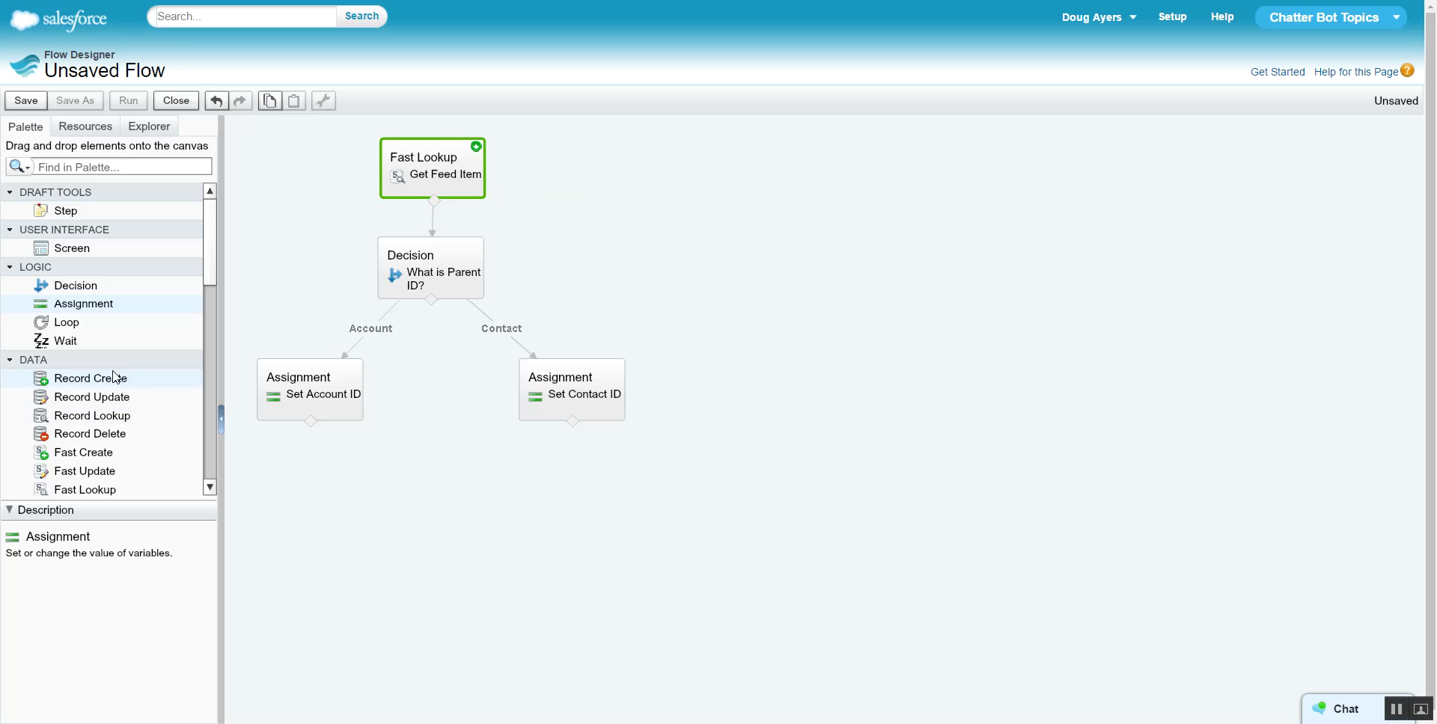
Add a Record Create element named "Create Case" below the assignments, with Case as the object to create
drag(99, 377, 439, 491)
text(Create Case)
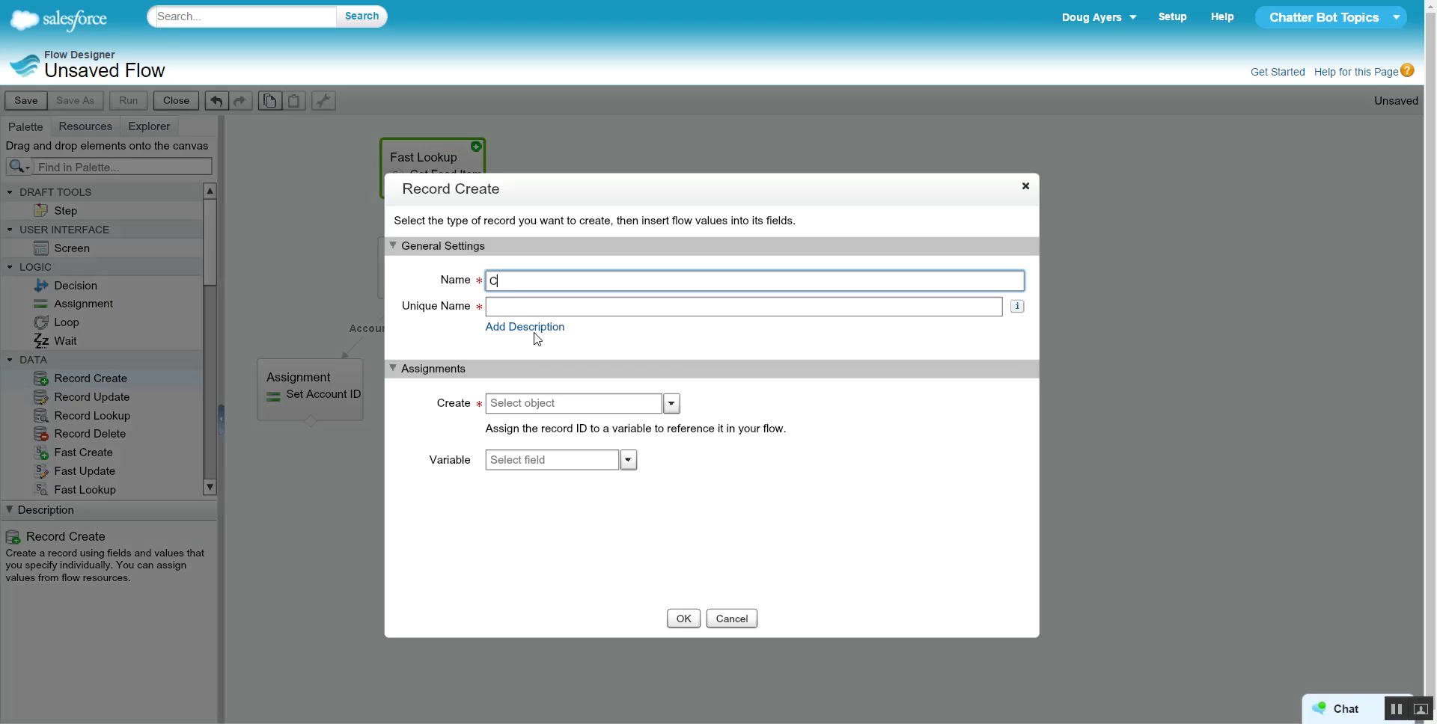
click(566, 401)
text(case)
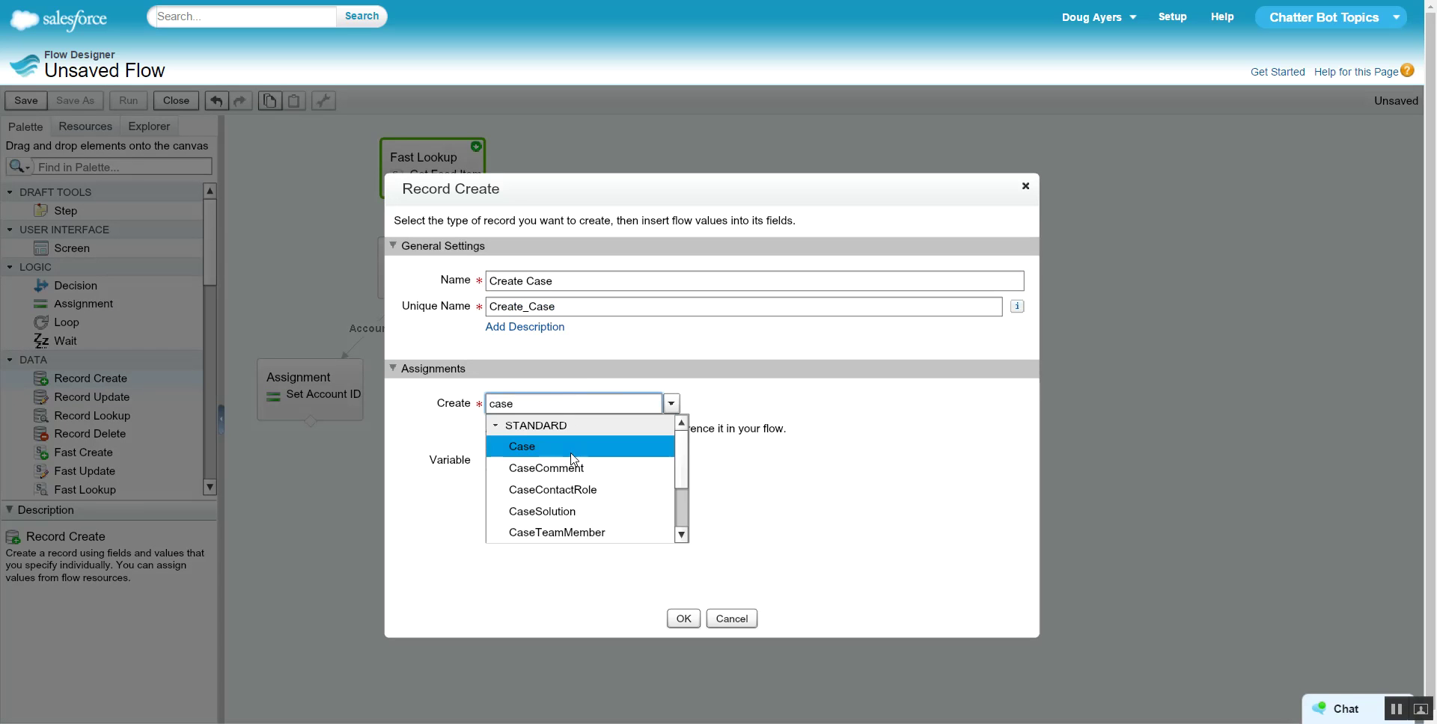
click(580, 455)
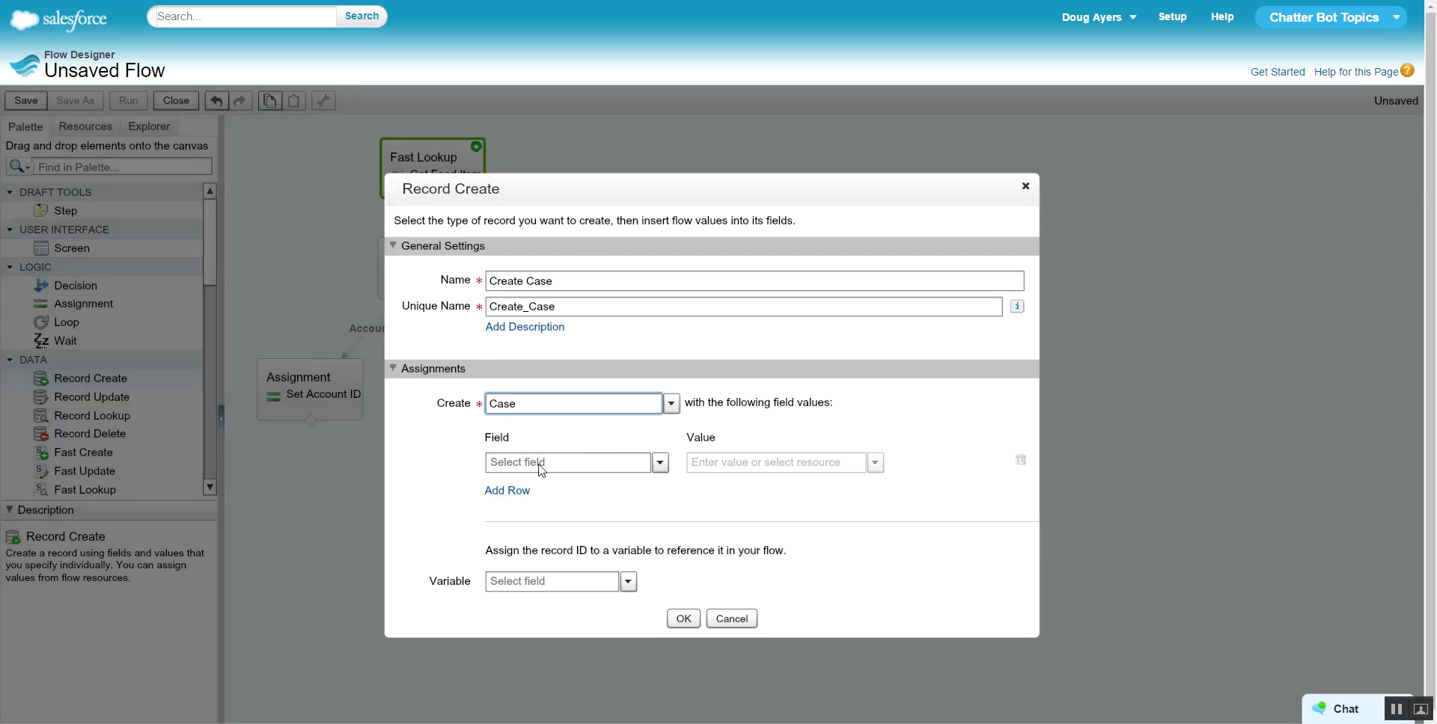
Assign the picklist value Chatter to the new case's Origin field
click(586, 463)
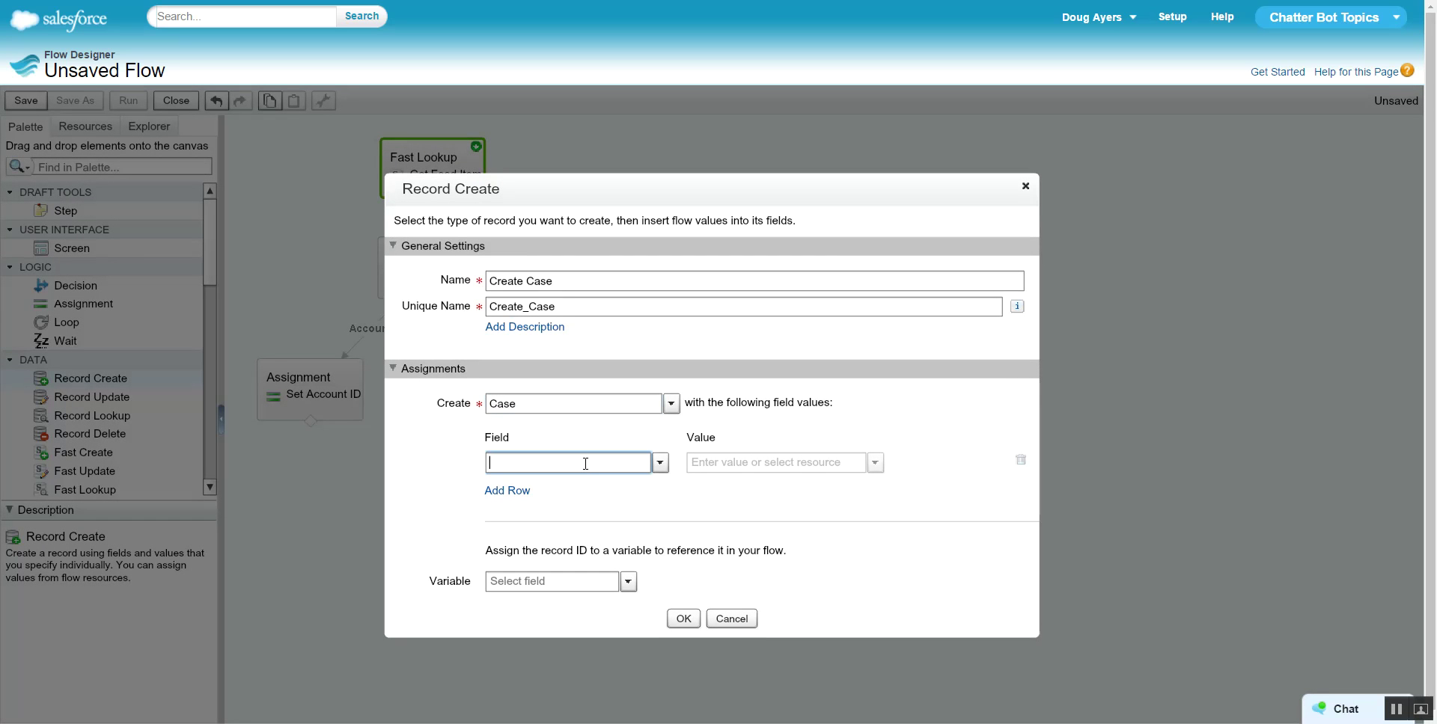
text(orig)
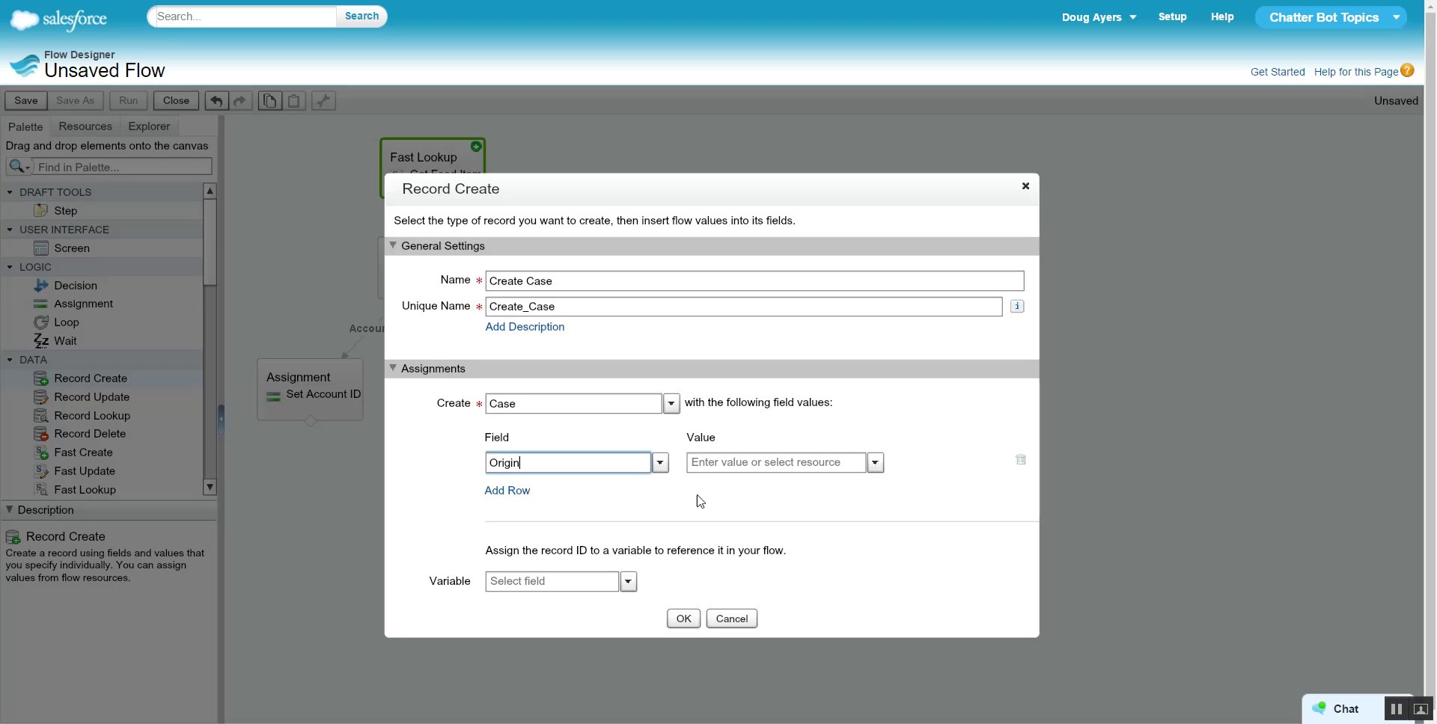
click(850, 465)
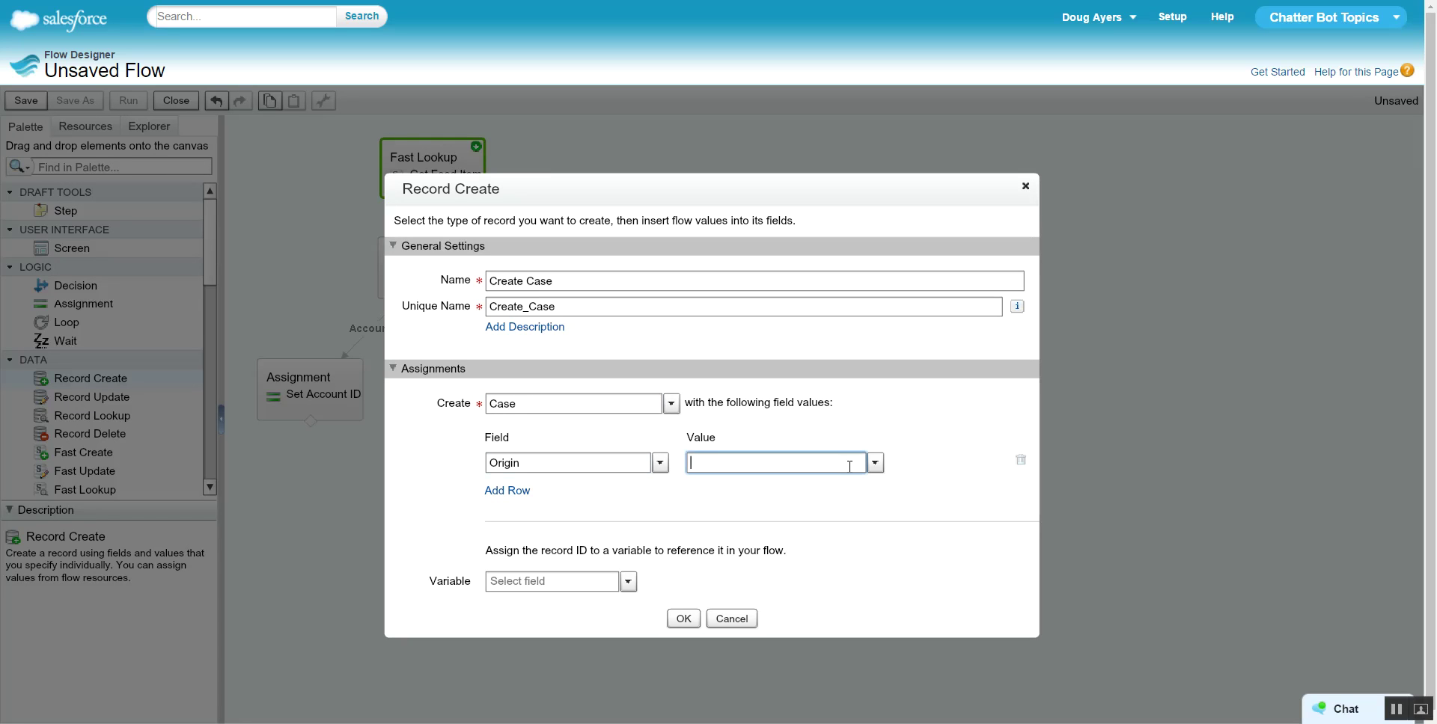
text(chatter)
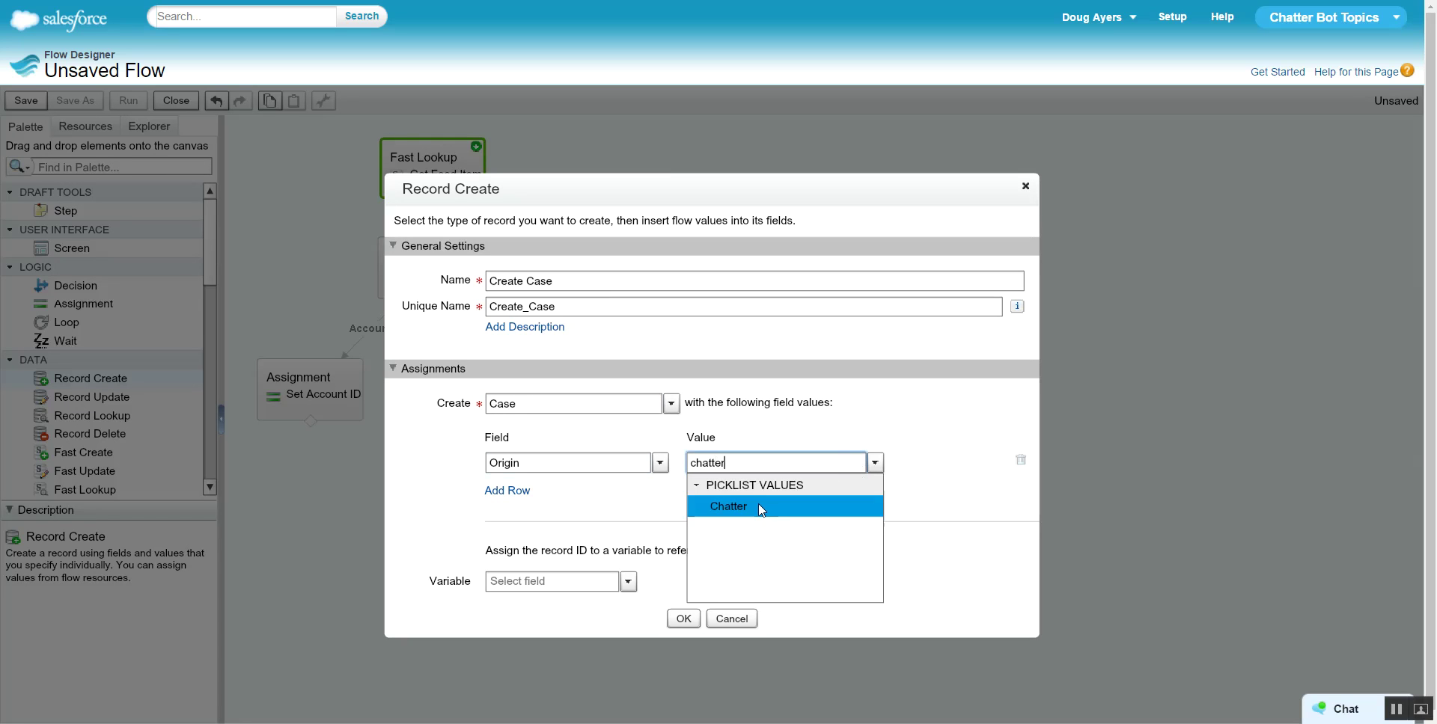
click(763, 509)
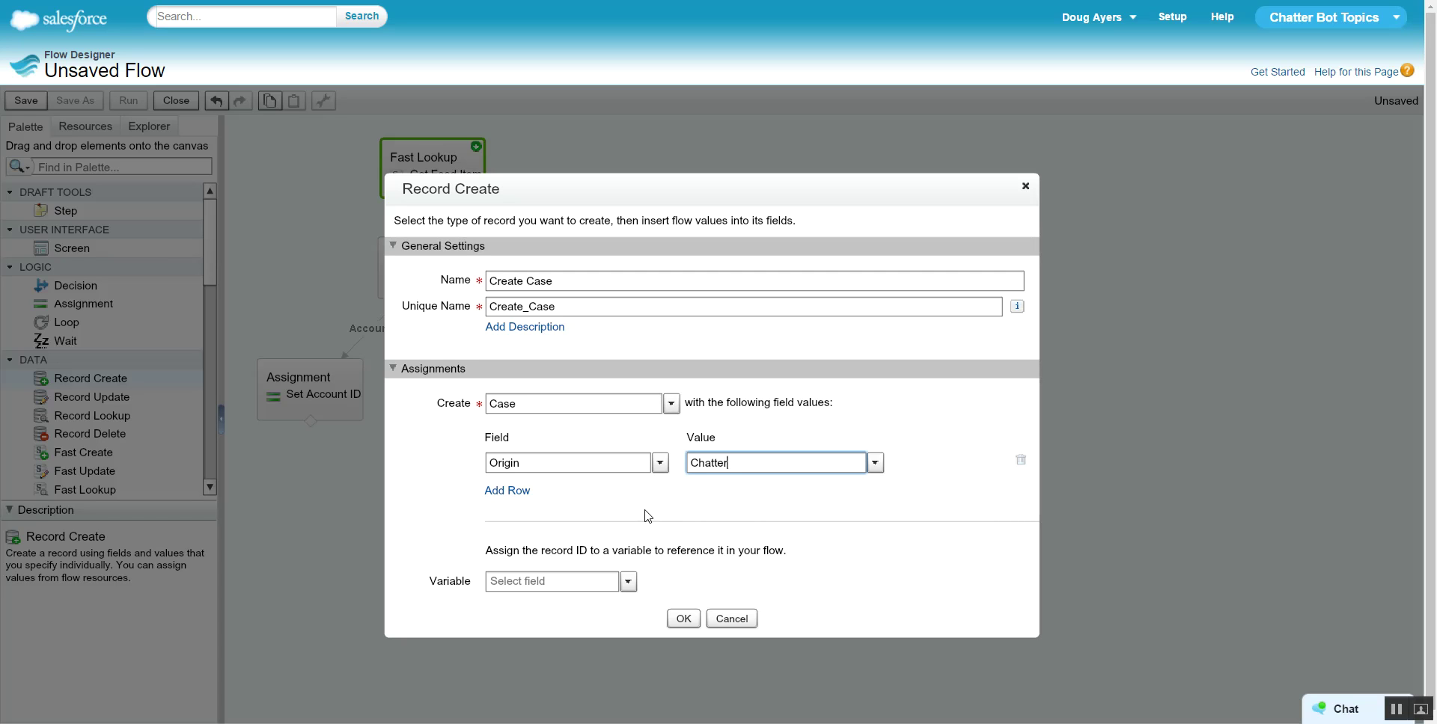
Add a field row that sets the case's Status to New
click(525, 494)
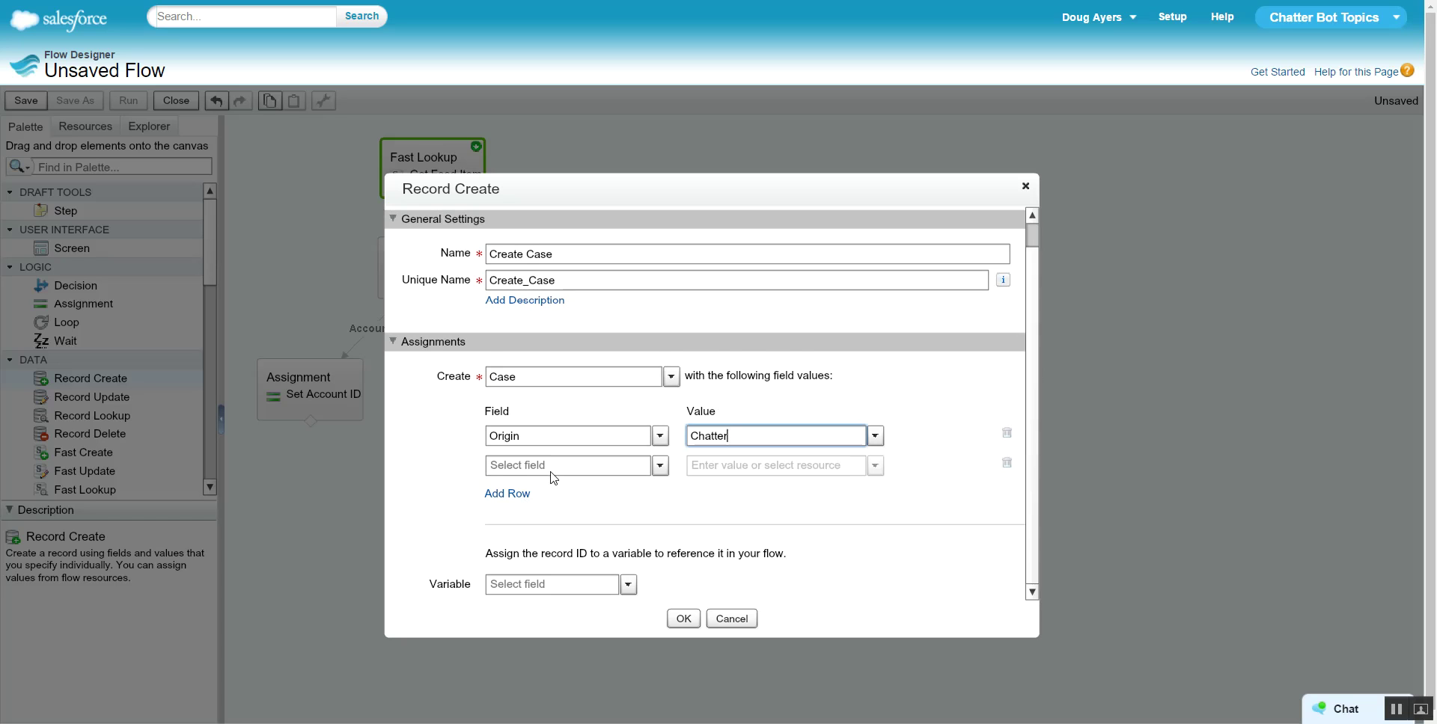
click(552, 466)
text(statur)
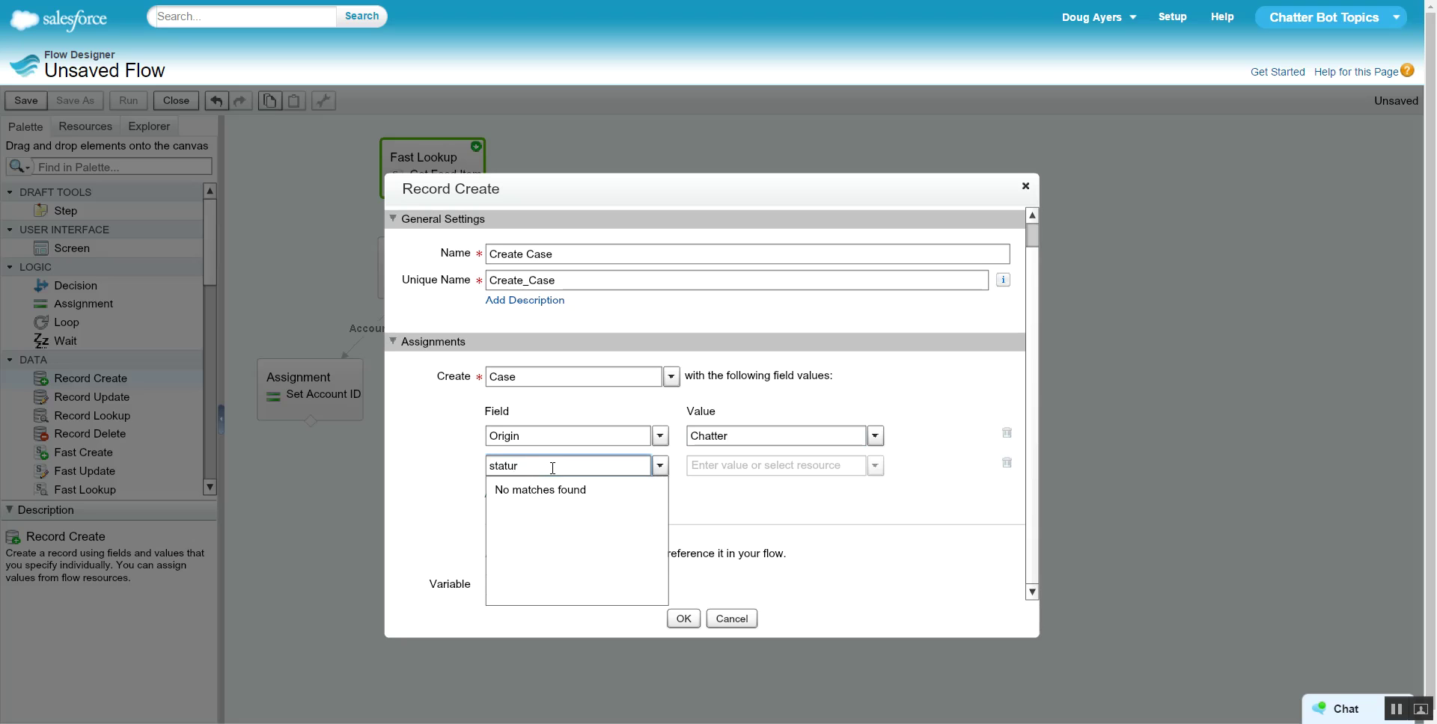
key(BackSpace)
text(s)
click(559, 502)
click(728, 467)
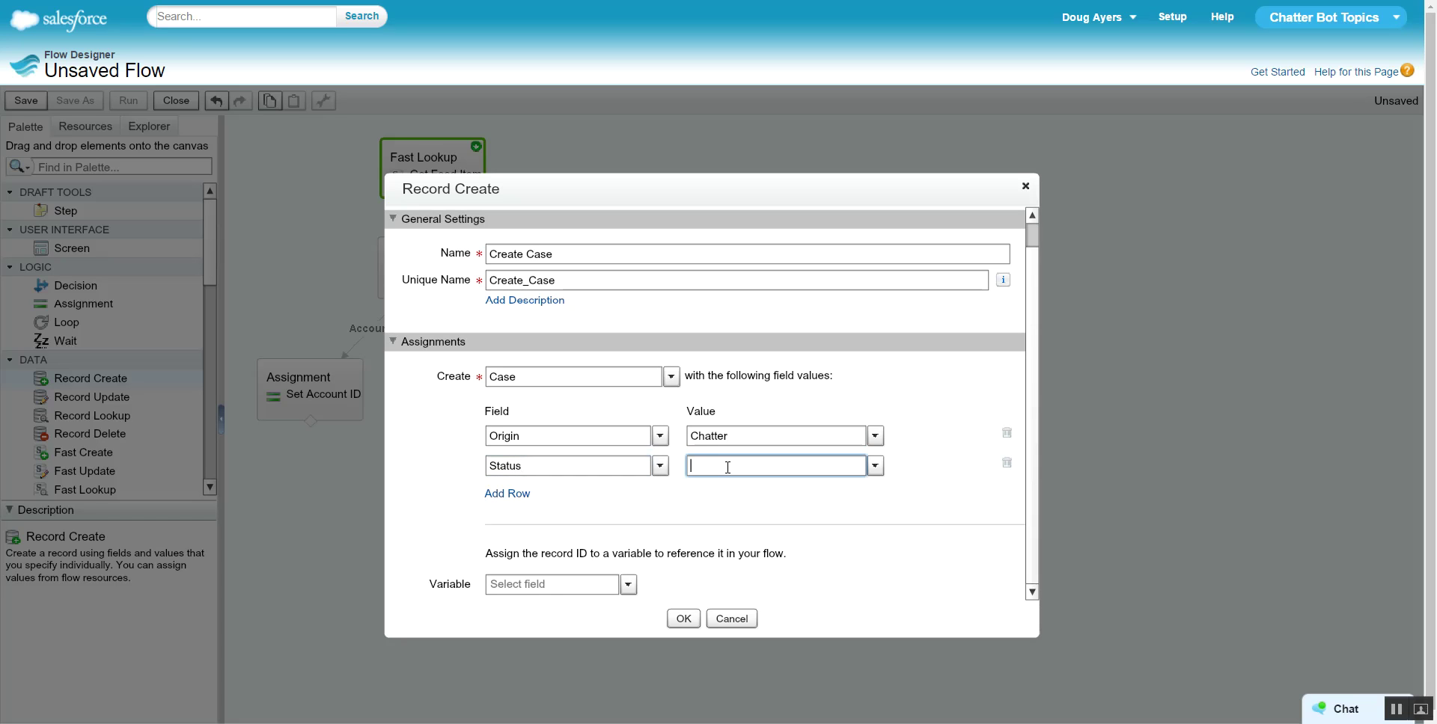
text(new)
click(719, 510)
Add a field row that sets the case's Subject to "Support Request from Chatter"
click(517, 495)
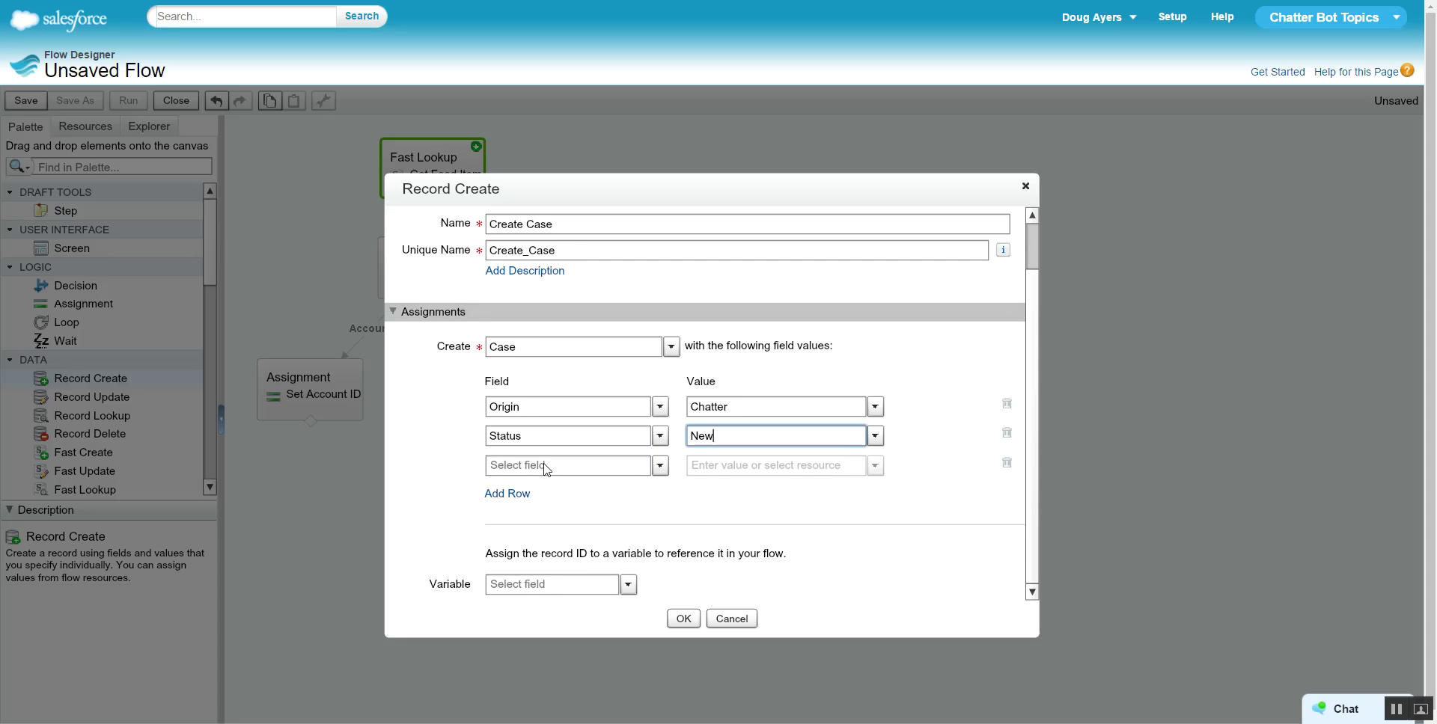
click(545, 465)
text(subject)
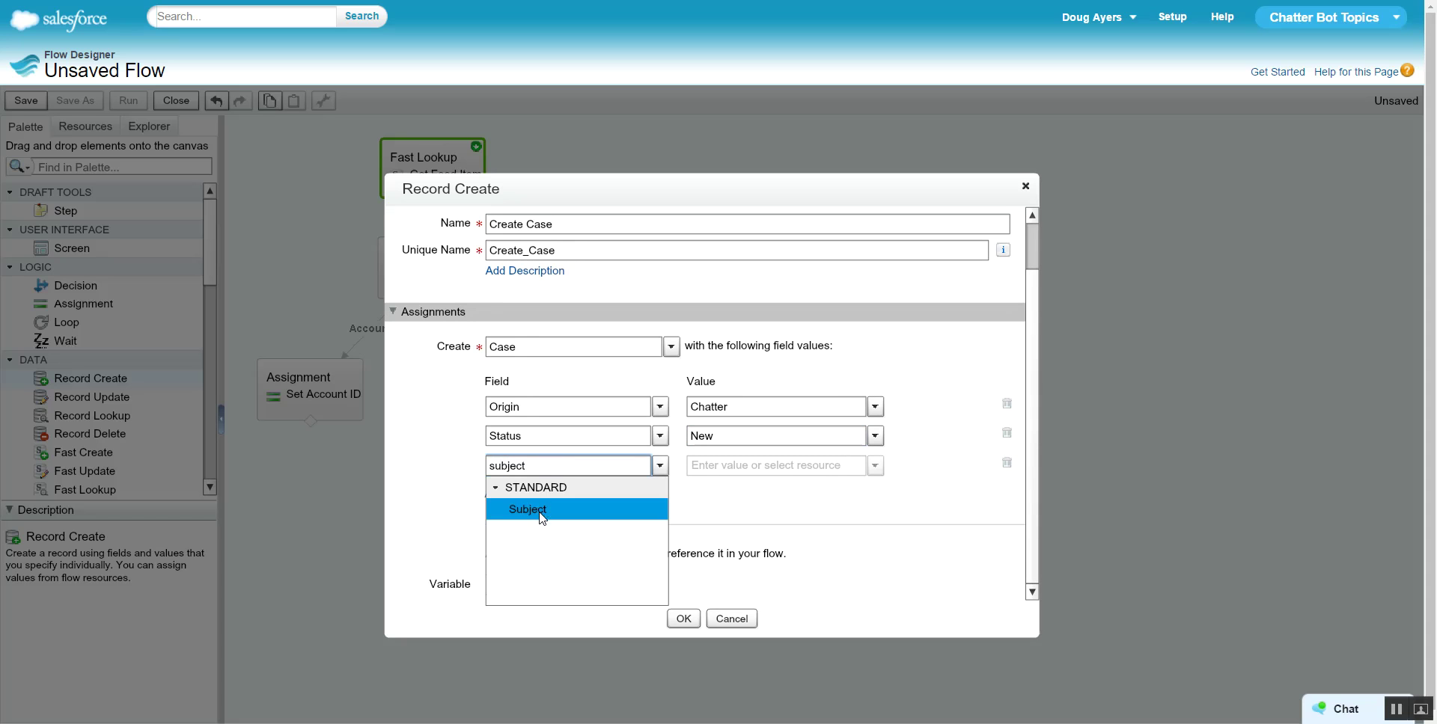
click(546, 507)
click(738, 469)
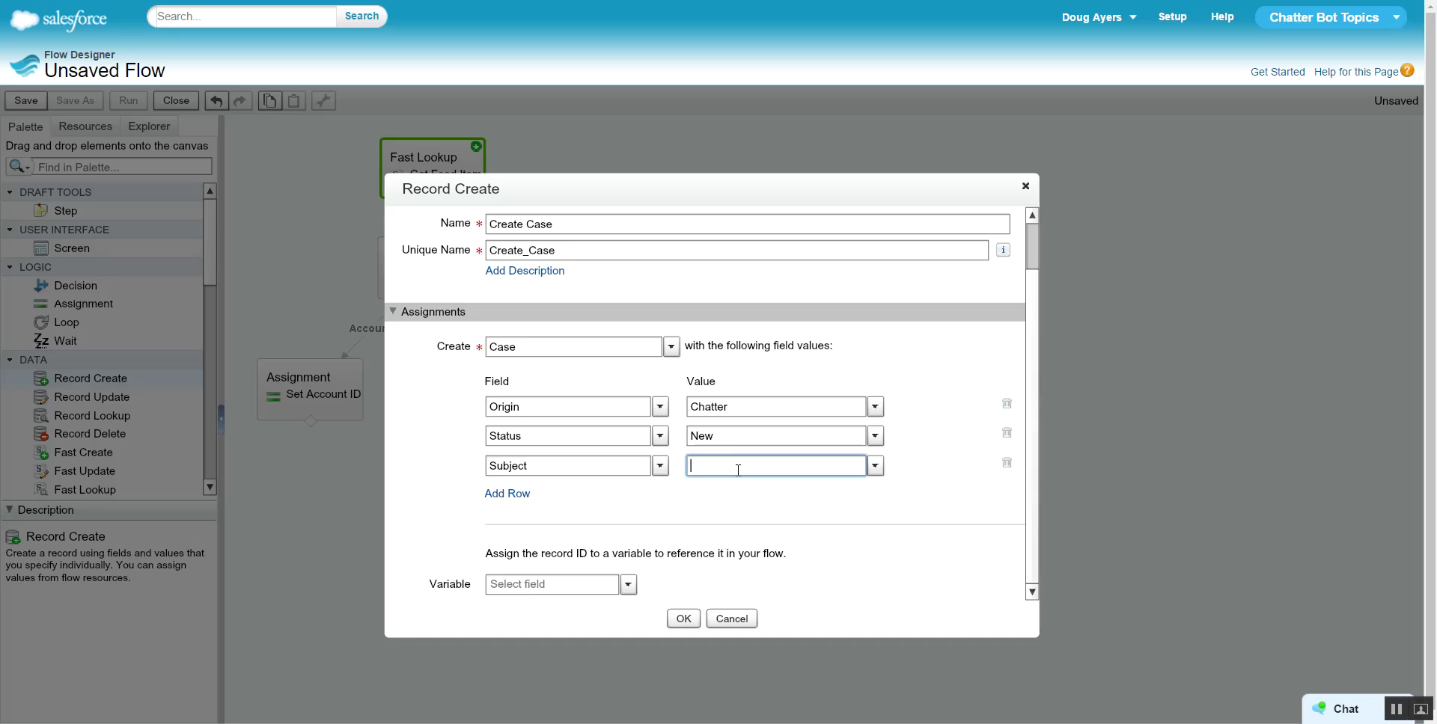
text(Support Requ)
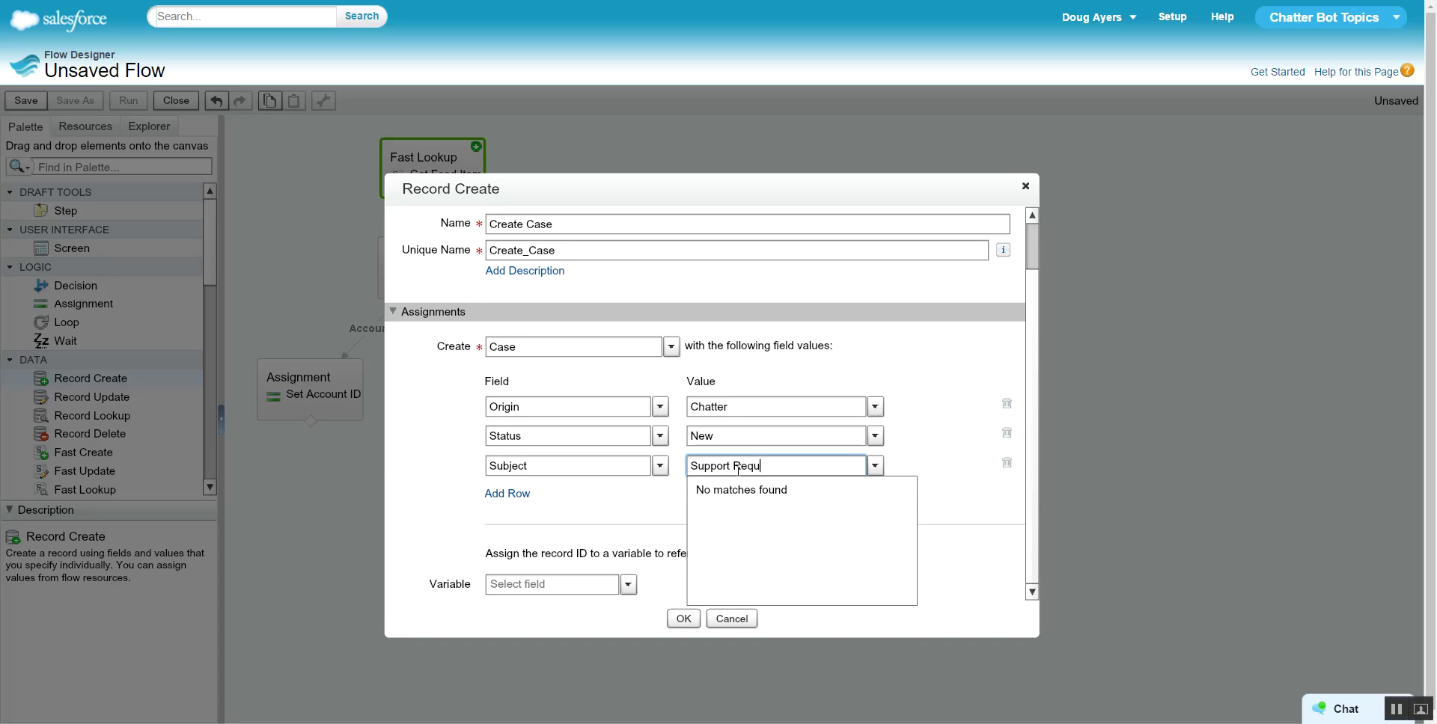
text(est from  Chatter)
Add a field row that sets the case's Description to {!varFeedItem.Body}
click(524, 495)
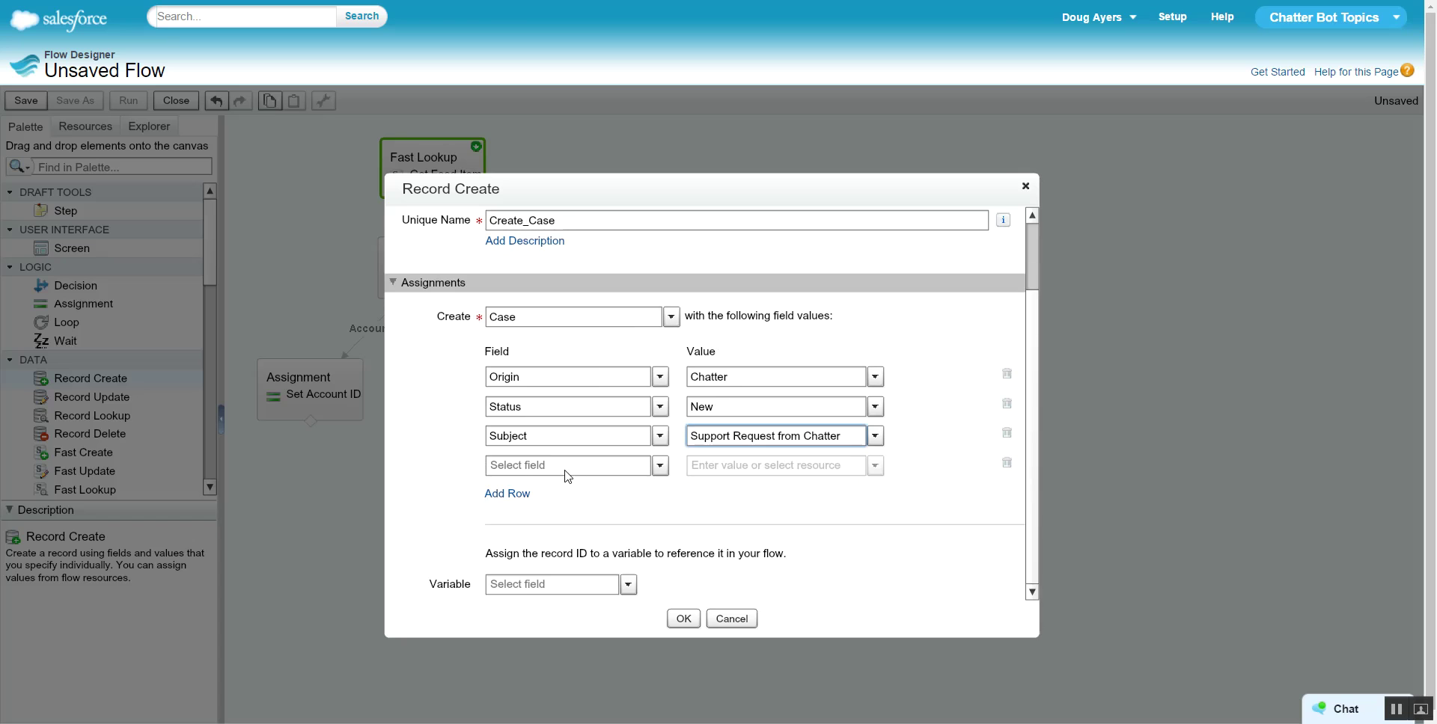
click(564, 467)
text(desc)
click(554, 506)
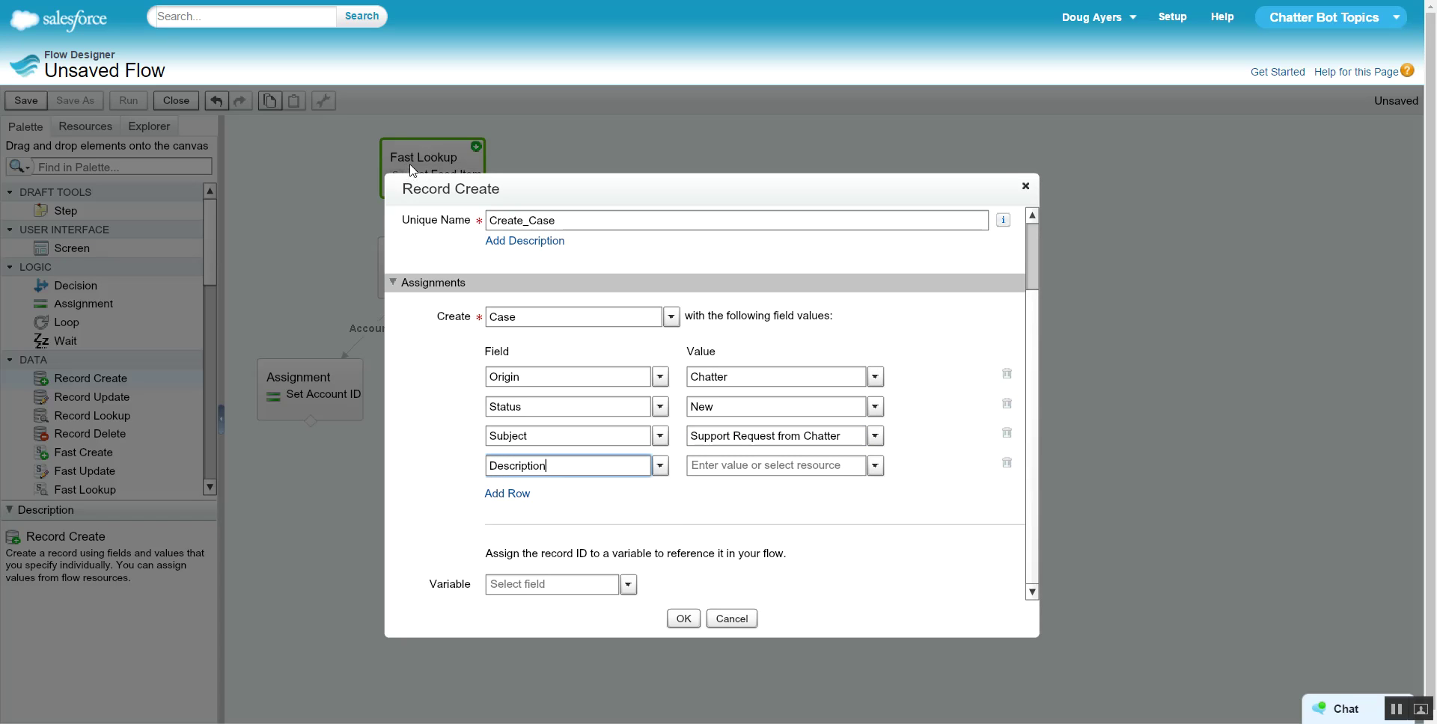
click(728, 466)
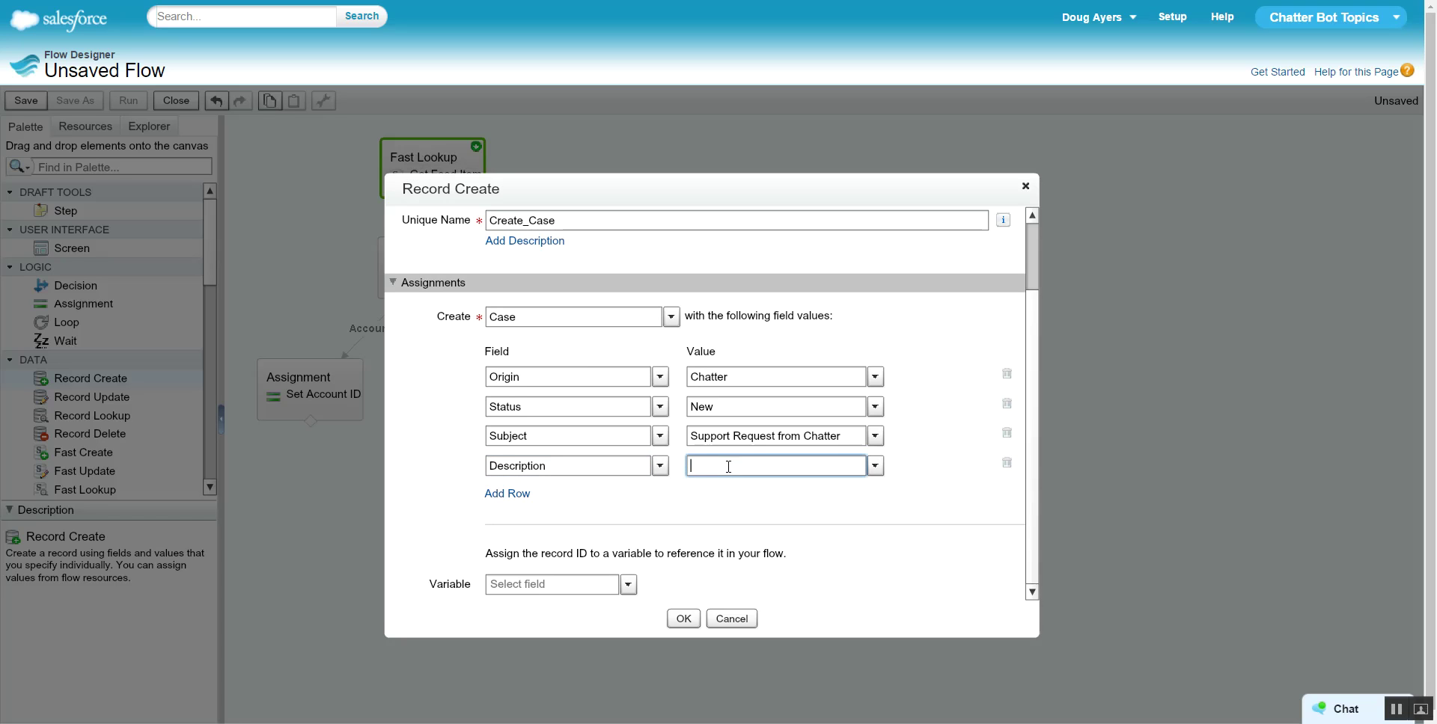
text(body)
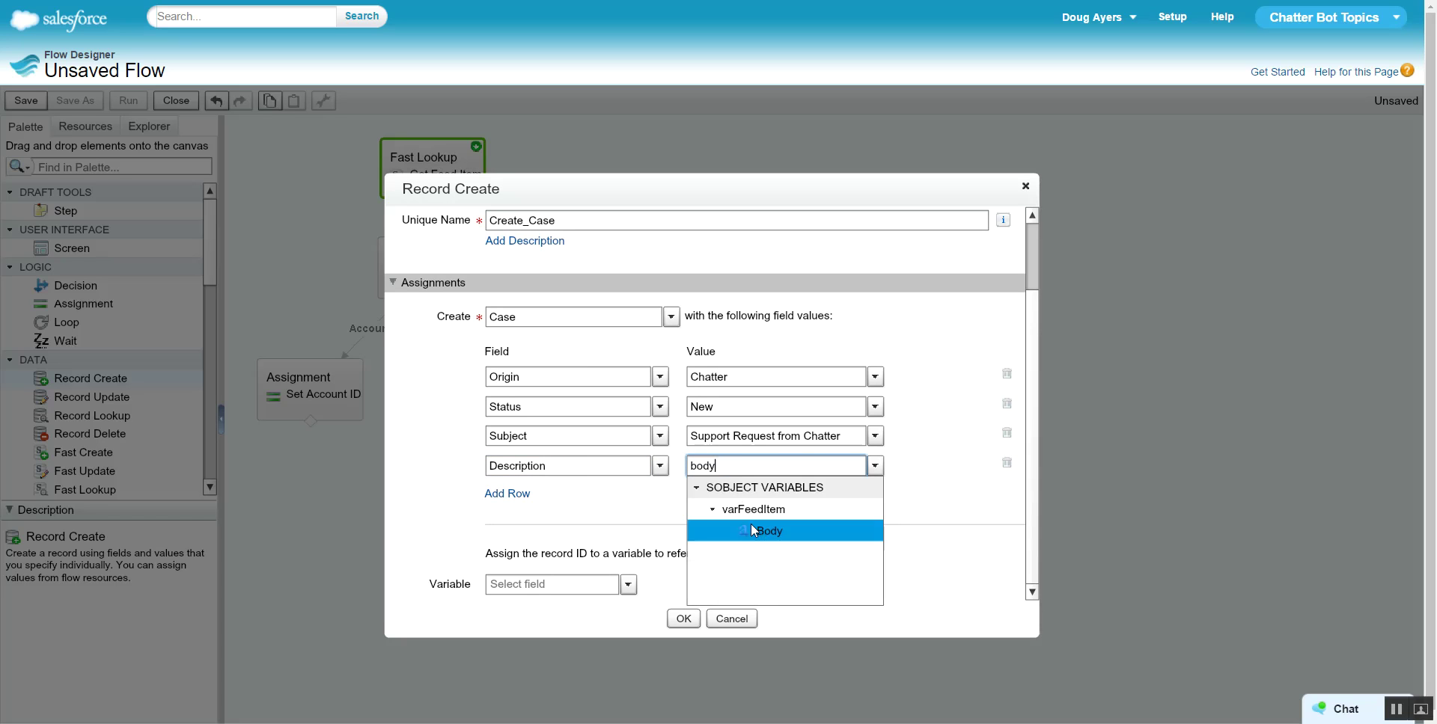
click(771, 531)
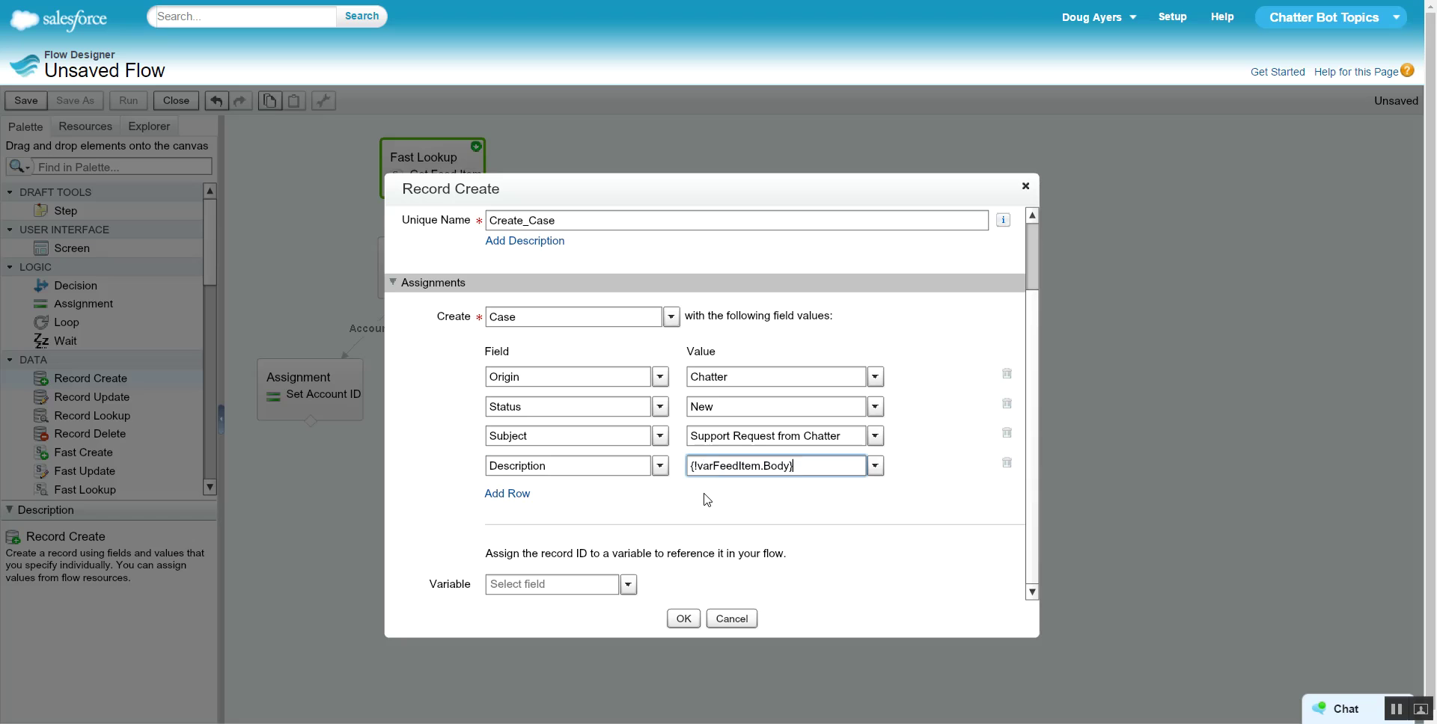
Add two field rows to the case record creation and assign them to the AccountId and ContactId fields
click(512, 495)
click(516, 496)
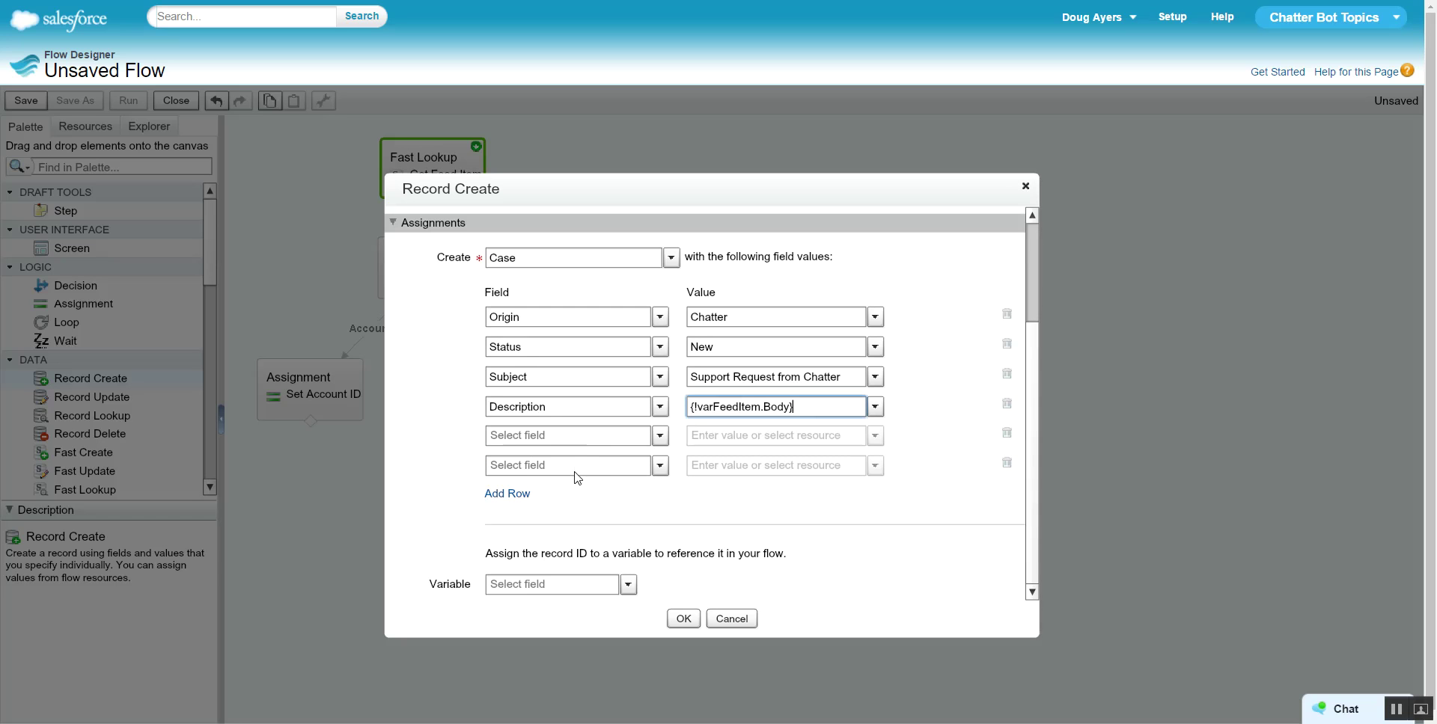
click(565, 436)
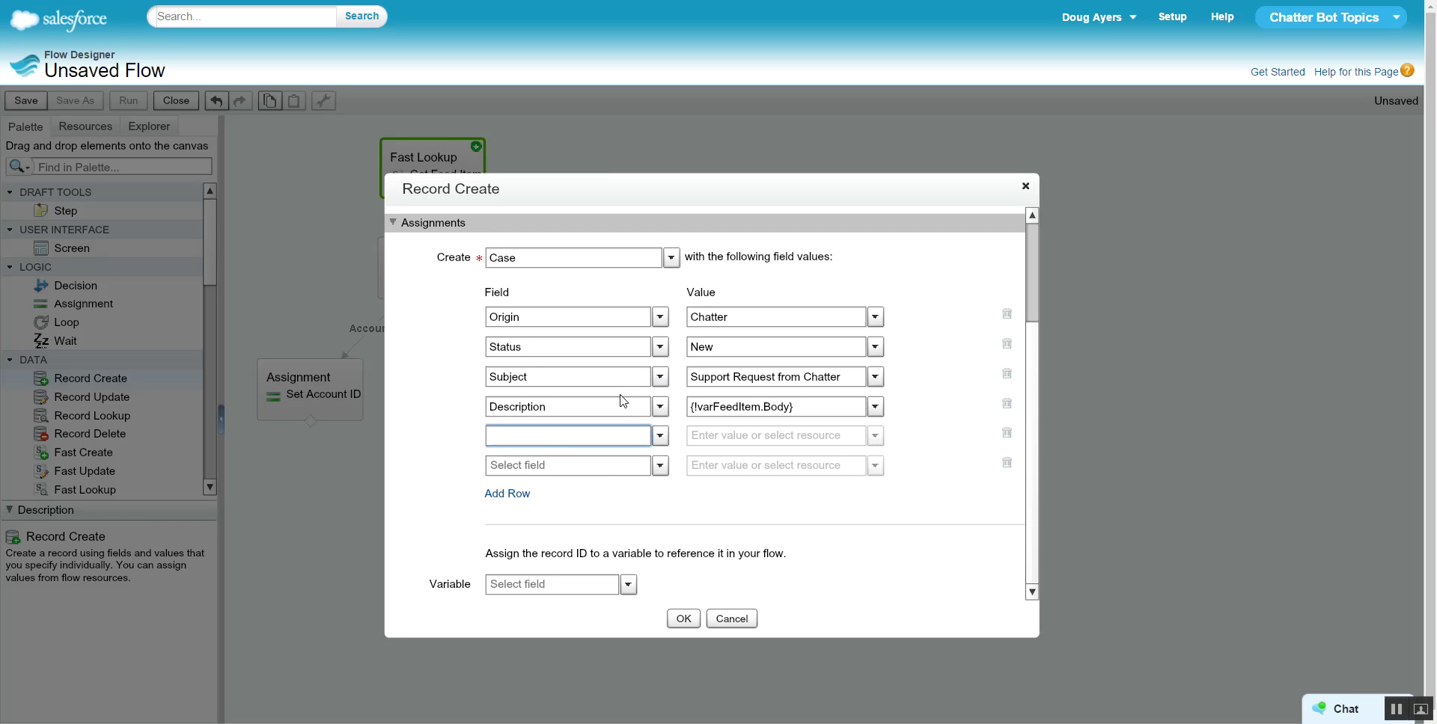
text(account)
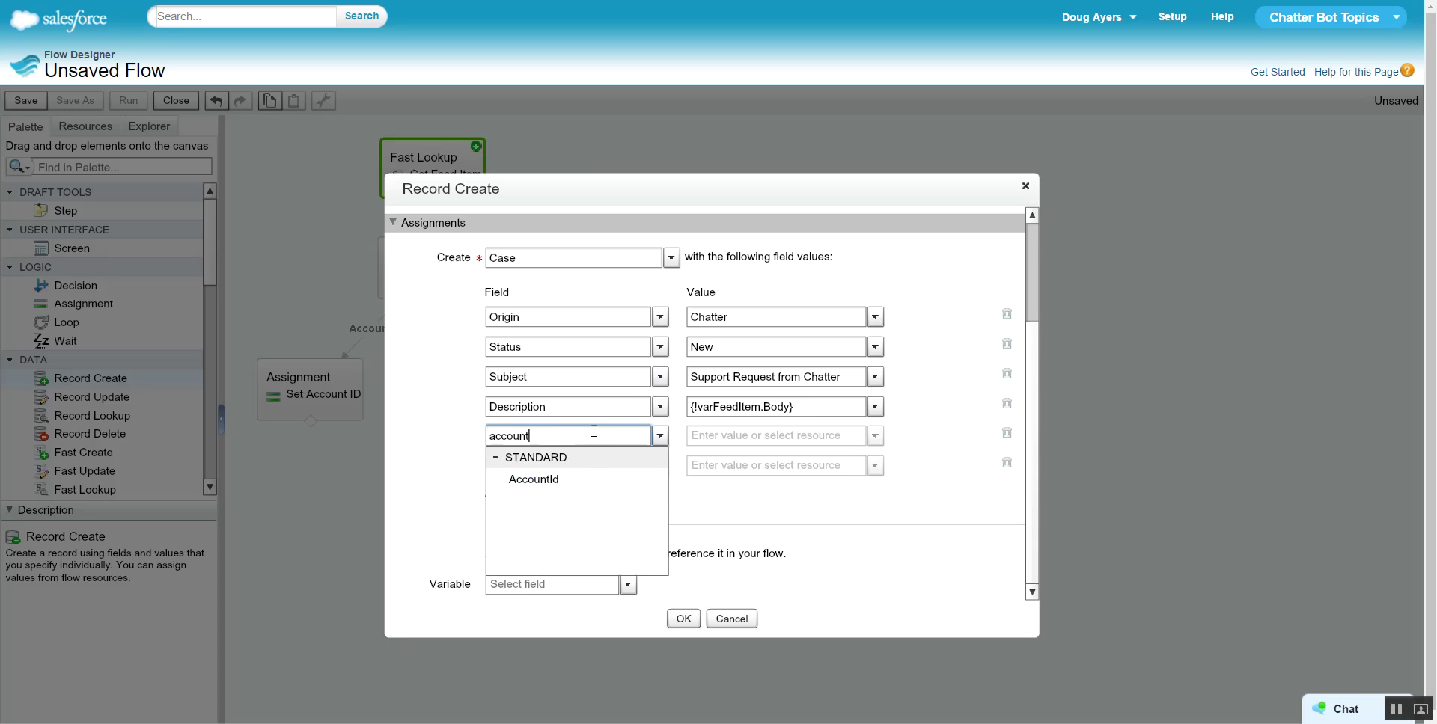
click(575, 476)
click(575, 465)
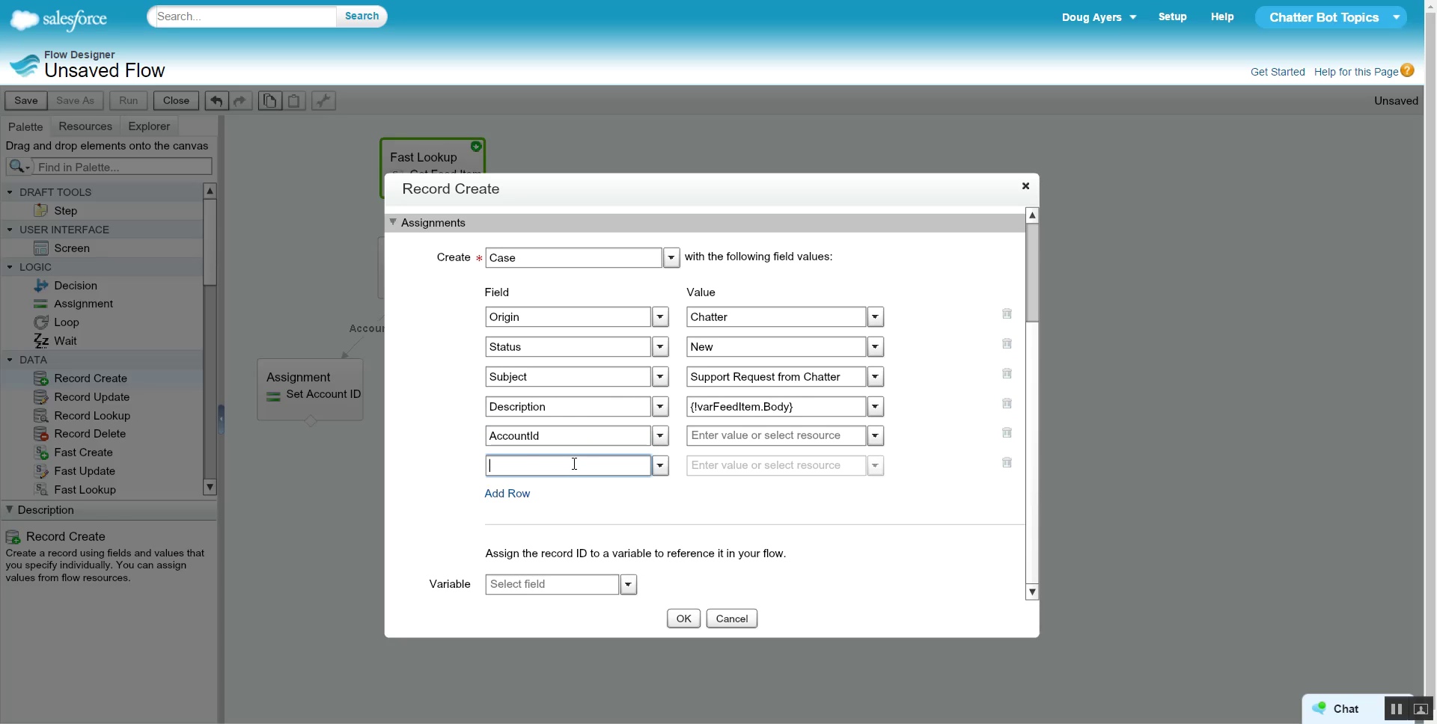
text(contact)
click(546, 509)
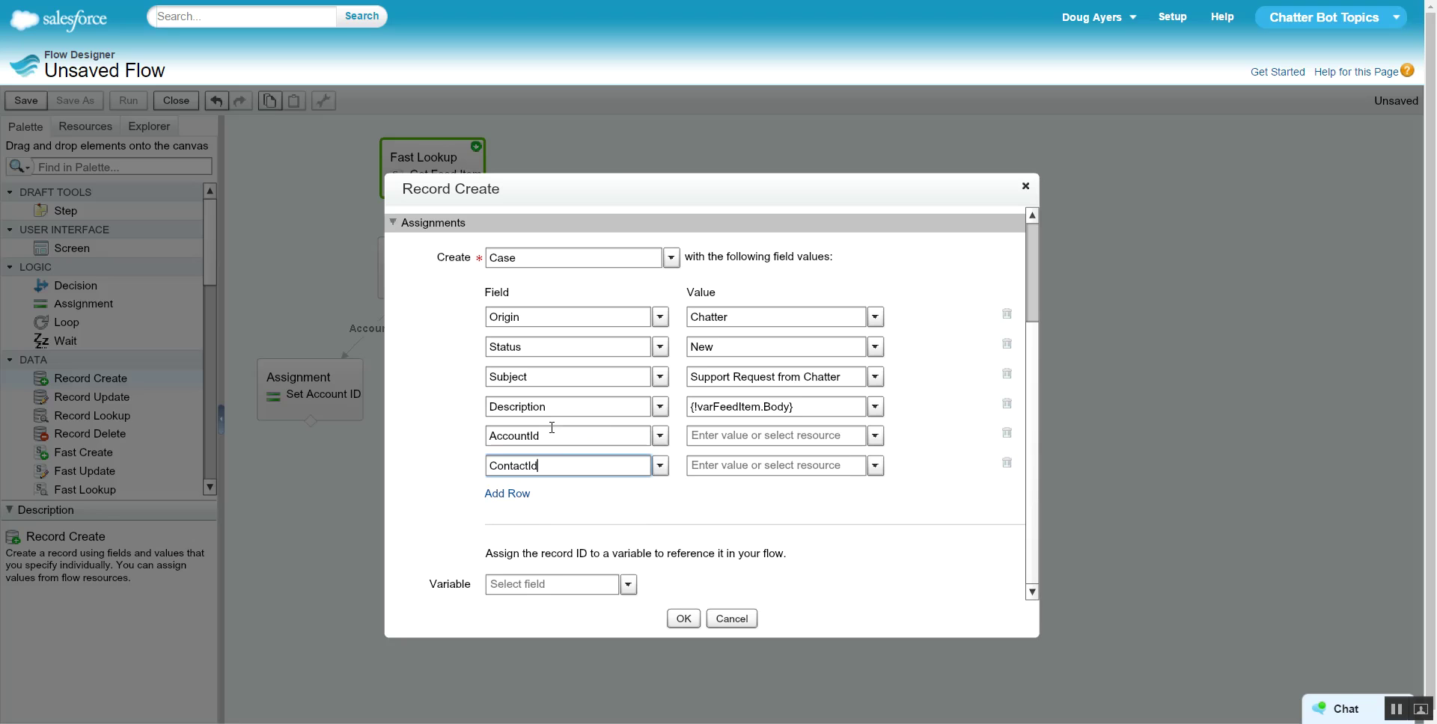
Set the case's AccountId to {!varAccountID} and its ContactId to {!varContactID}
click(744, 437)
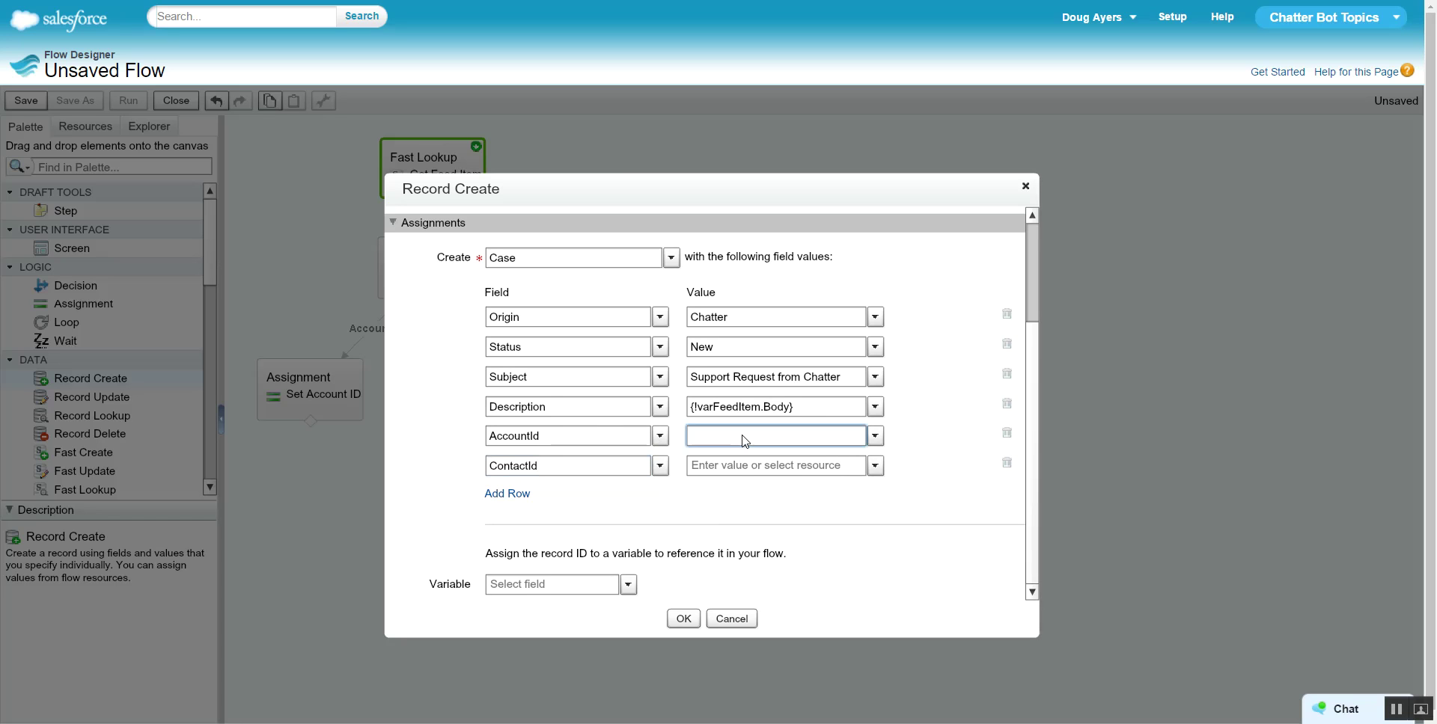
text(account)
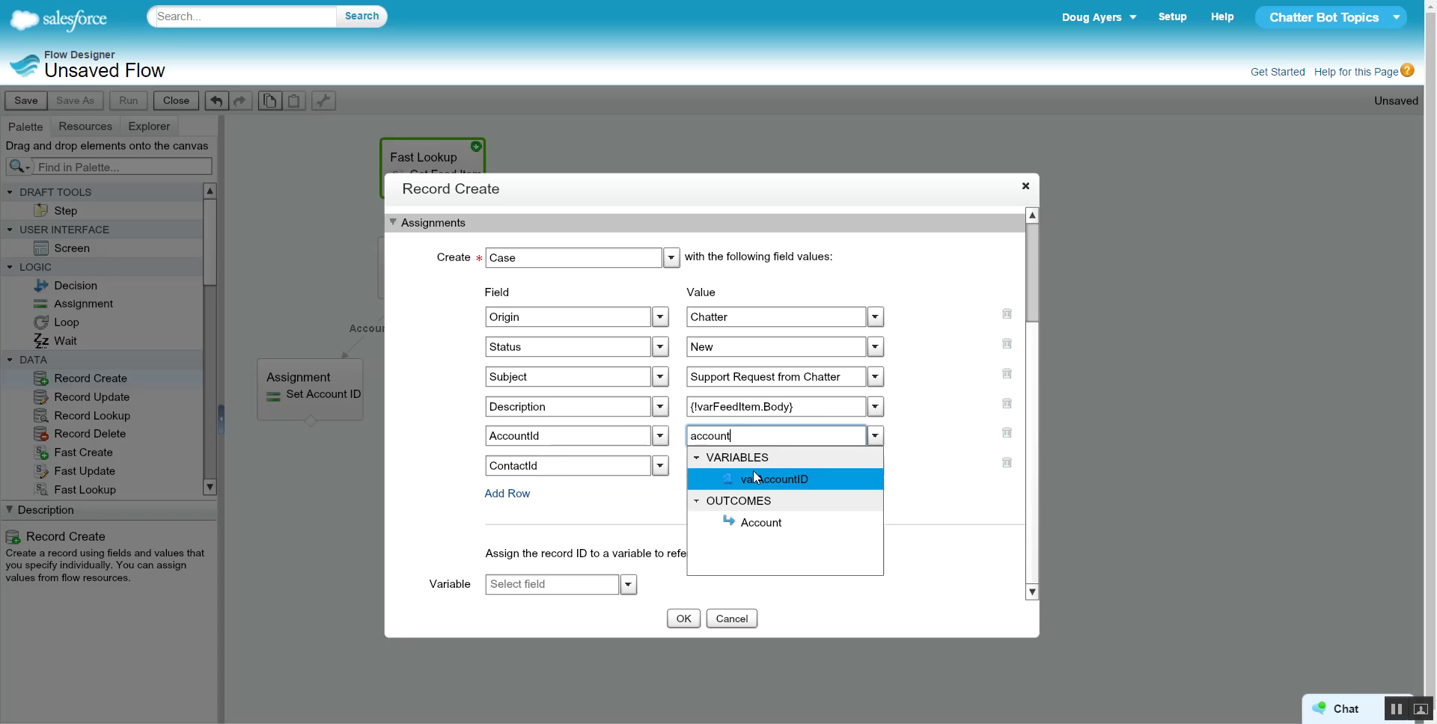
click(755, 474)
click(758, 466)
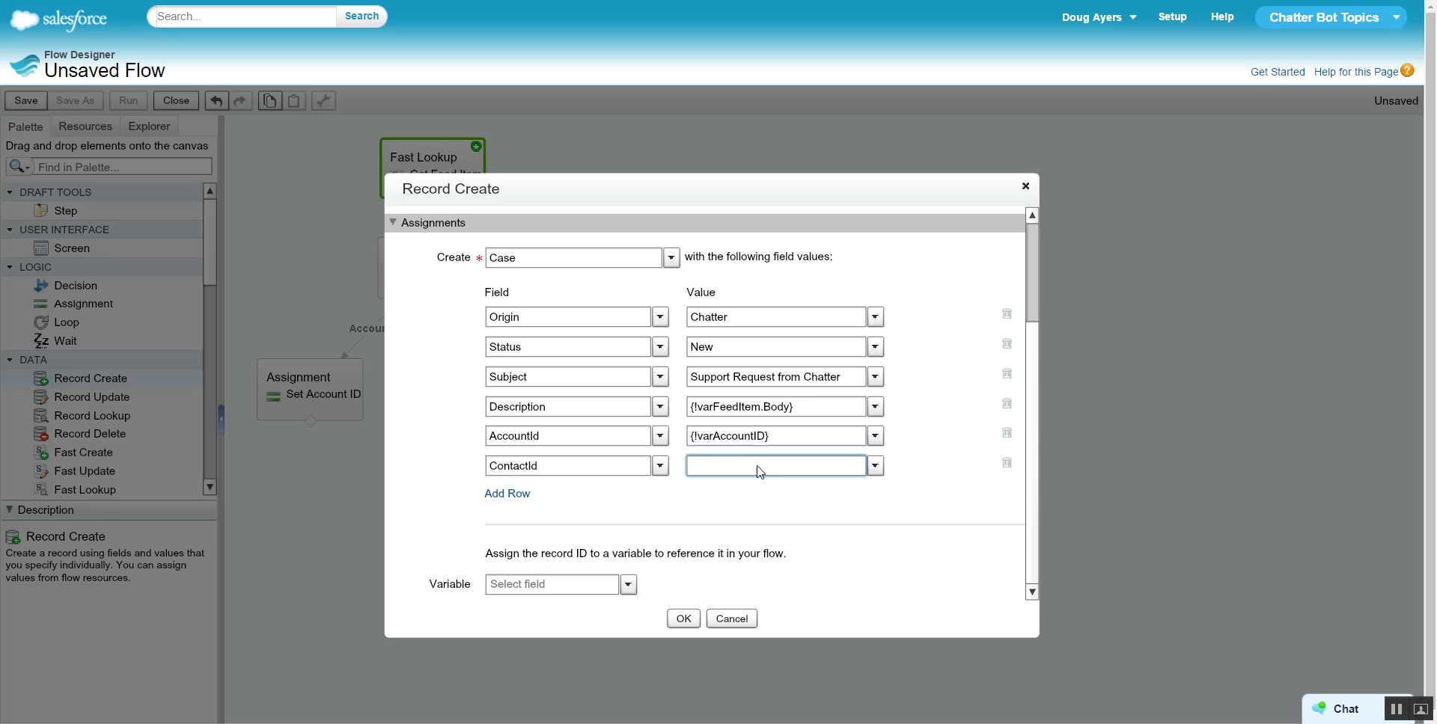
text(contact)
click(772, 503)
drag(790, 440, 682, 439)
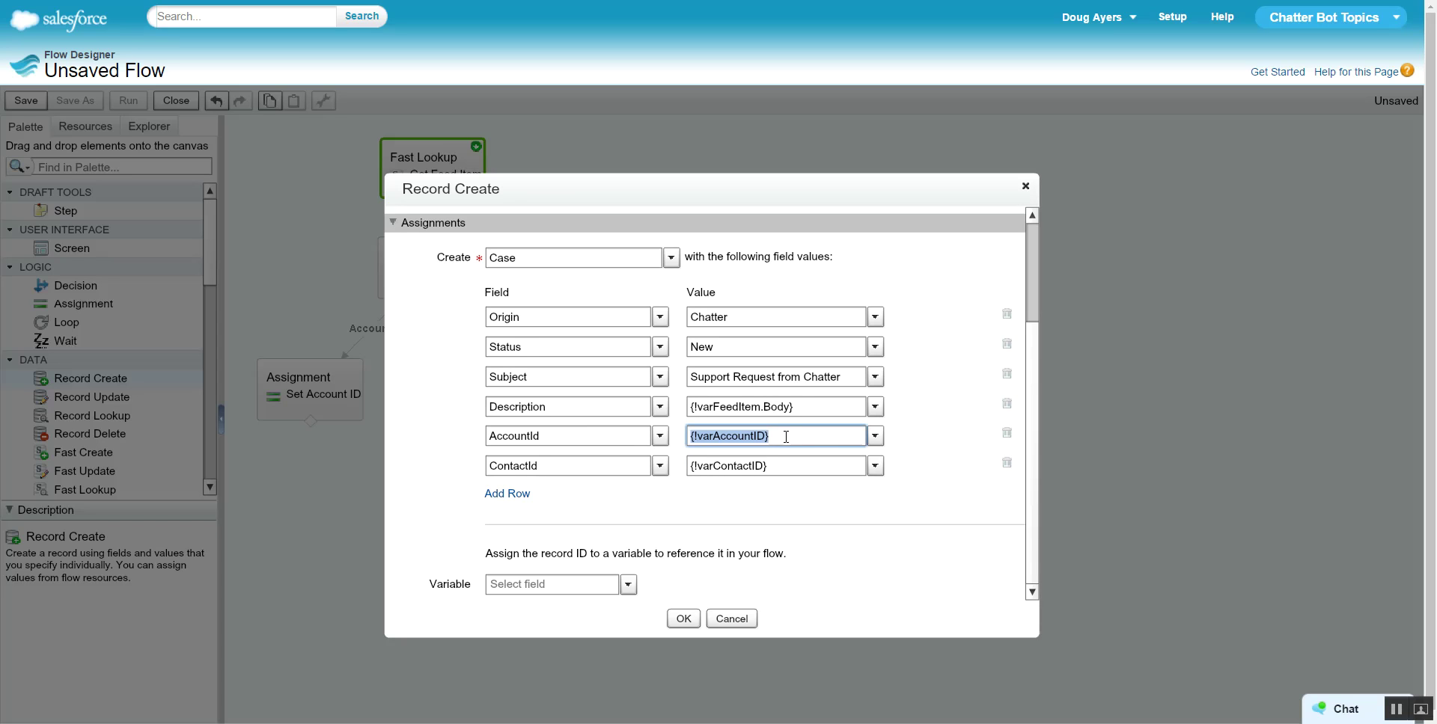
drag(792, 465, 674, 468)
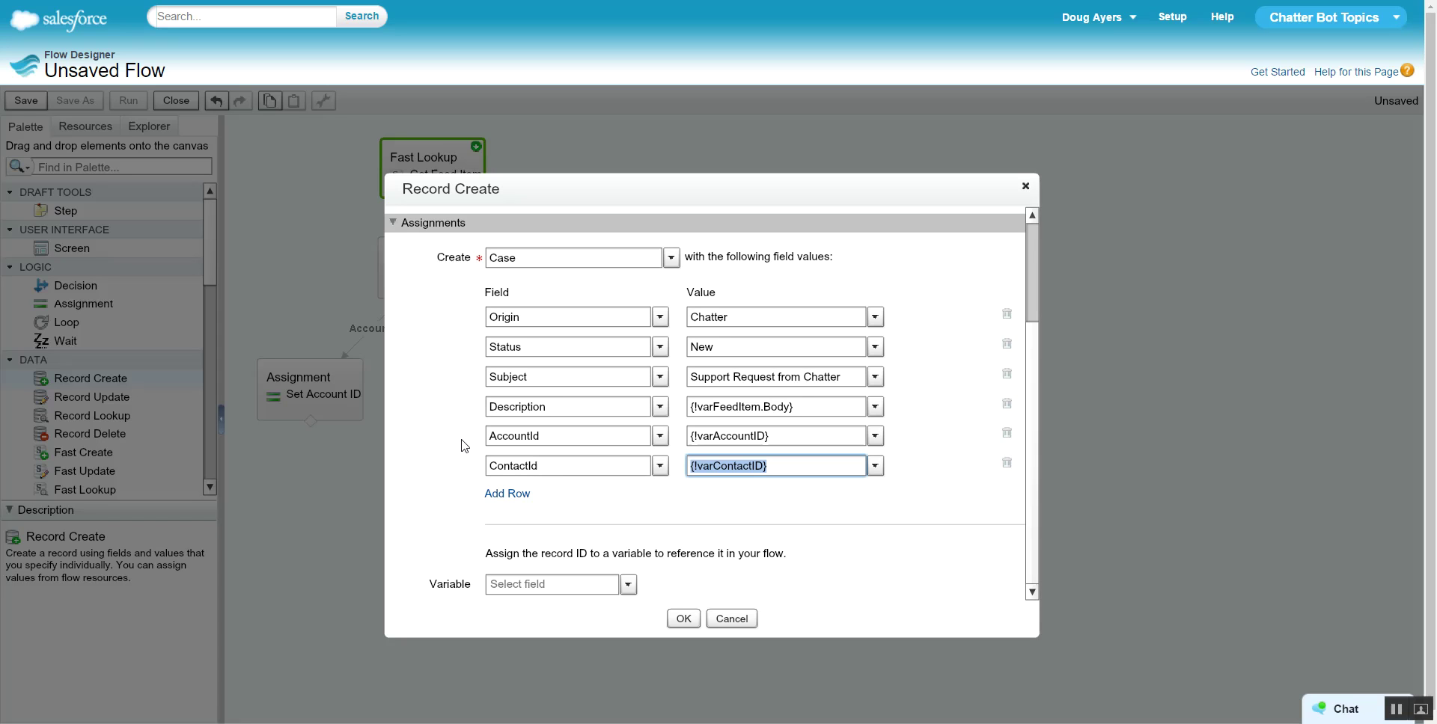
Store the new case's record ID in a new private text variable named varCaseID and confirm the Create Case element
click(534, 584)
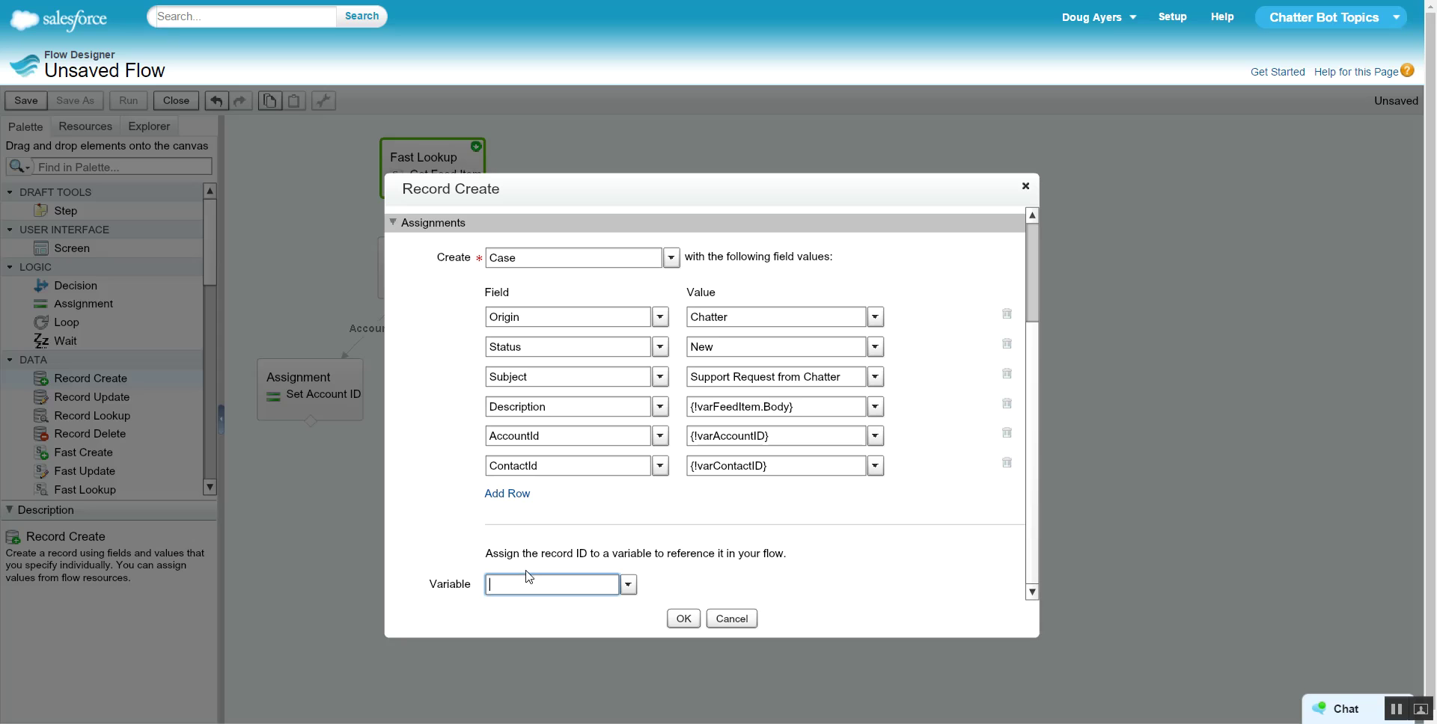
click(629, 585)
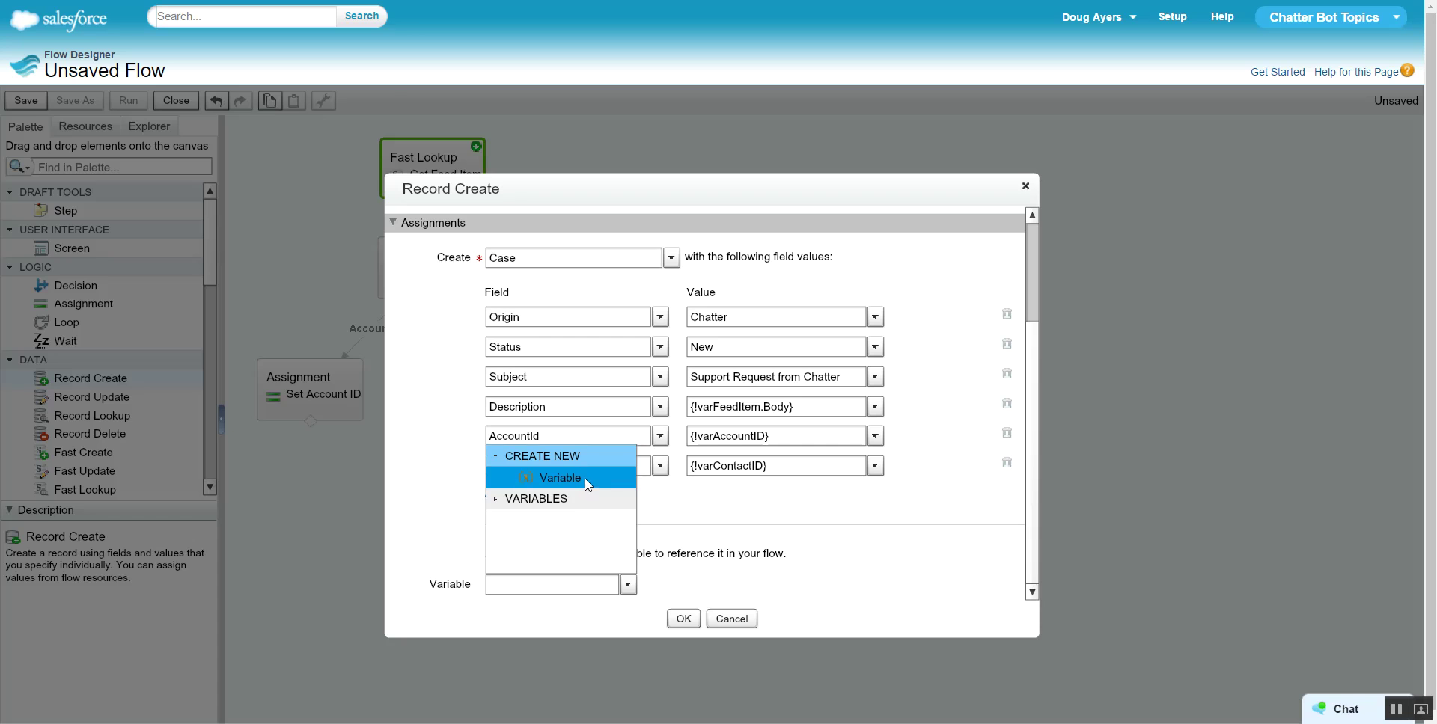
click(587, 483)
text(v)
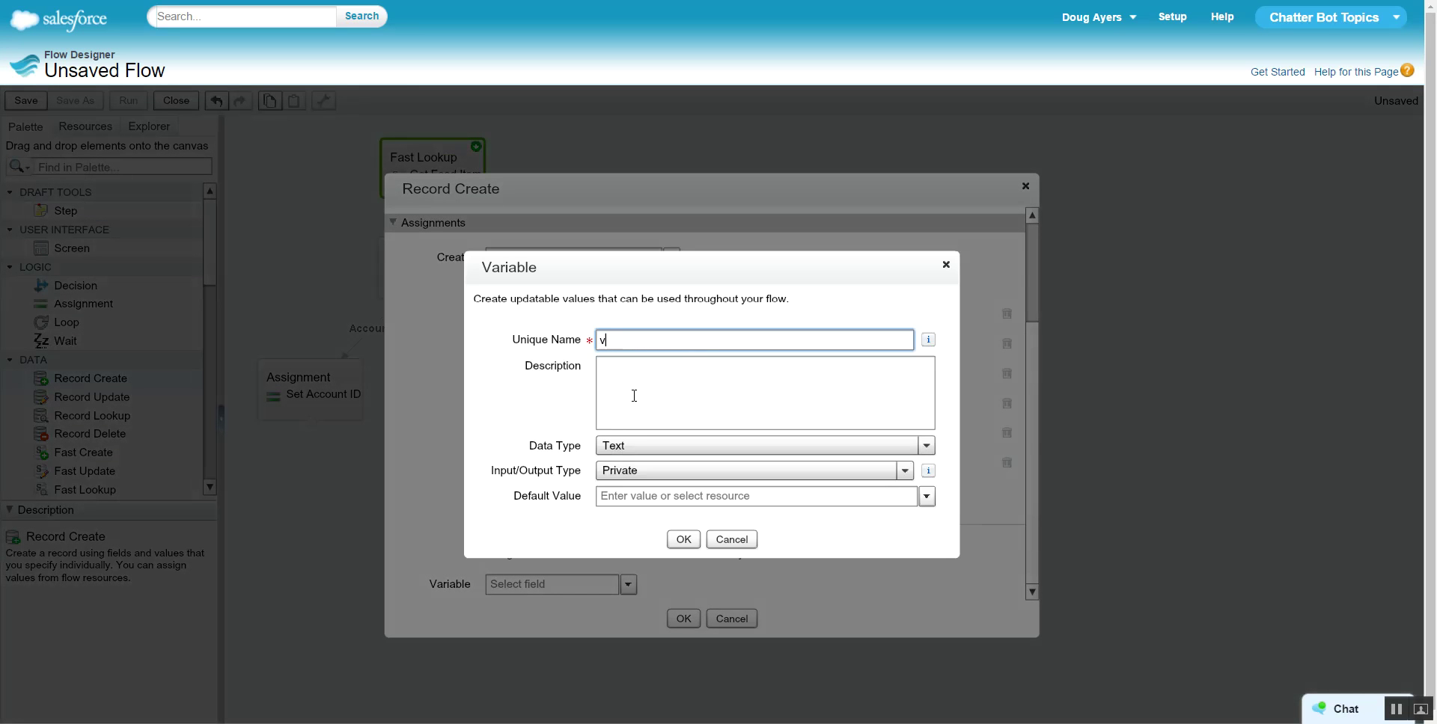
text(arCaseID)
click(684, 539)
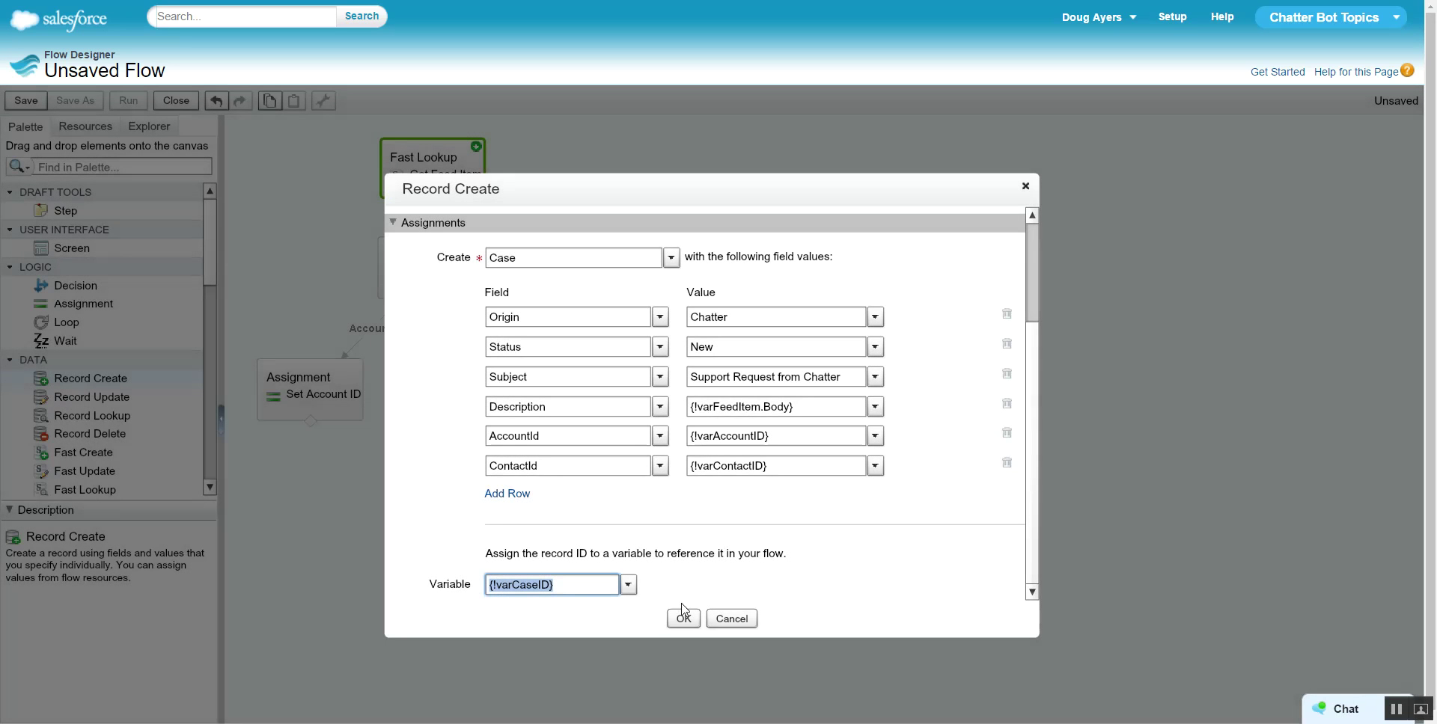
click(684, 620)
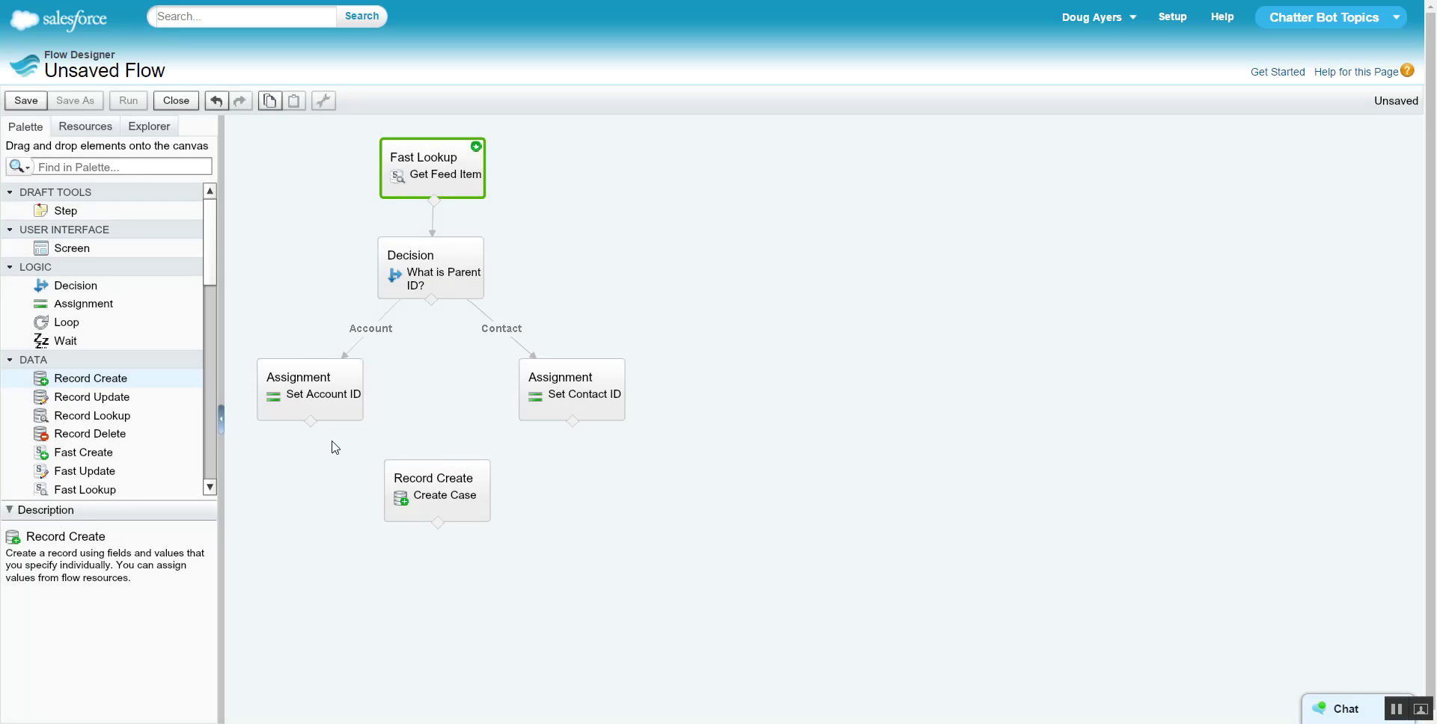
Connect Set Account ID, Set Contact ID and the decision's default outcome to the Create Case element
drag(312, 432, 449, 482)
drag(574, 426, 471, 479)
drag(432, 301, 441, 490)
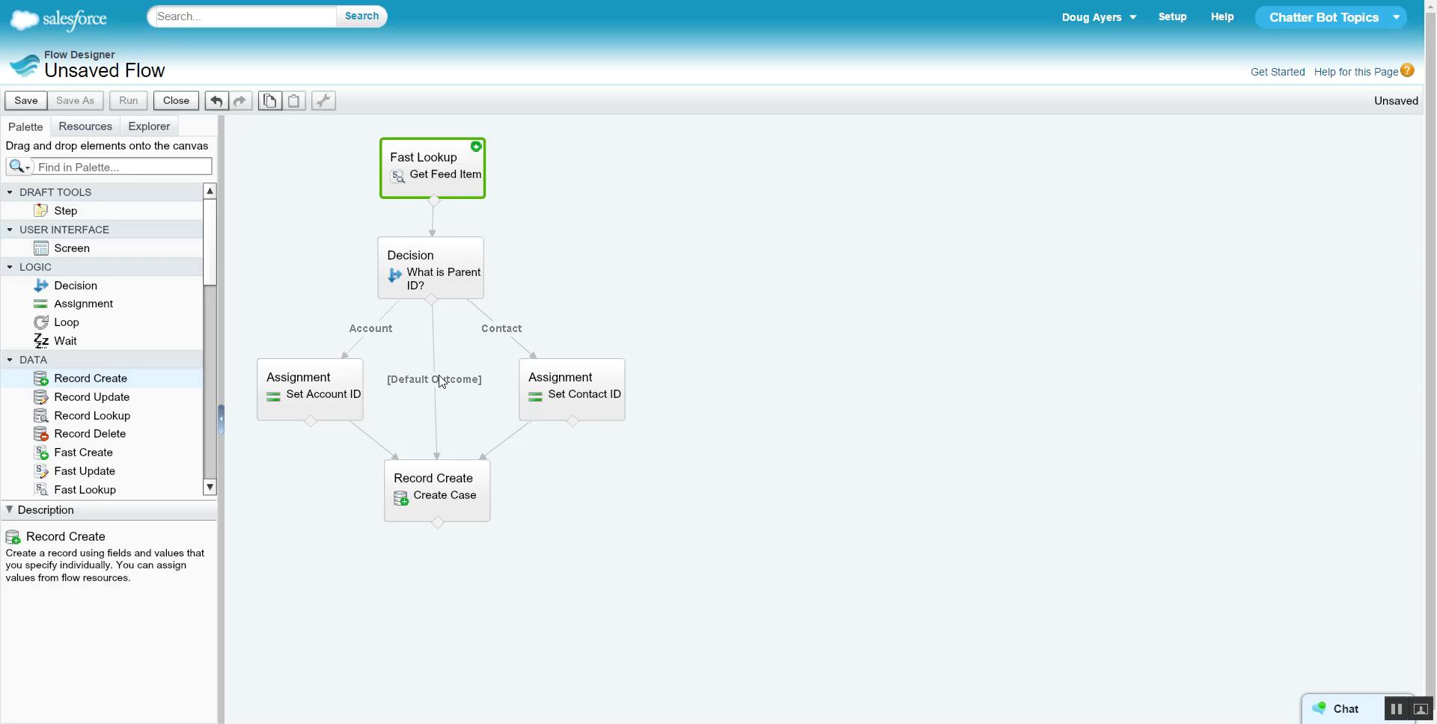
click(440, 500)
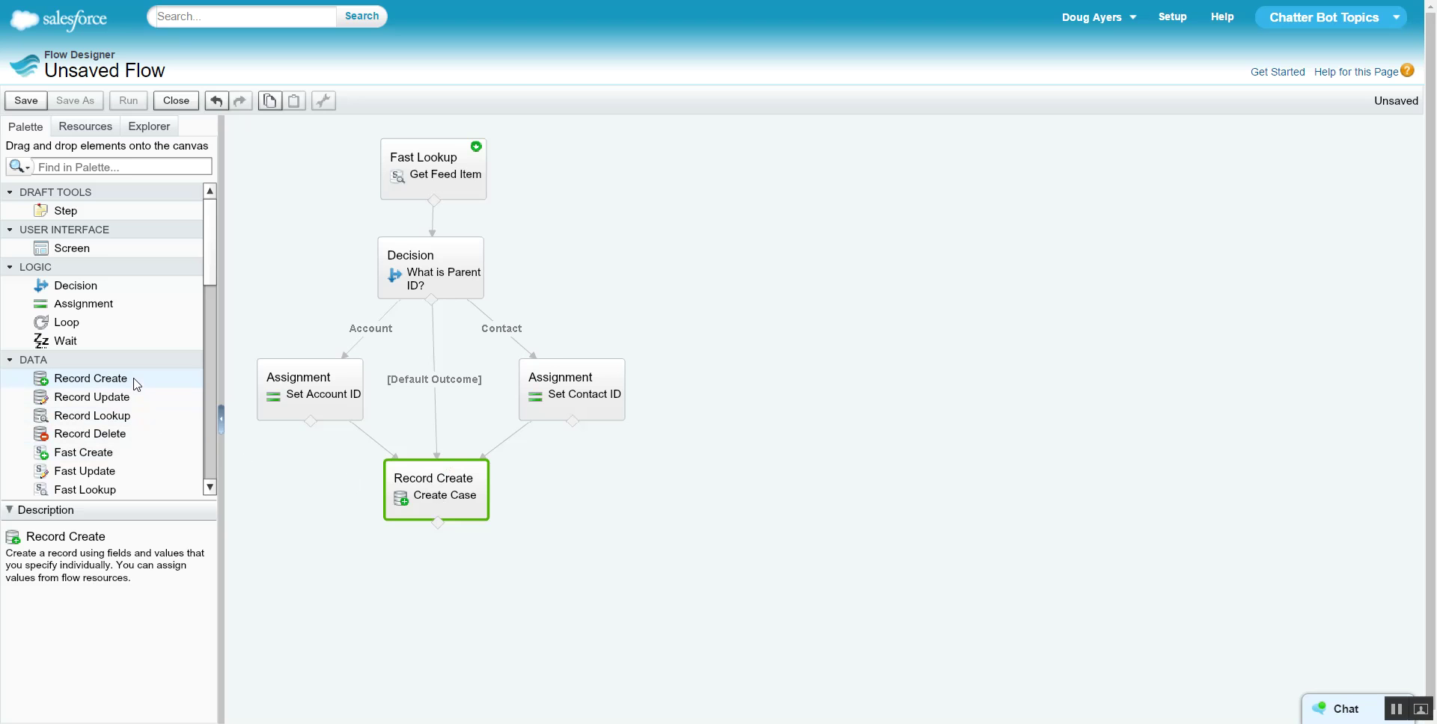
Add a Record Create element named Create Comment below Create Case, creating a FeedComment record
drag(135, 380, 434, 586)
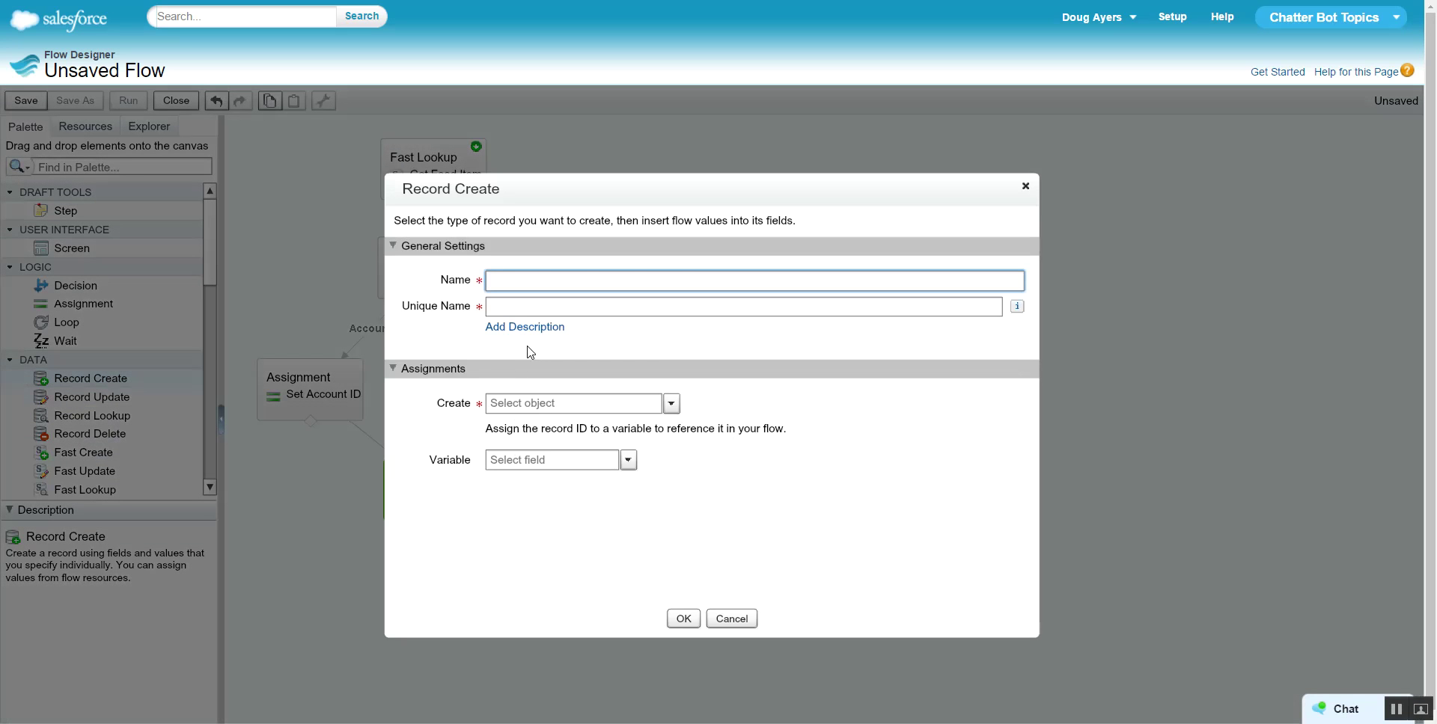
text(Create Comment)
click(635, 404)
text(feedco)
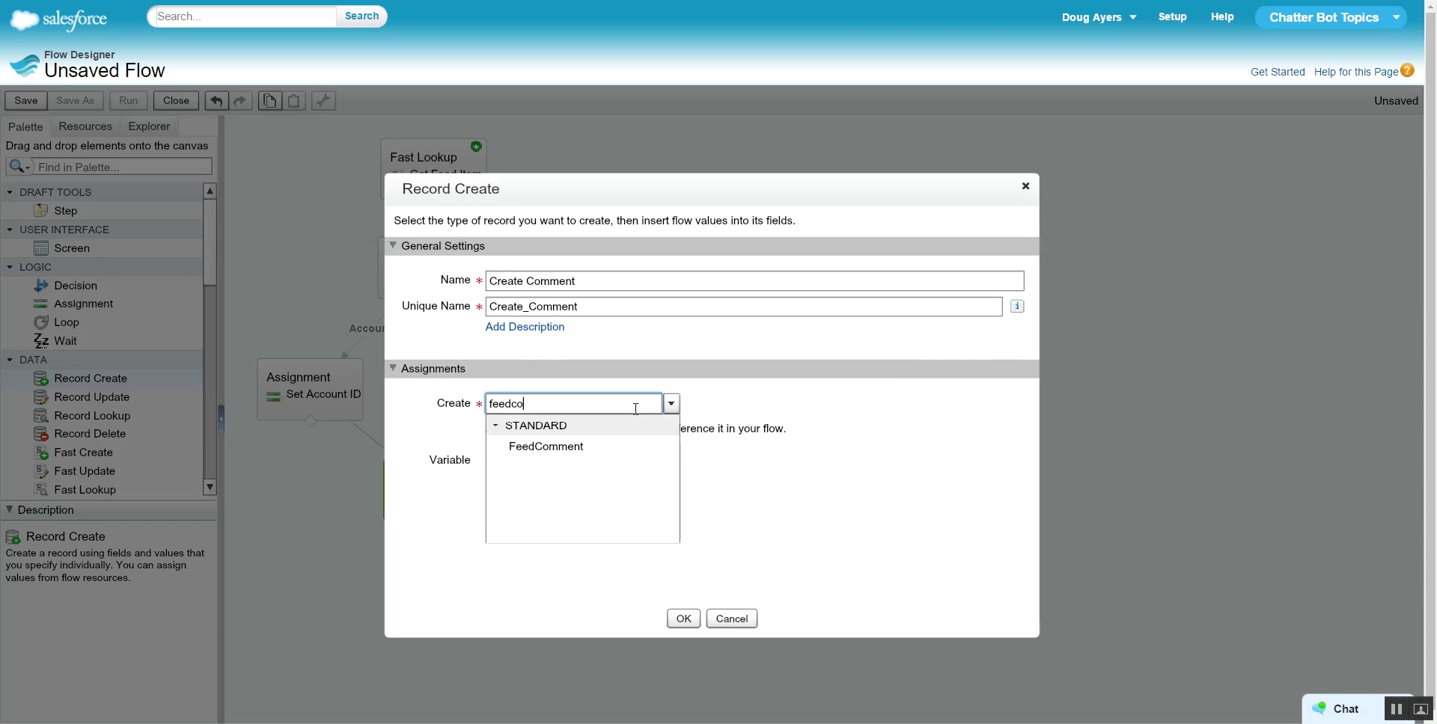
text(mment)
click(567, 448)
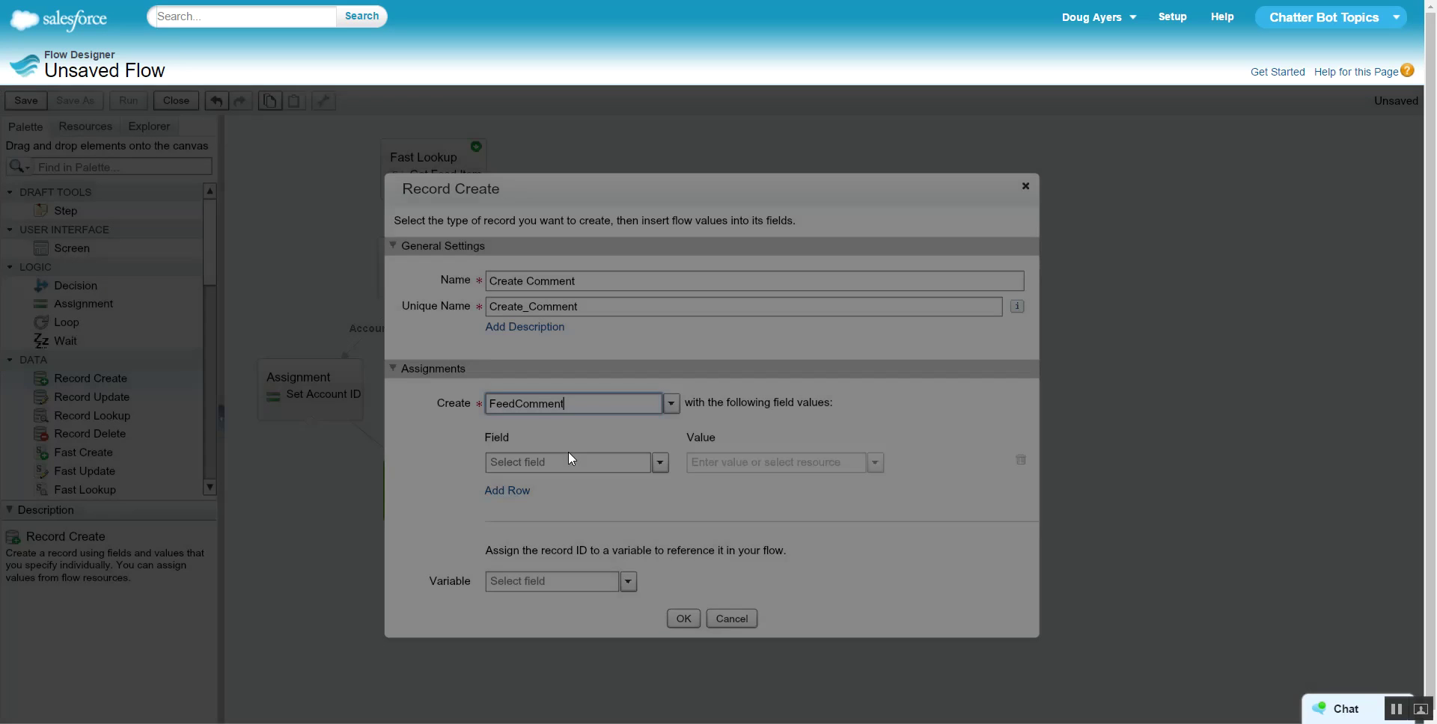
Set the comment's FeedItemId field to {!varFeedItemID}
click(542, 463)
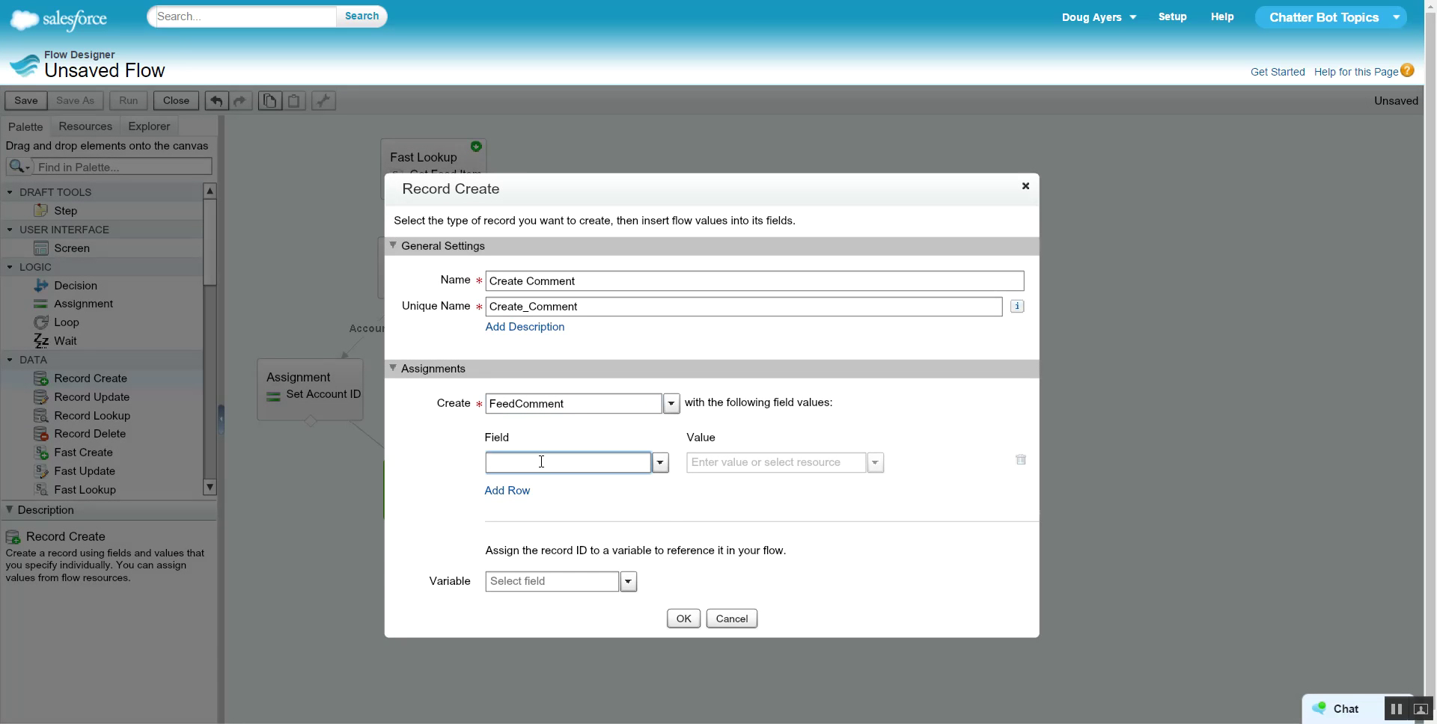
text(feeditem)
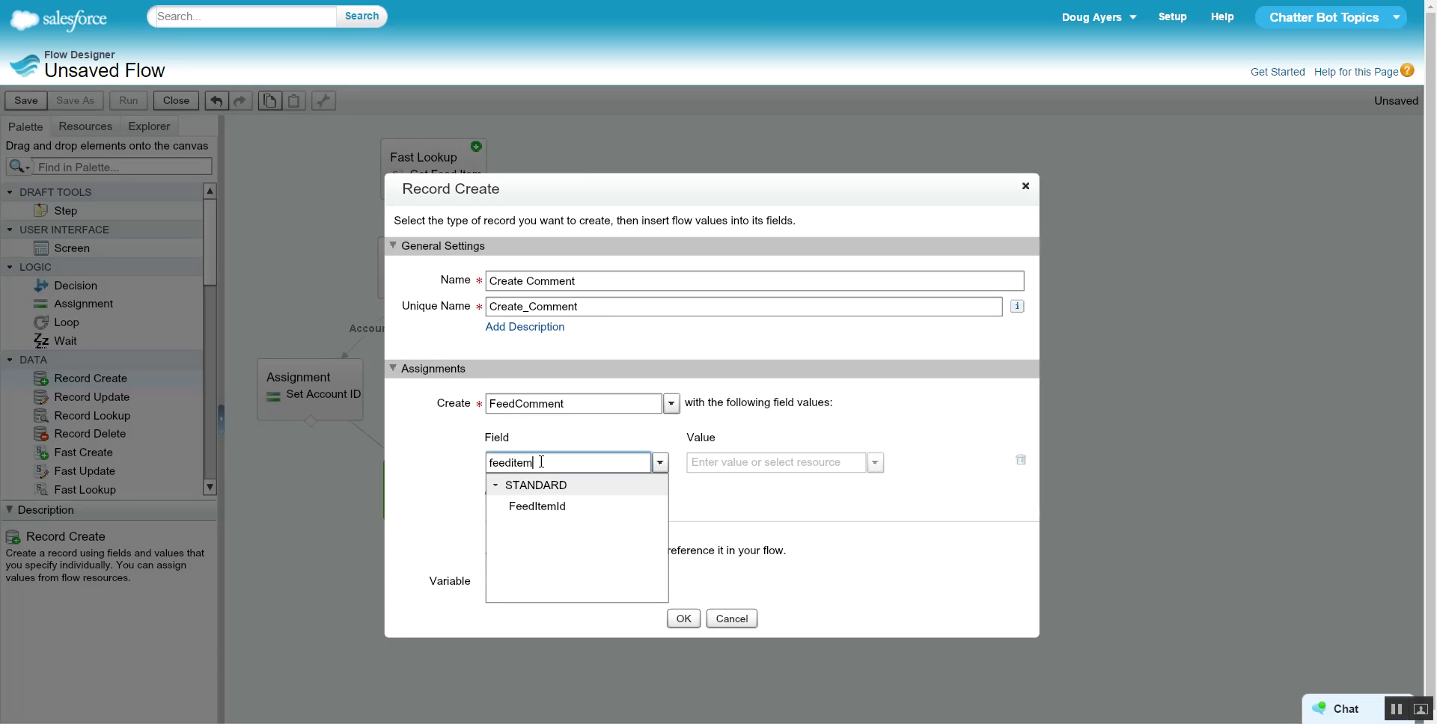
click(536, 506)
click(736, 465)
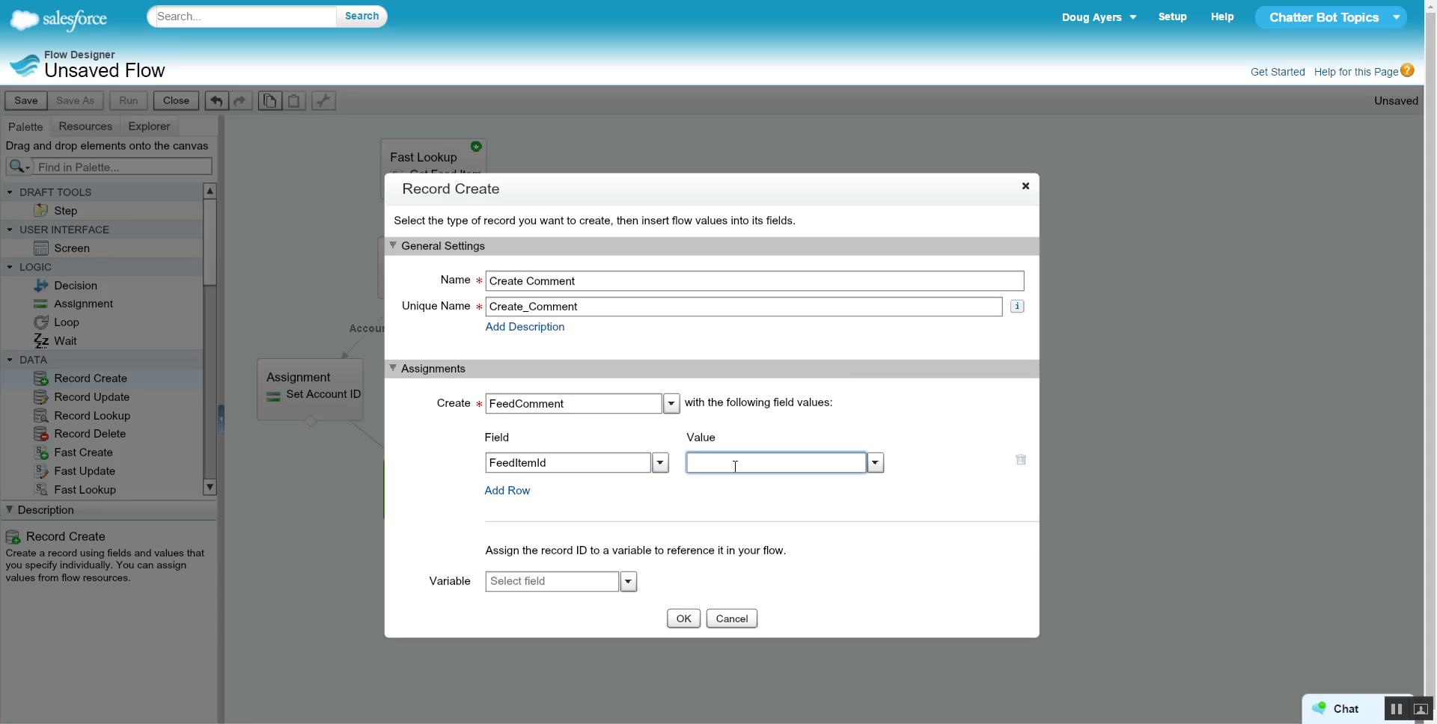
text(feeditem)
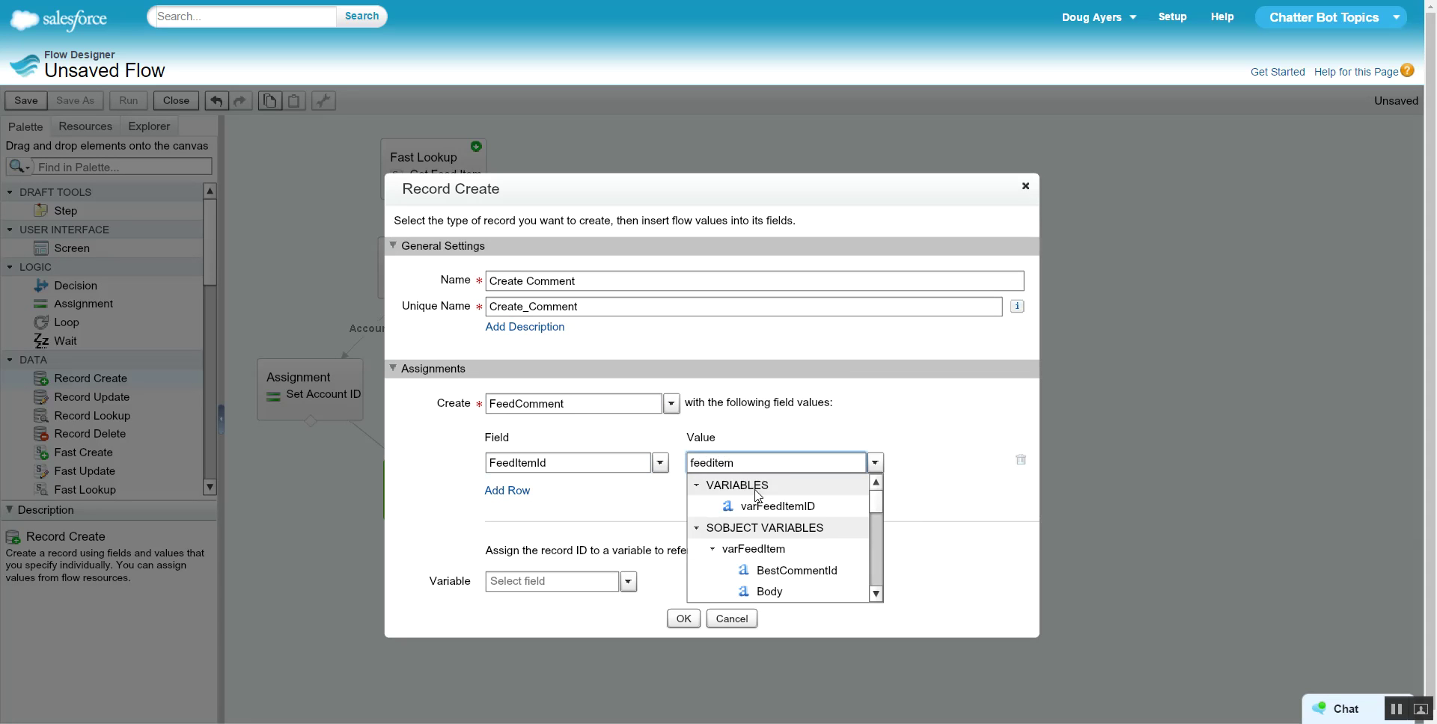
click(756, 506)
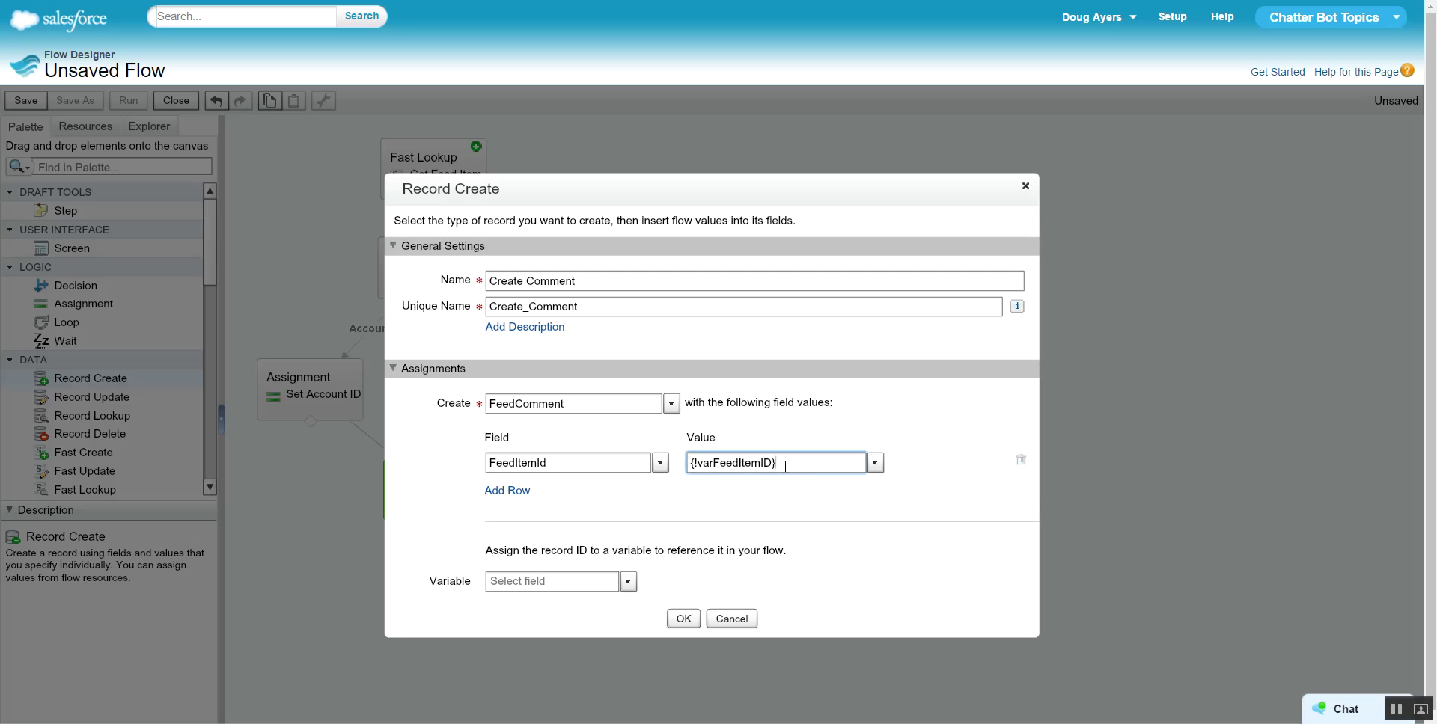
Add a second field row to the comment record and assign it to the CommentBody field
click(519, 493)
click(578, 468)
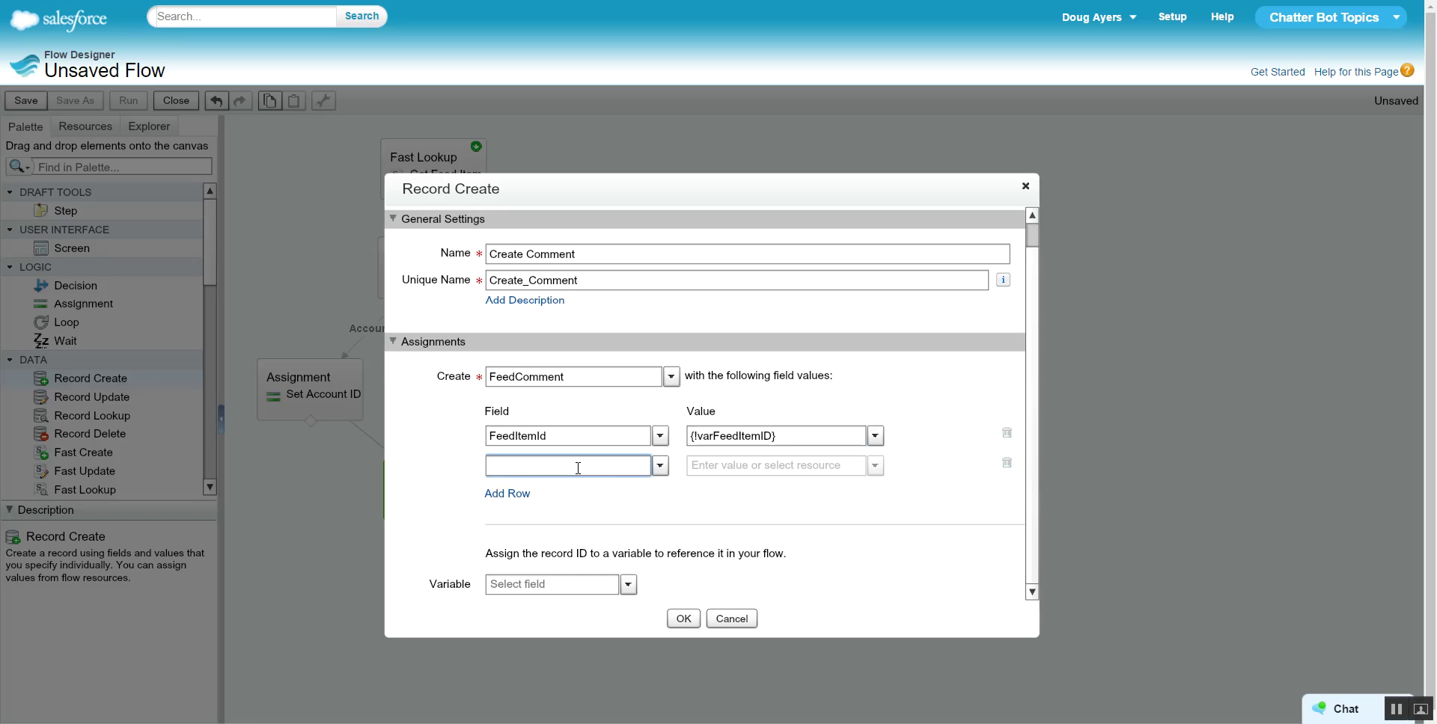
click(659, 465)
click(593, 488)
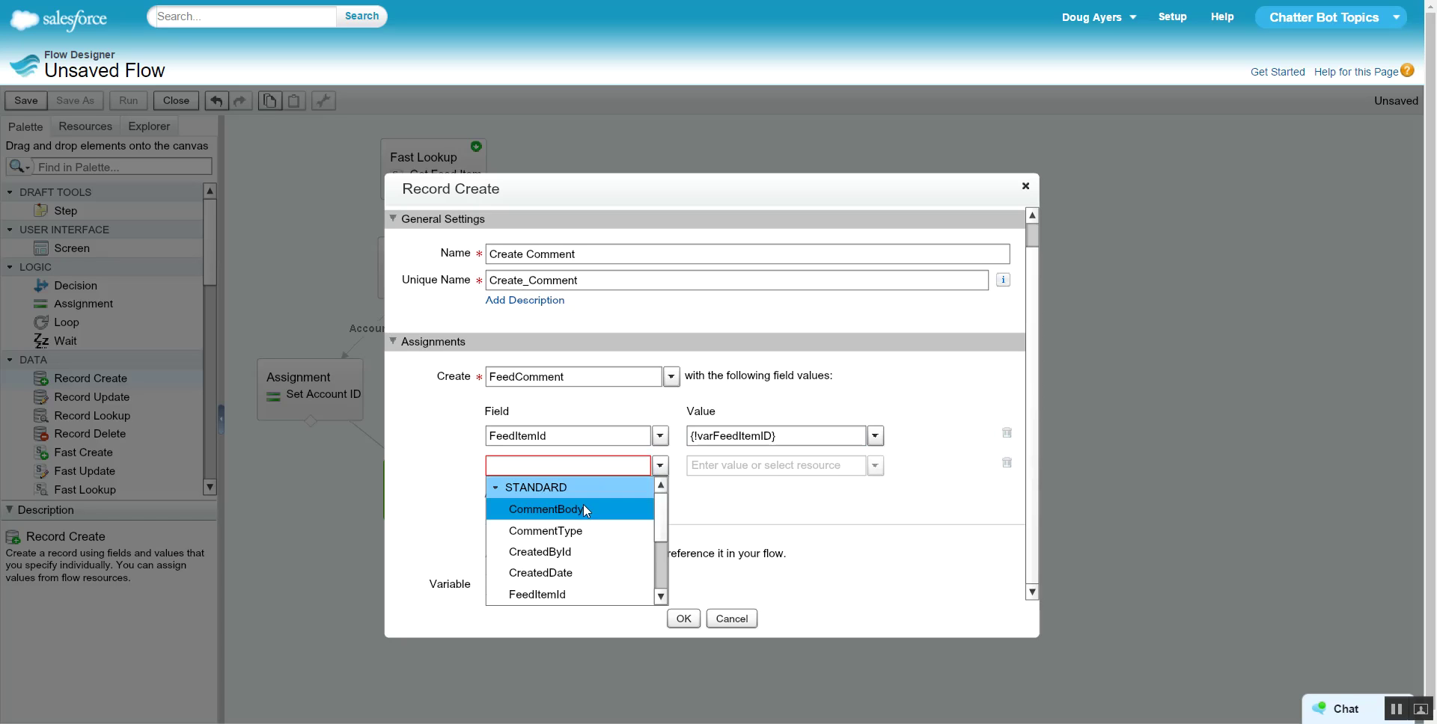
click(591, 511)
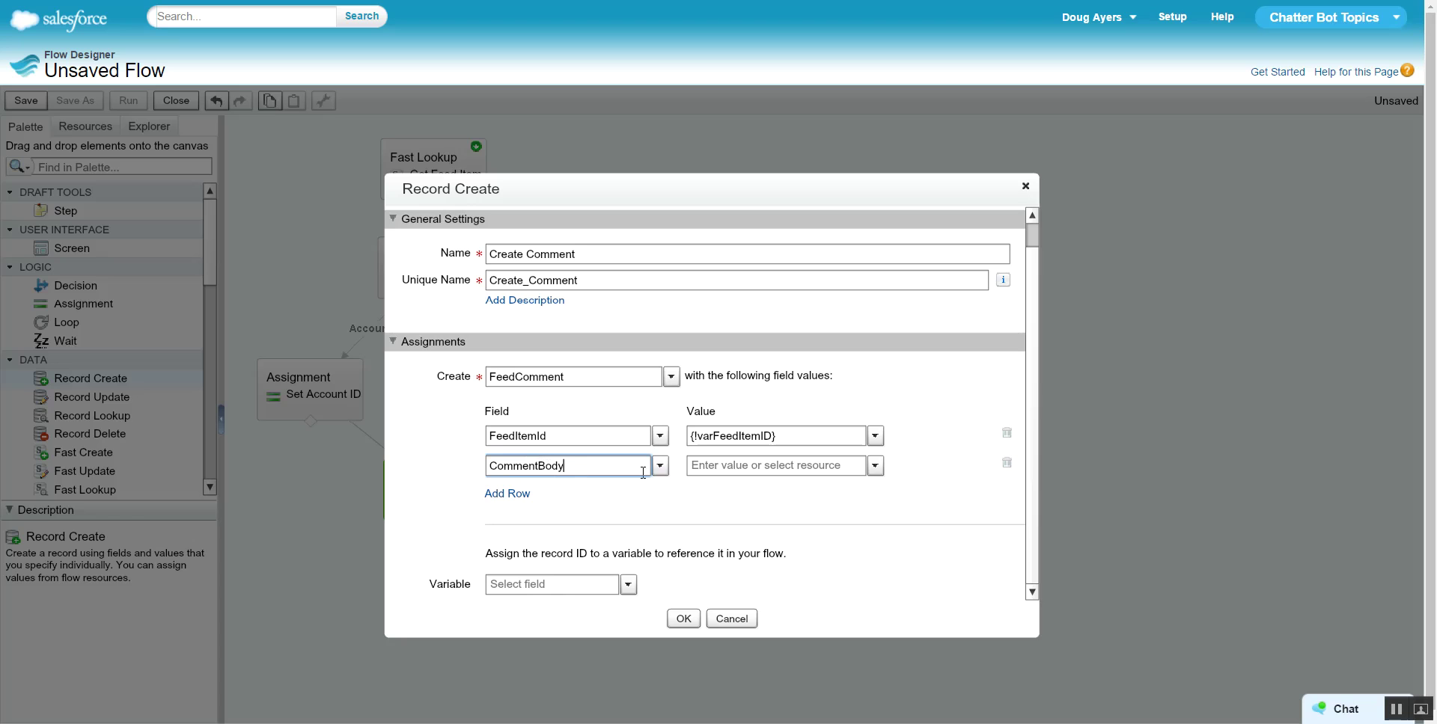
Create a new text template named CommentText as the value for CommentBody
click(875, 467)
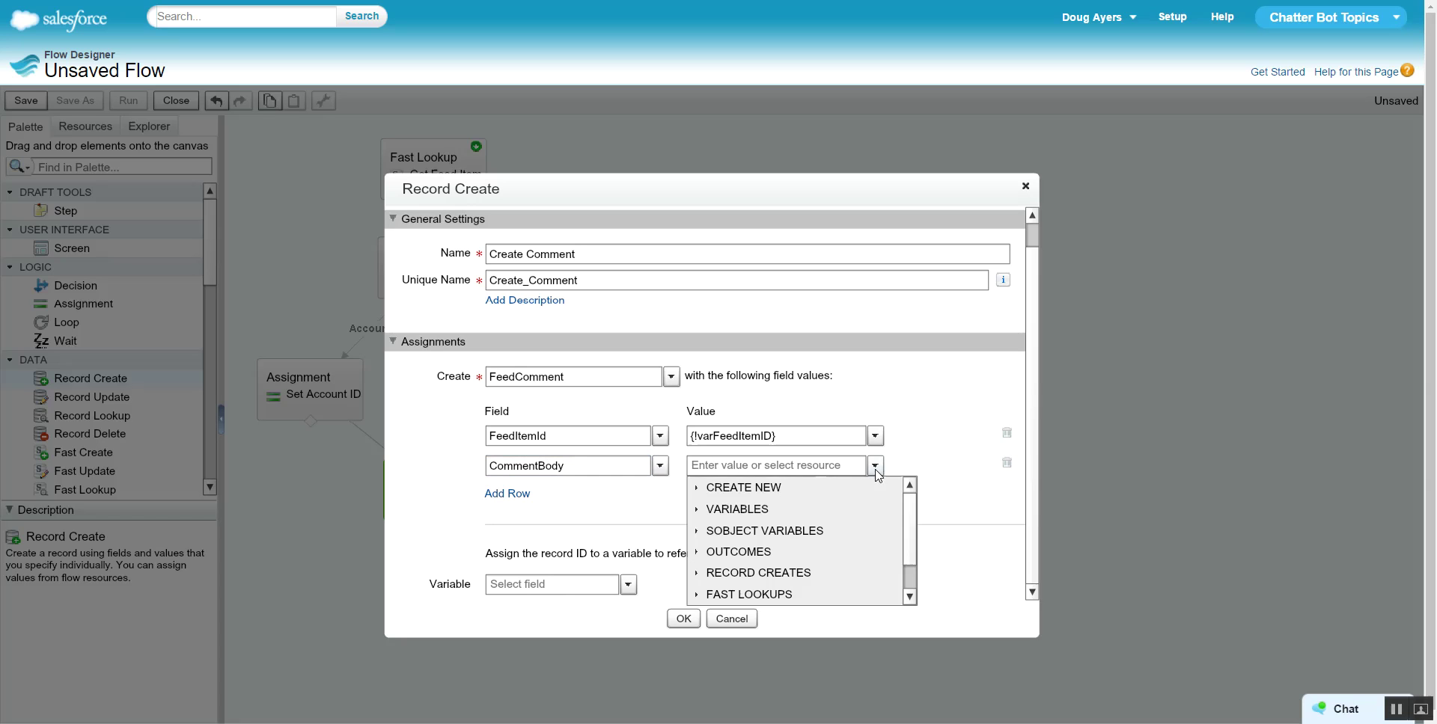
click(773, 490)
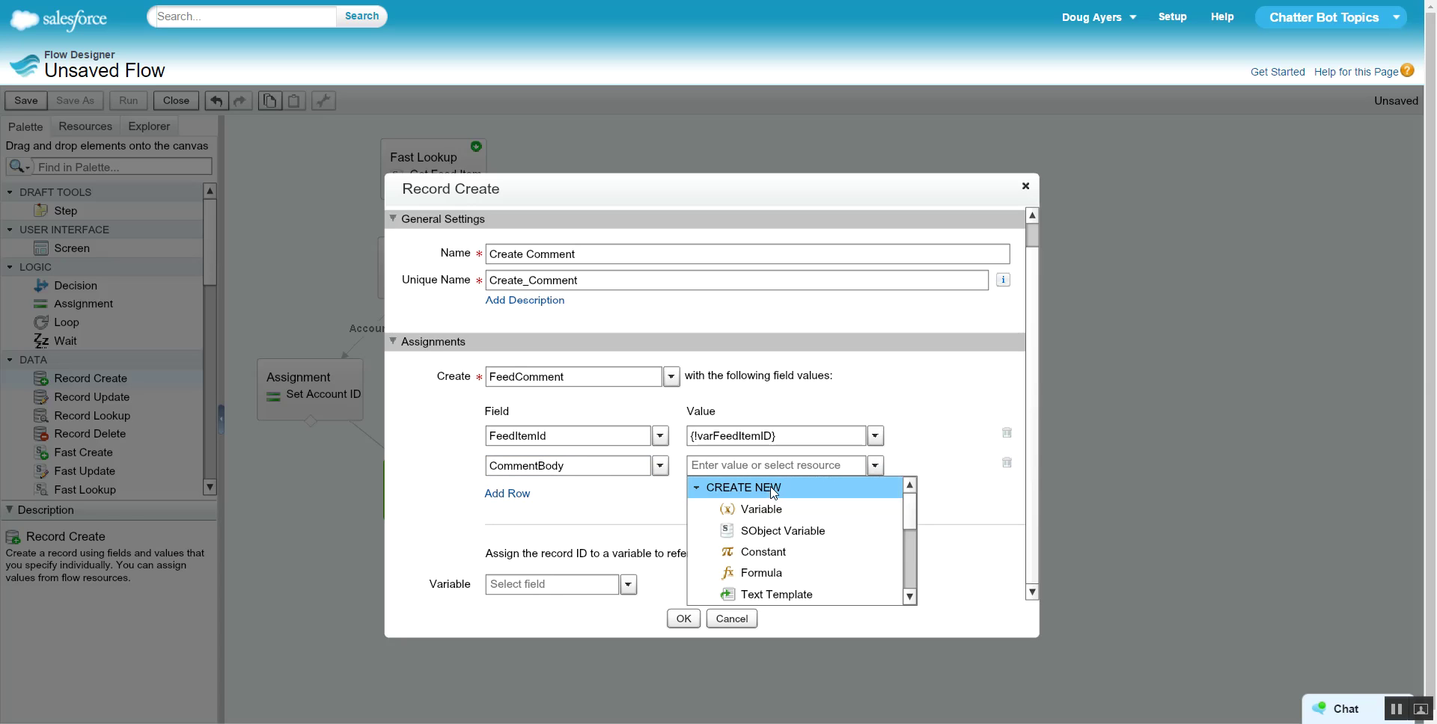
click(813, 596)
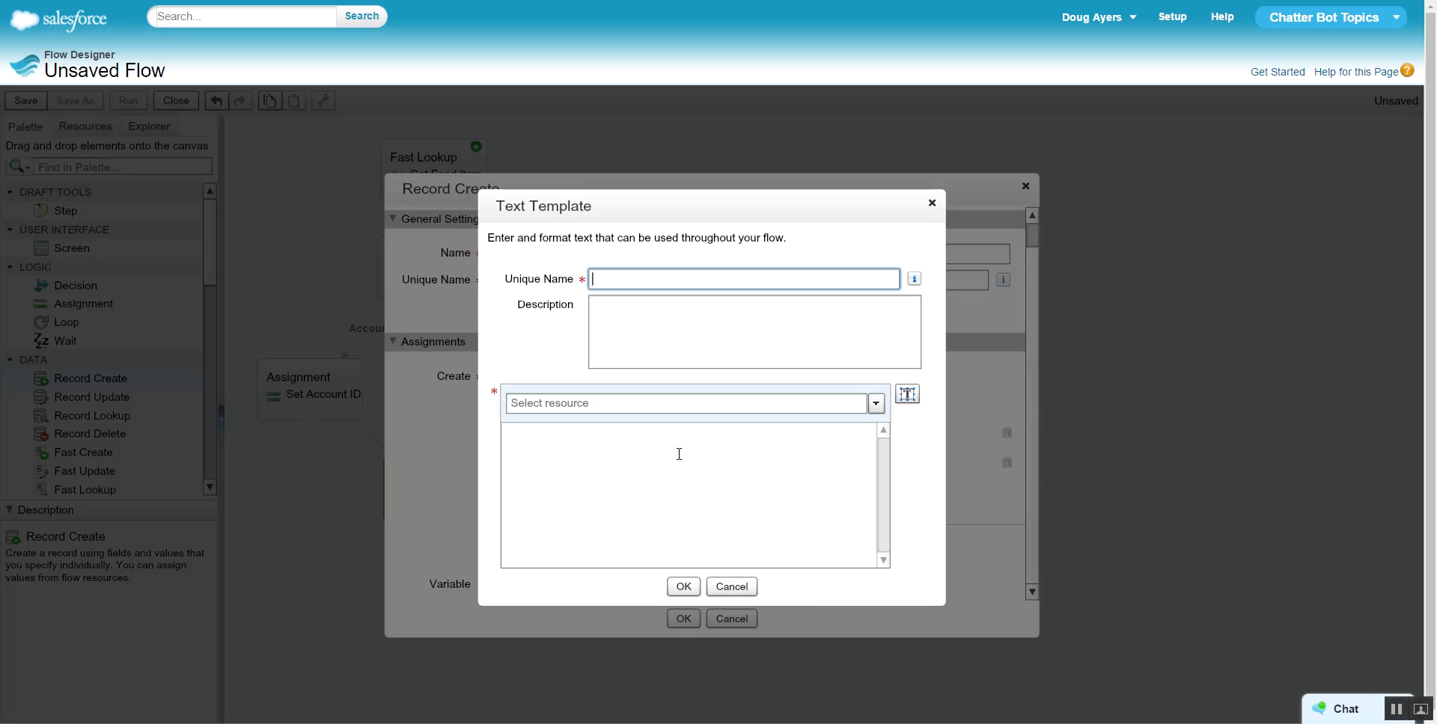
text(CommentText)
Write the template body as "[ChatterBot] Your new case has been created. The link is" followed by the org's https my.salesforce.com address and a slash
click(598, 479)
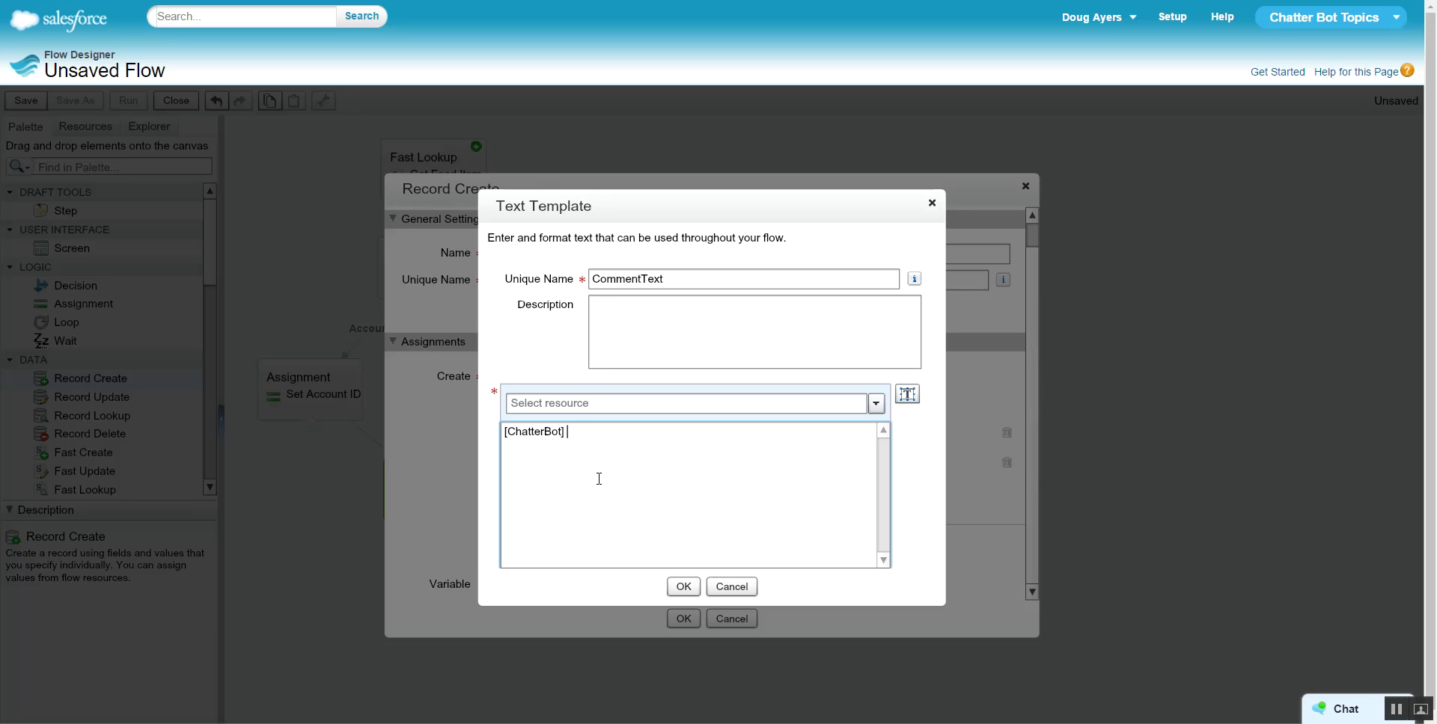
text(Your new case has been creat)
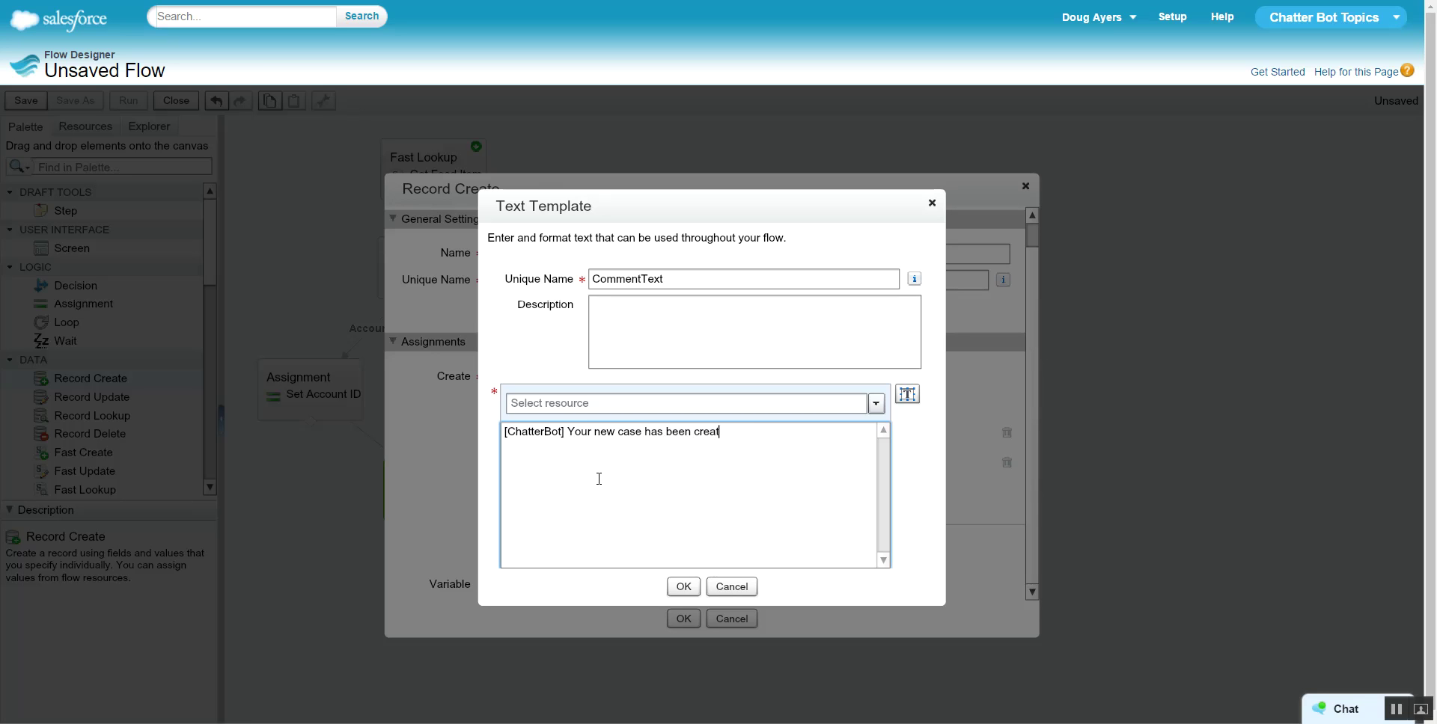
text(ed. The link is https://douglascayers-dev-de)
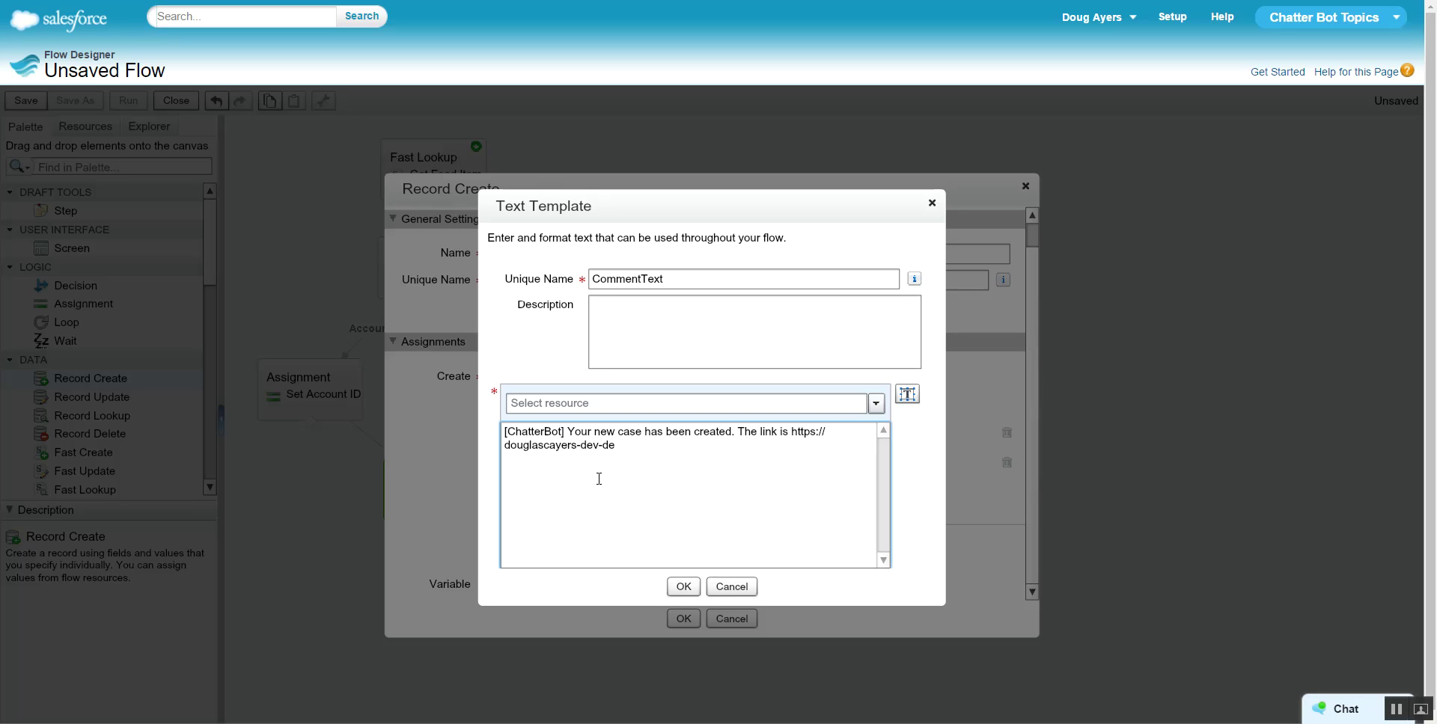
key(BackSpace)
key(BackSpace)
key(BackSpace)
text(ed.my.salesforce.com)
Append the {!varCaseID} variable to the end of the link and accept the CommentText template
click(743, 410)
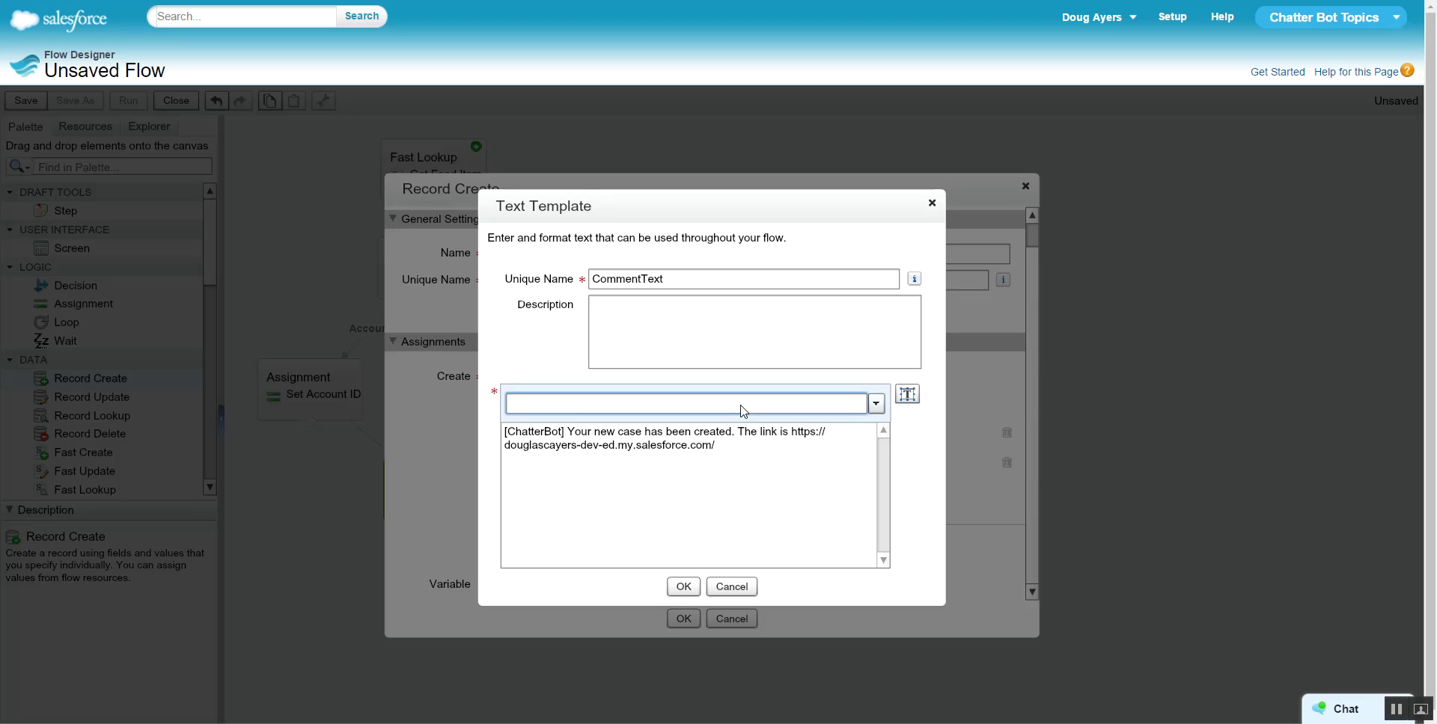
text(varca)
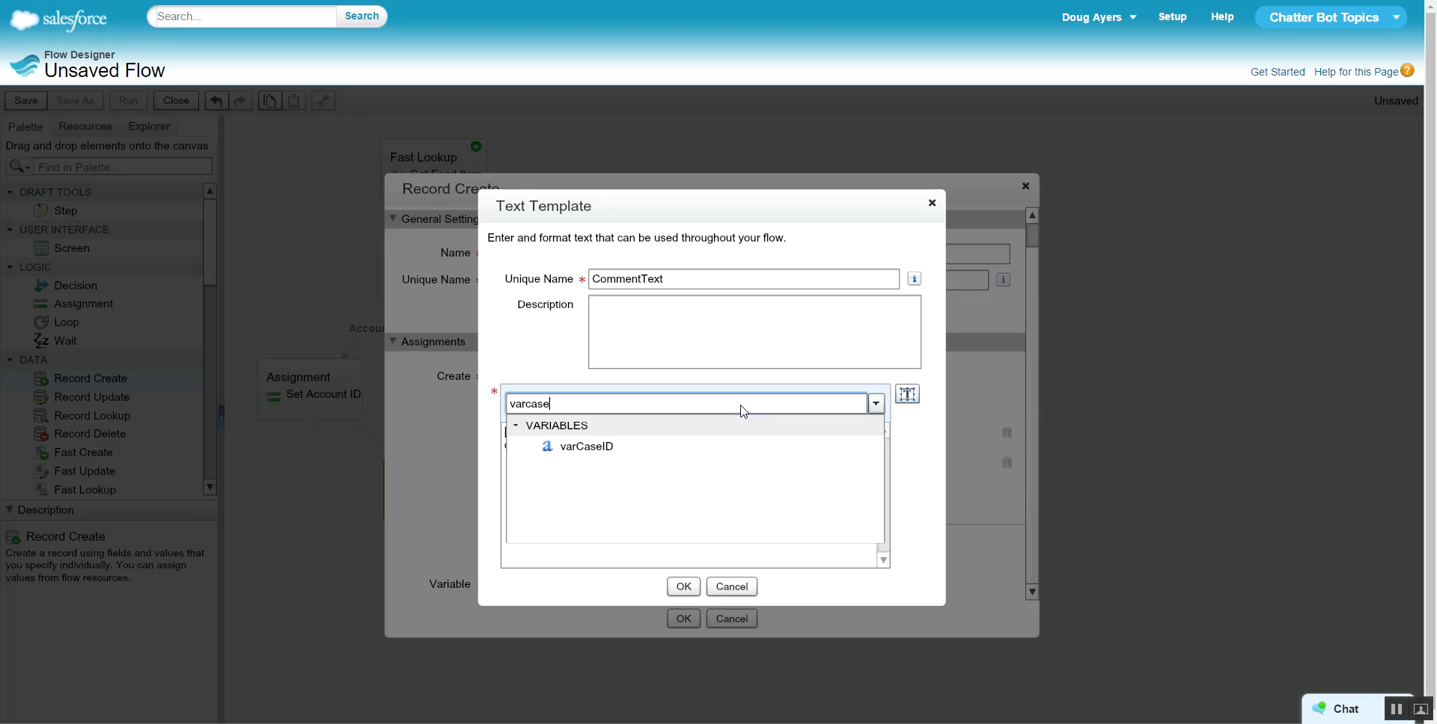
text(se)
click(635, 445)
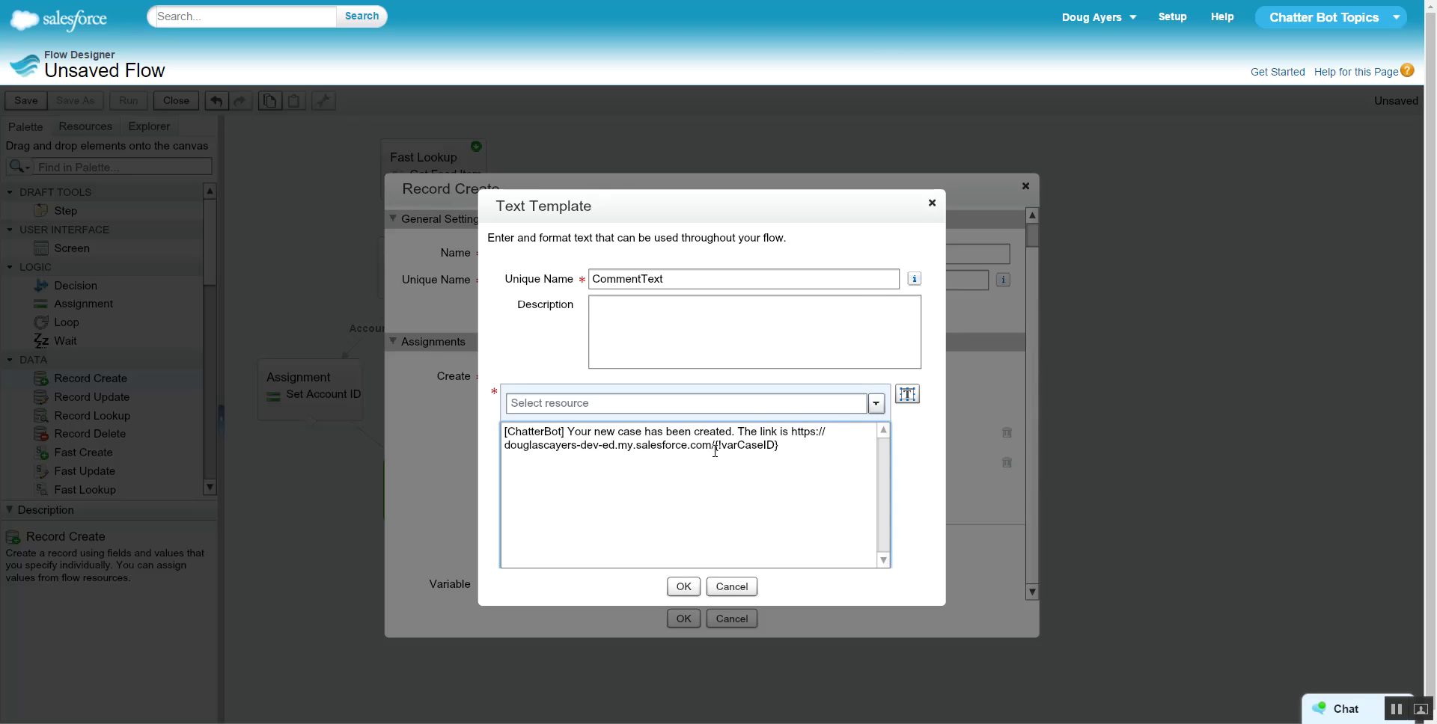
drag(776, 447, 798, 445)
click(798, 448)
click(683, 587)
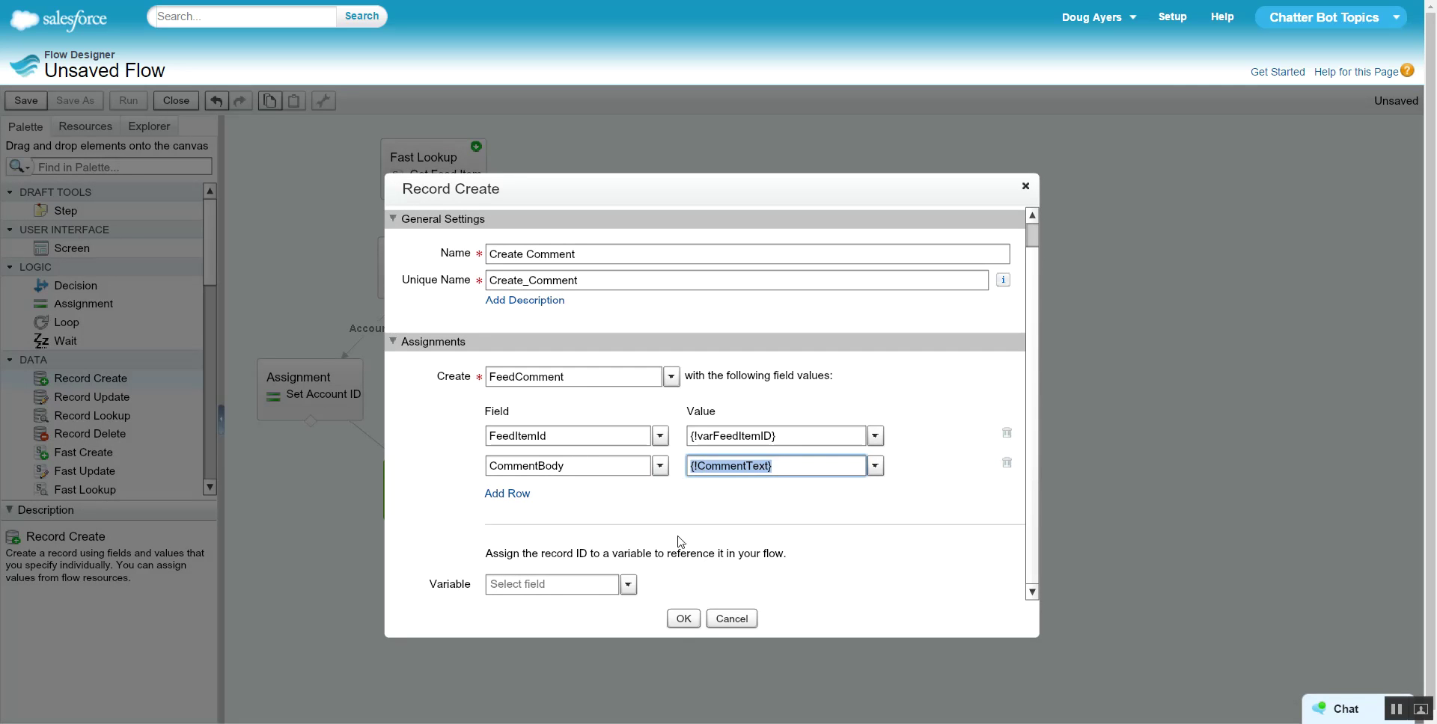
Accept the Create Comment element and connect Create Case to it
click(683, 620)
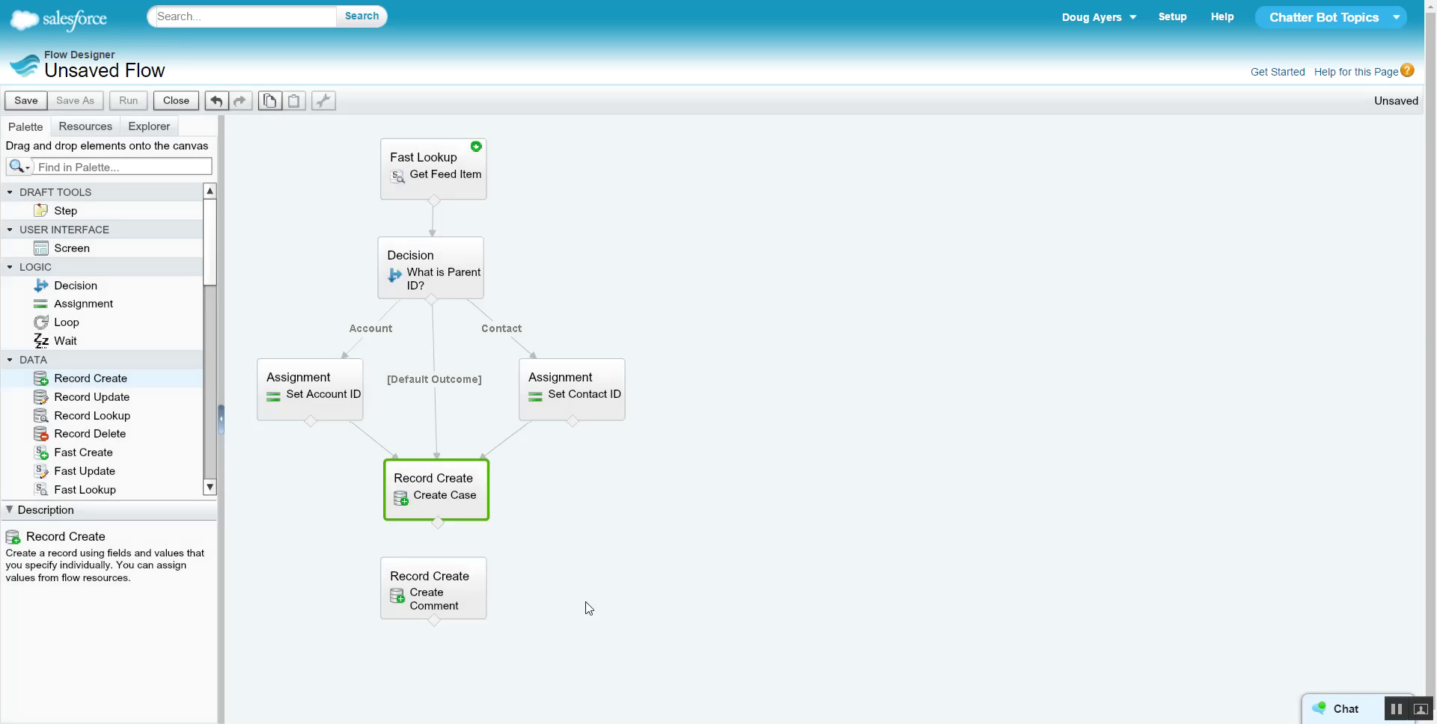
drag(438, 522, 440, 581)
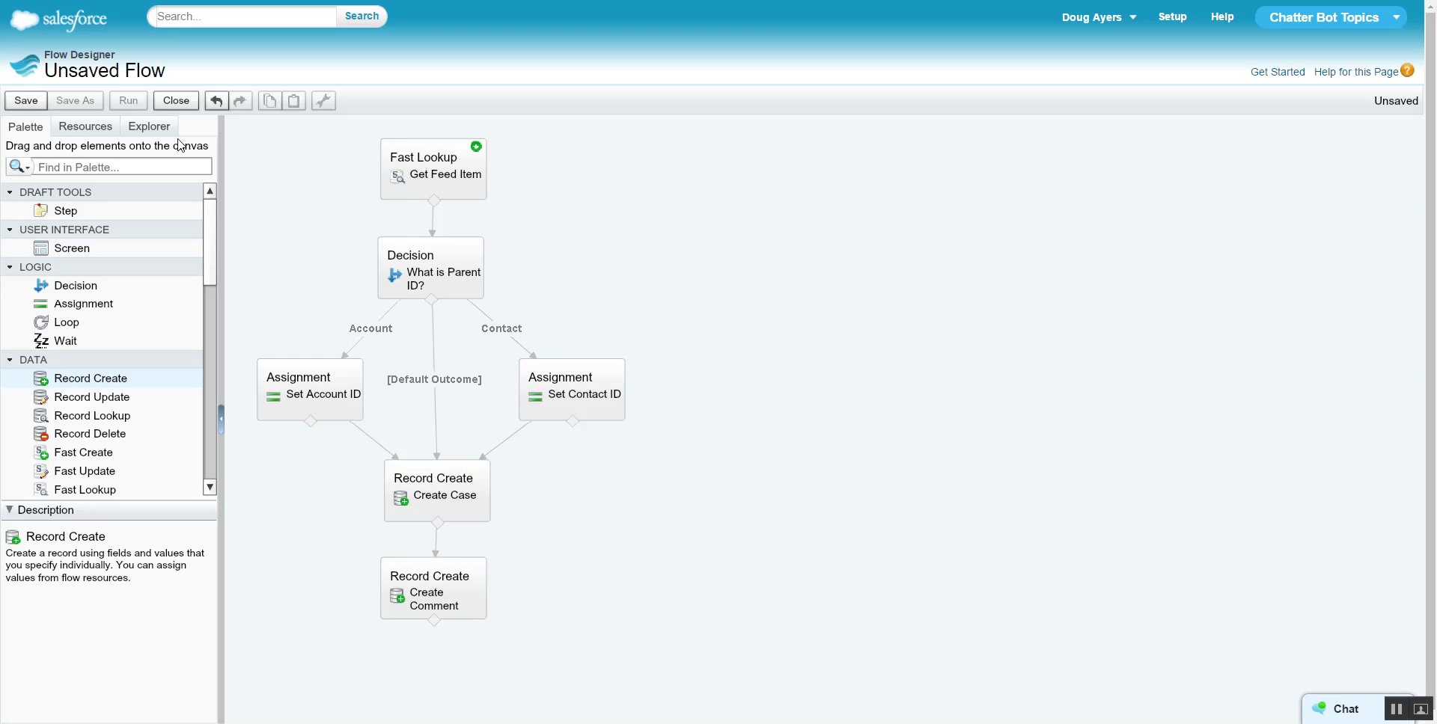
Save the flow with the name Create Case and Comment Flow
click(25, 101)
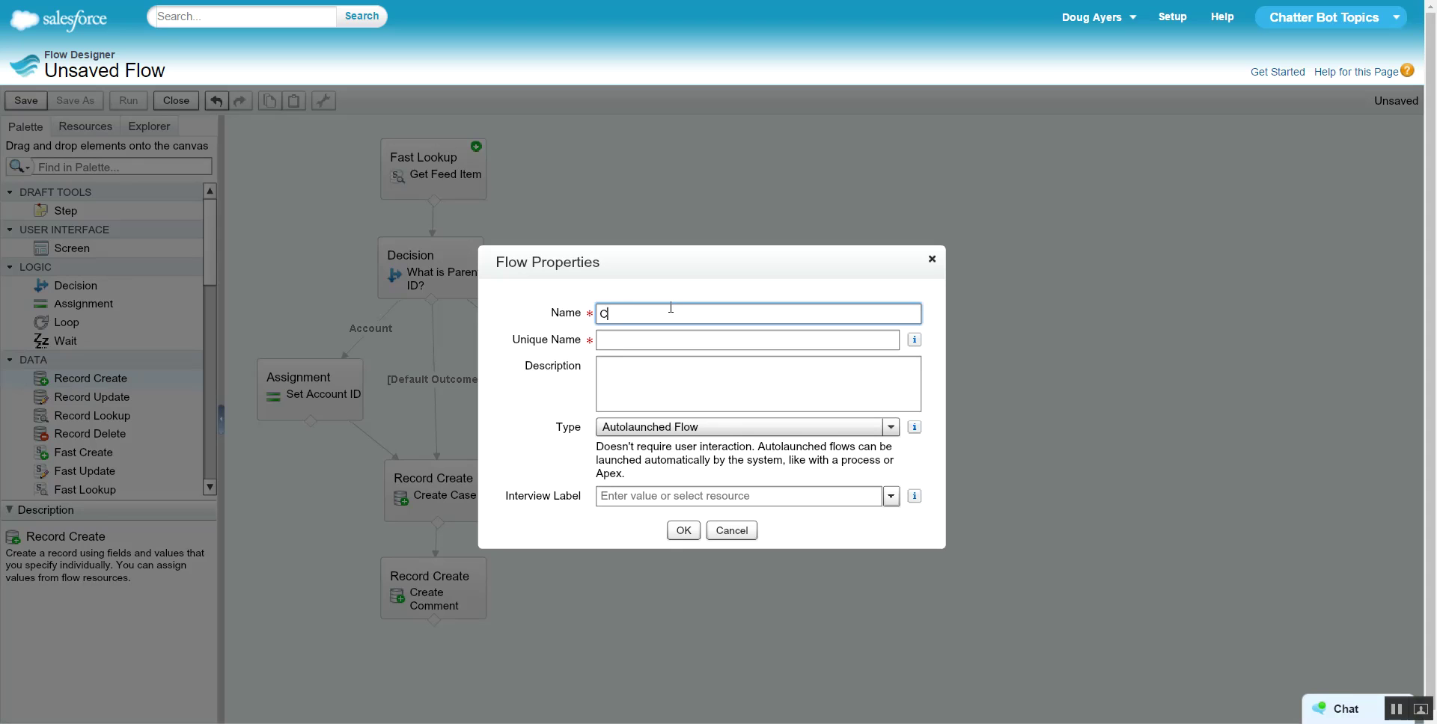
text(Create Case and Comment Flow)
click(685, 363)
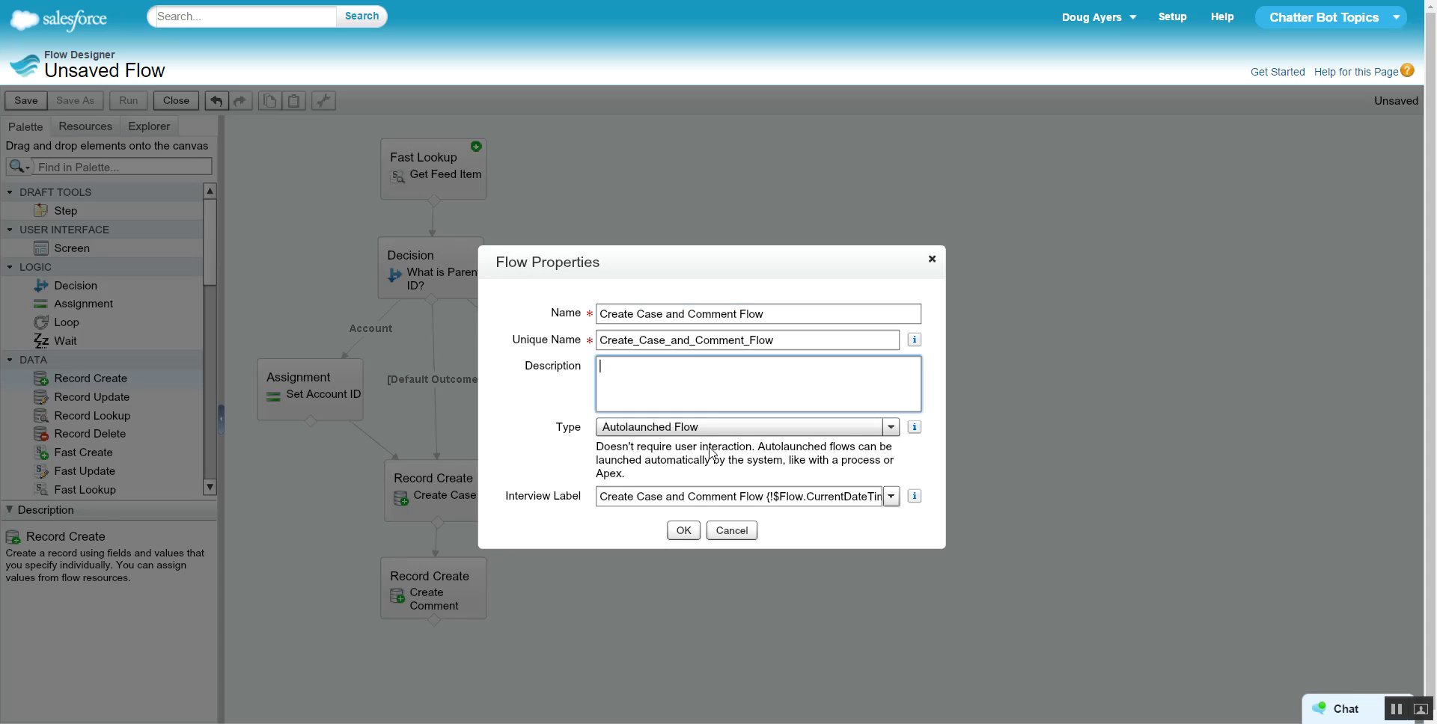
click(684, 531)
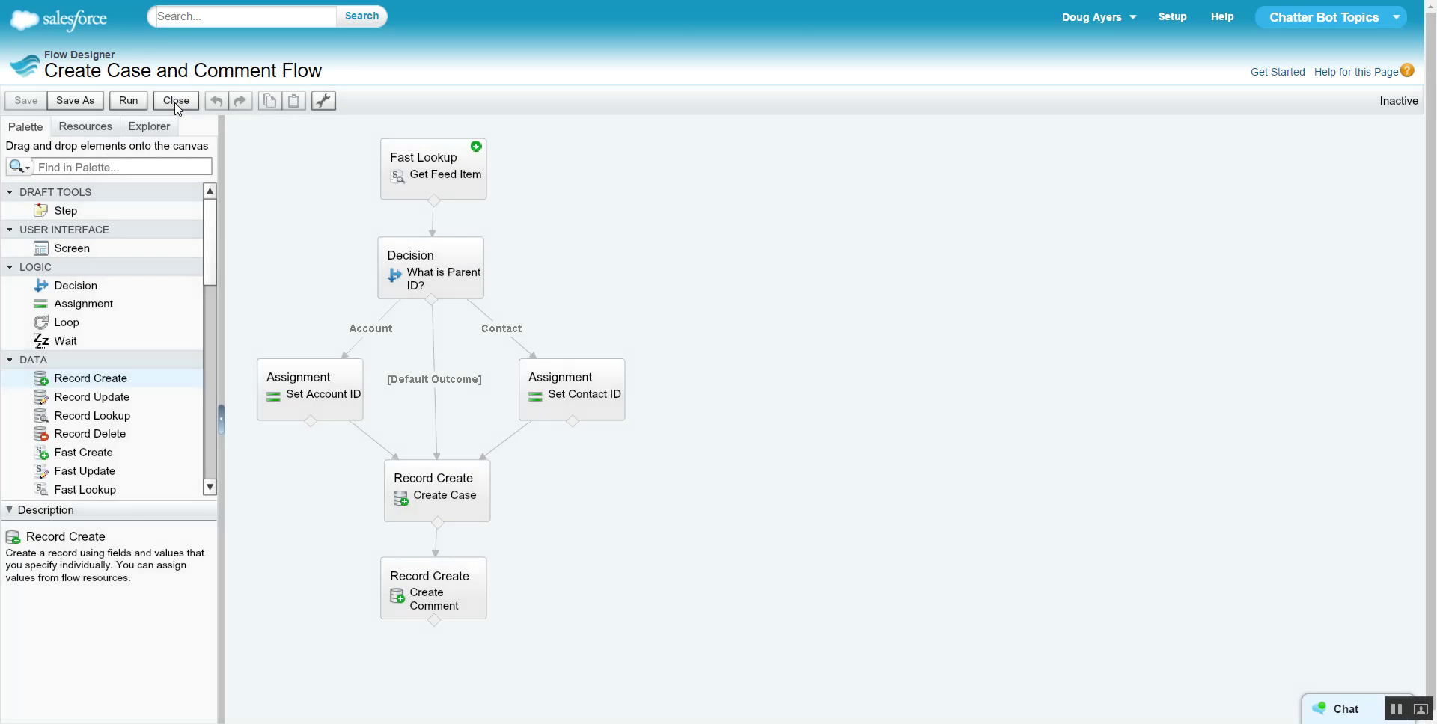
Close the flow designer and activate version 1 of Create Case and Comment Flow
click(176, 102)
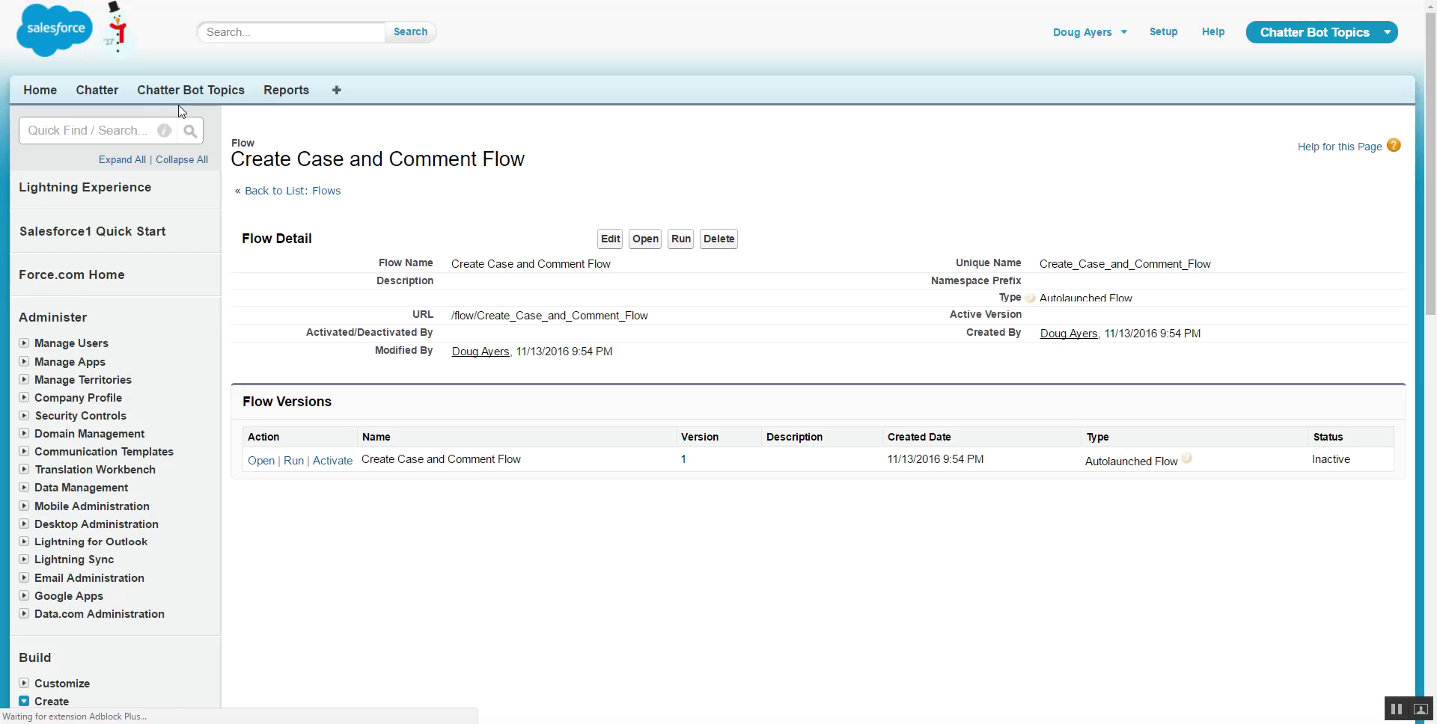
click(332, 461)
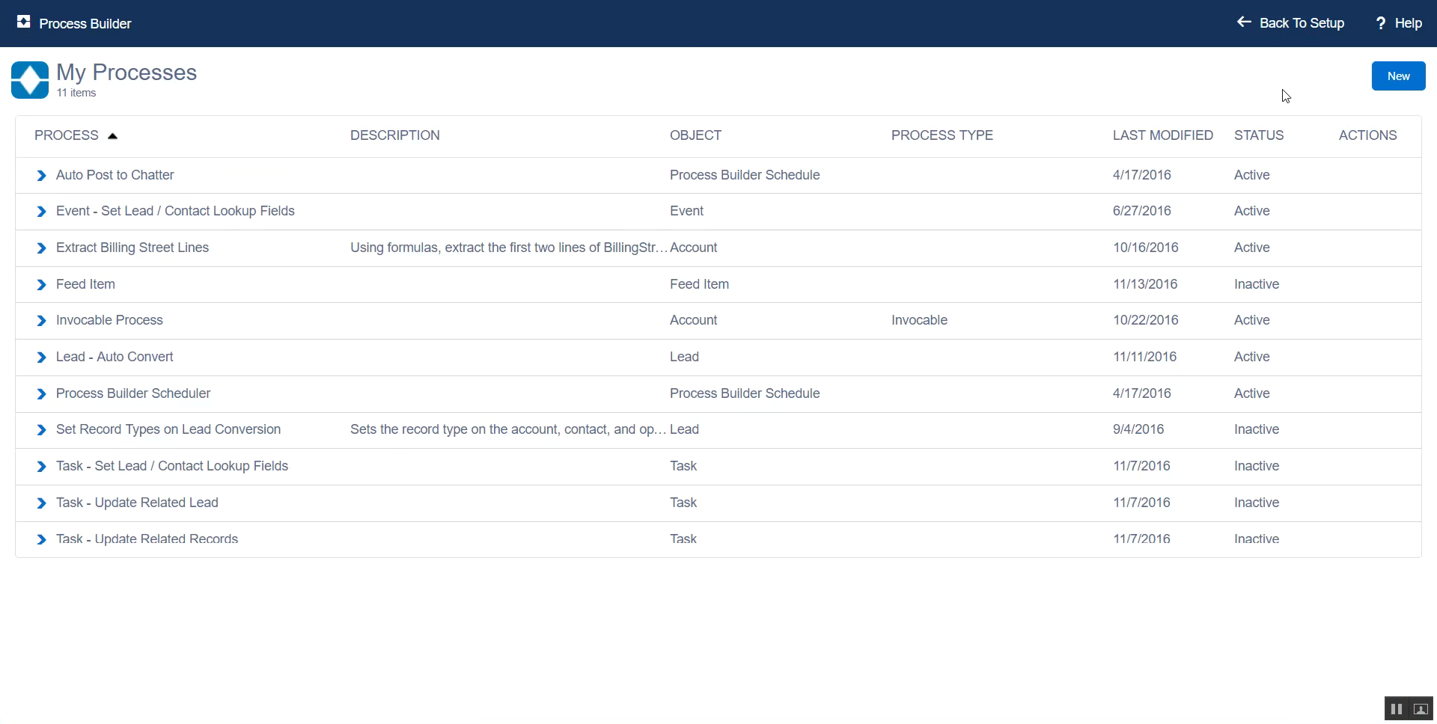
Create a new process named Chatter Bot Topic Assignment in Process Builder that starts when a record changes
click(1385, 85)
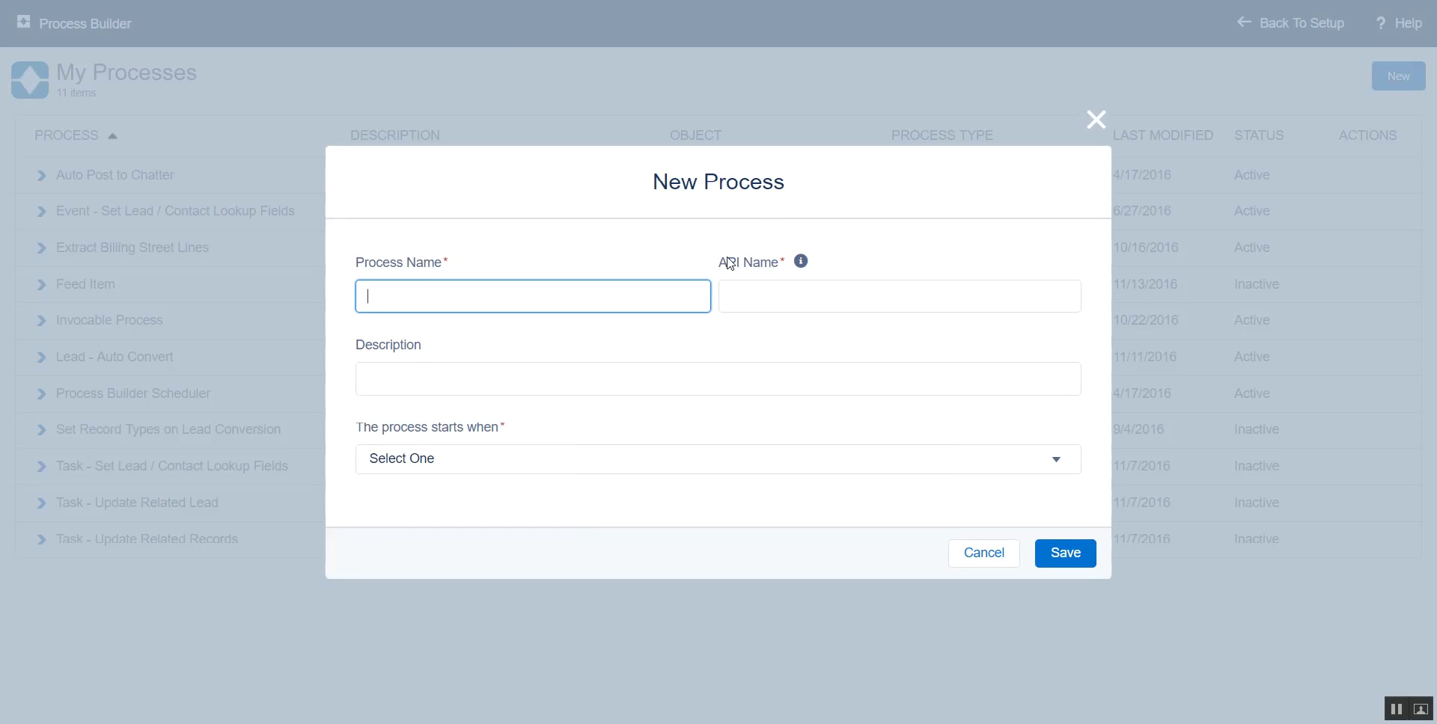
text(Chatter Bot Topic Assignment)
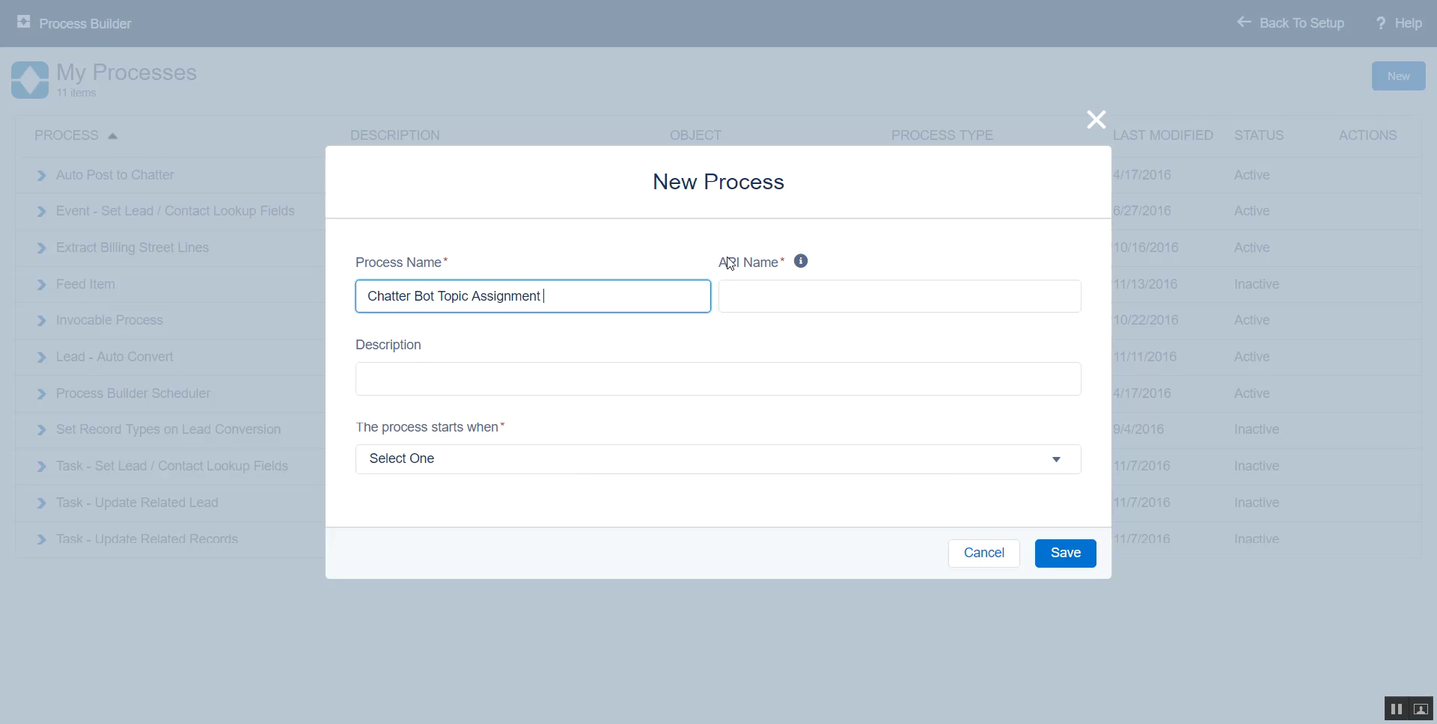
click(589, 379)
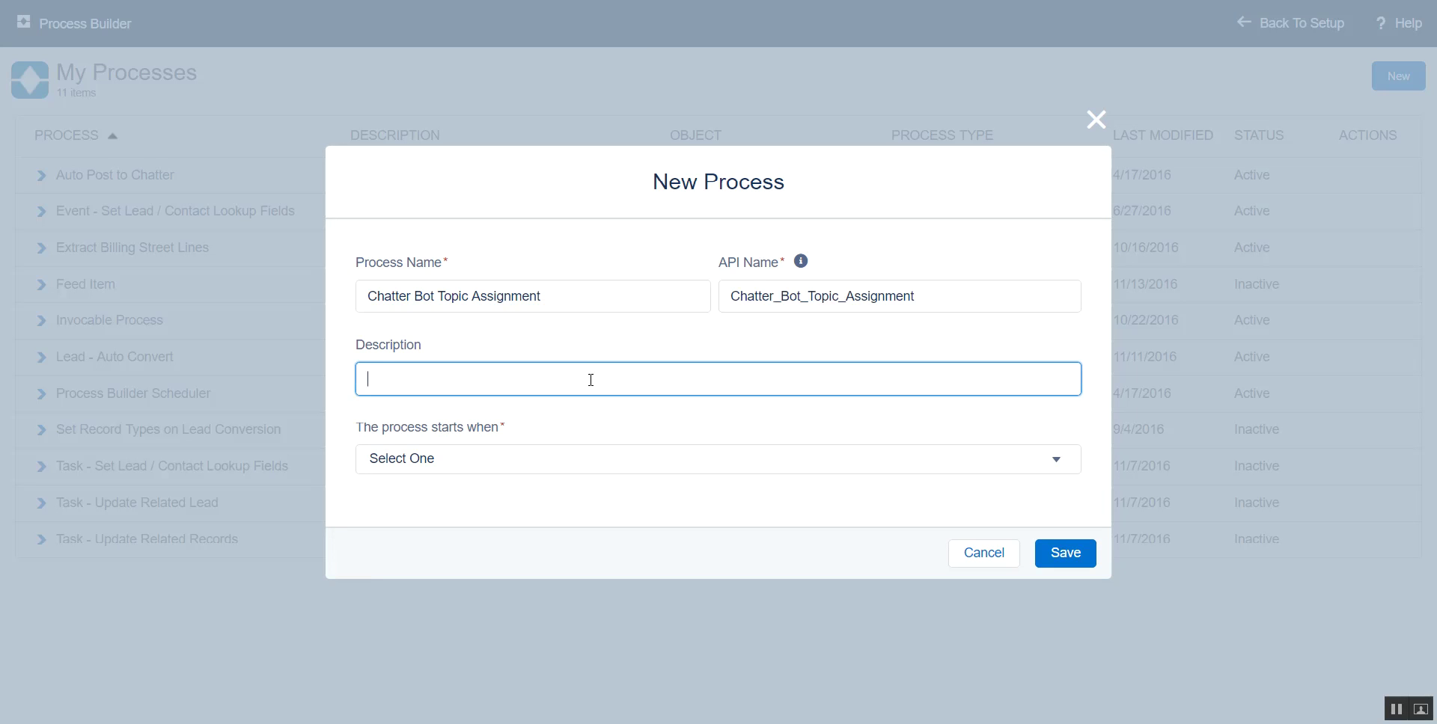
click(474, 469)
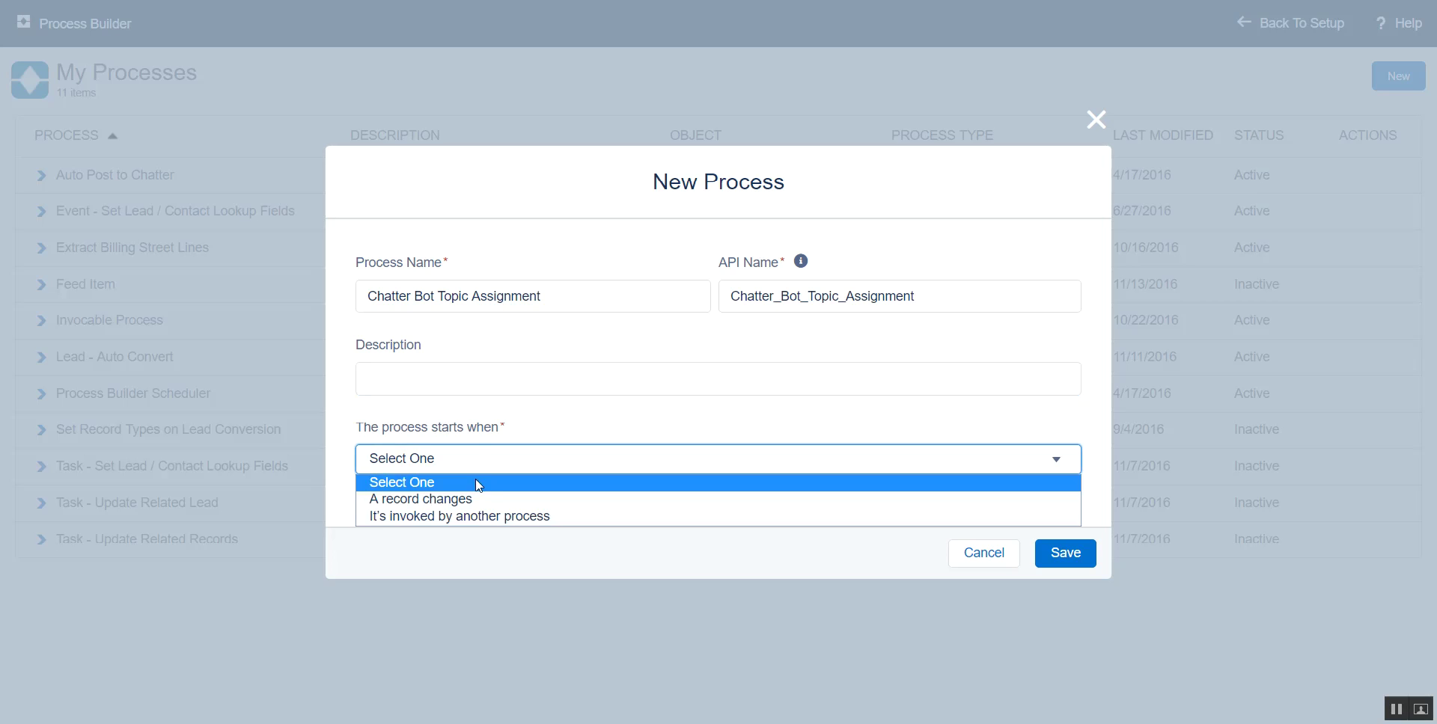
click(471, 499)
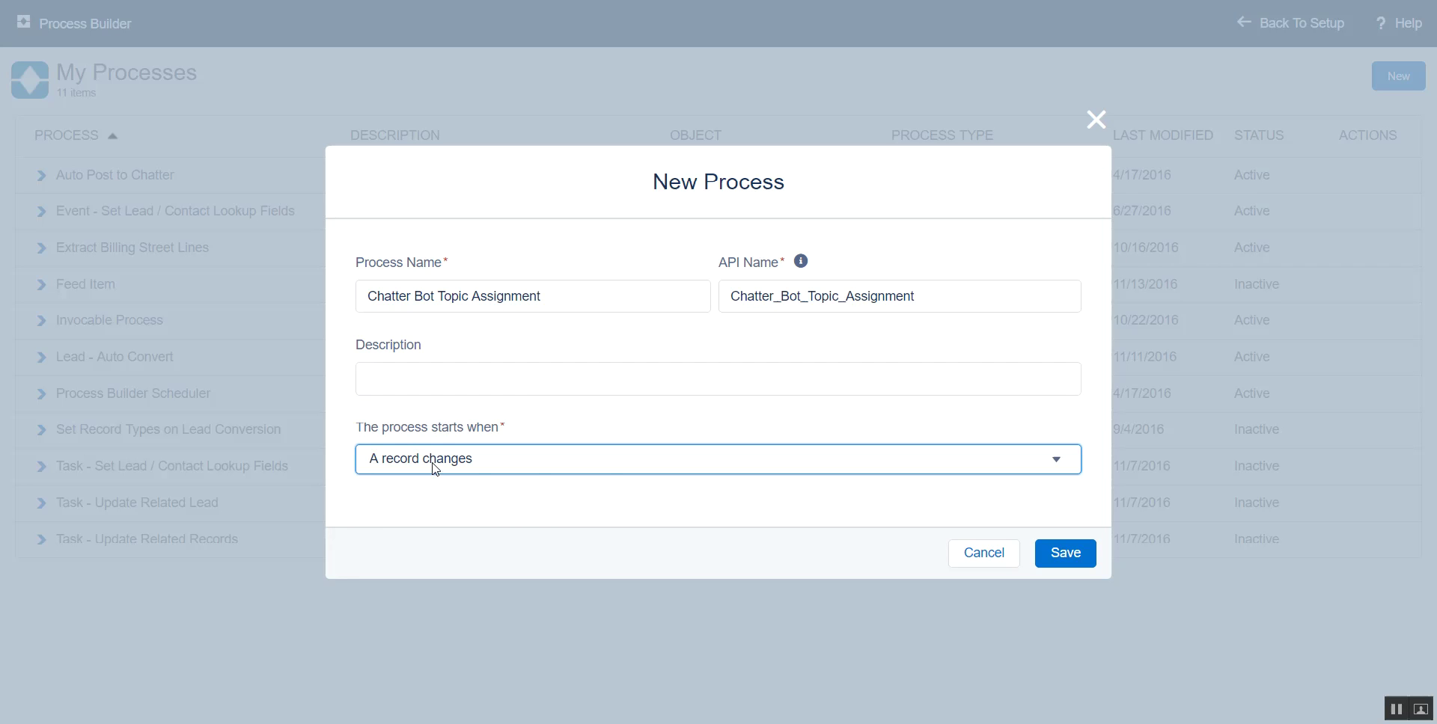
click(1066, 554)
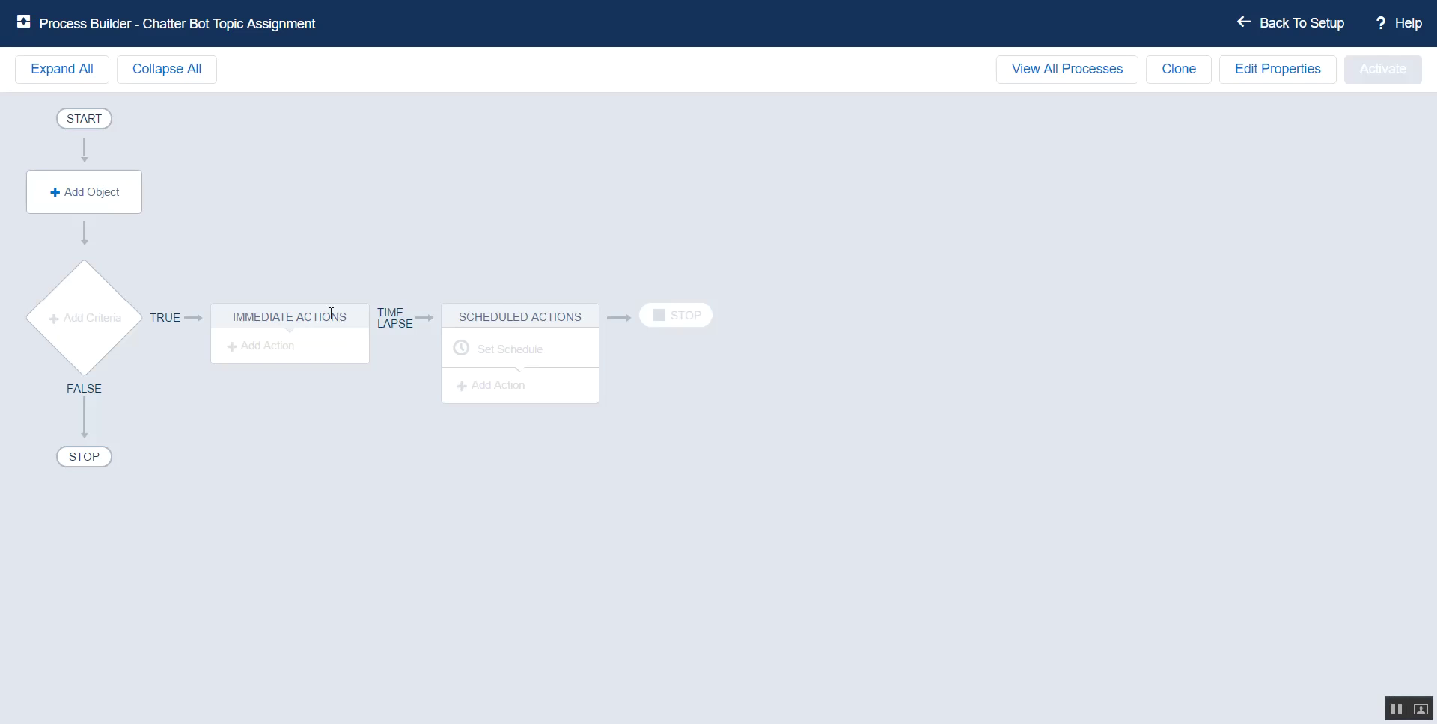
Set the process object to Chatter Bot Topic Assignment, starting only when a record is created
click(96, 201)
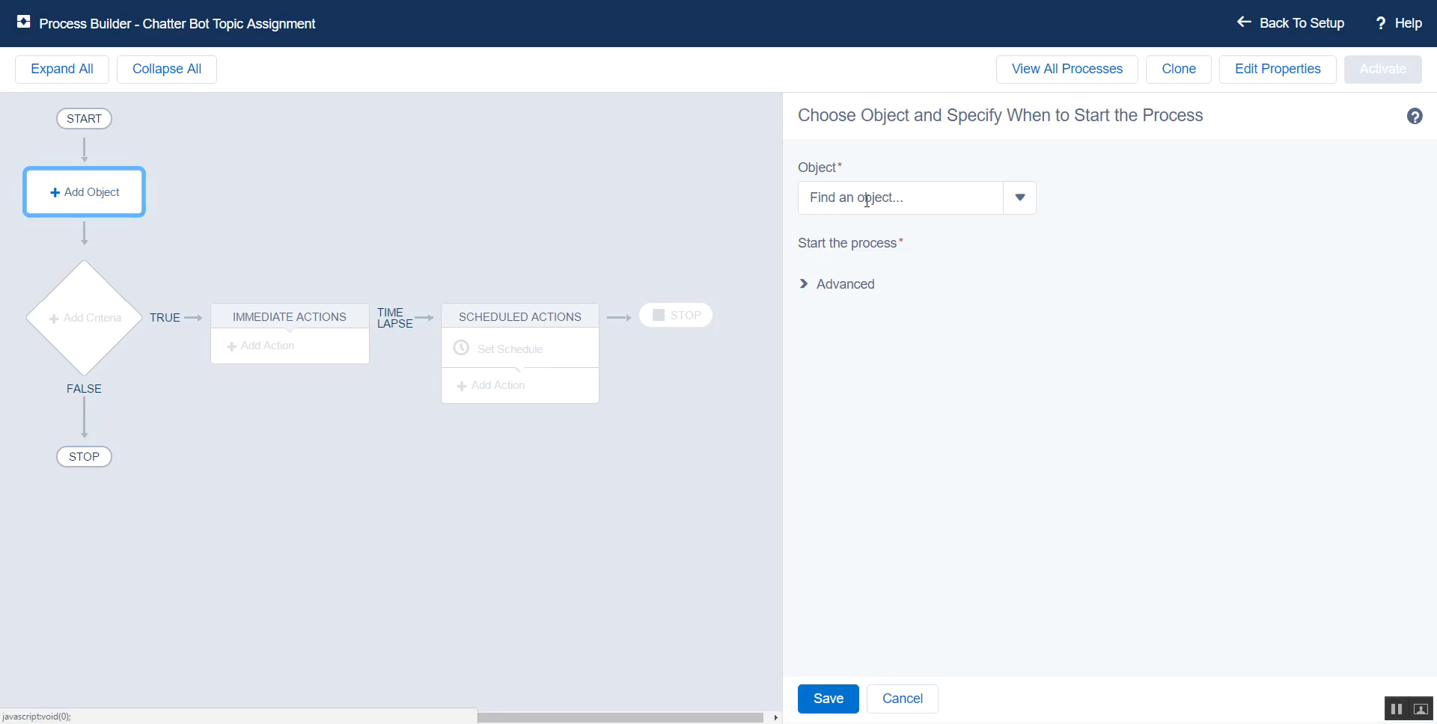
click(863, 199)
text(chatt)
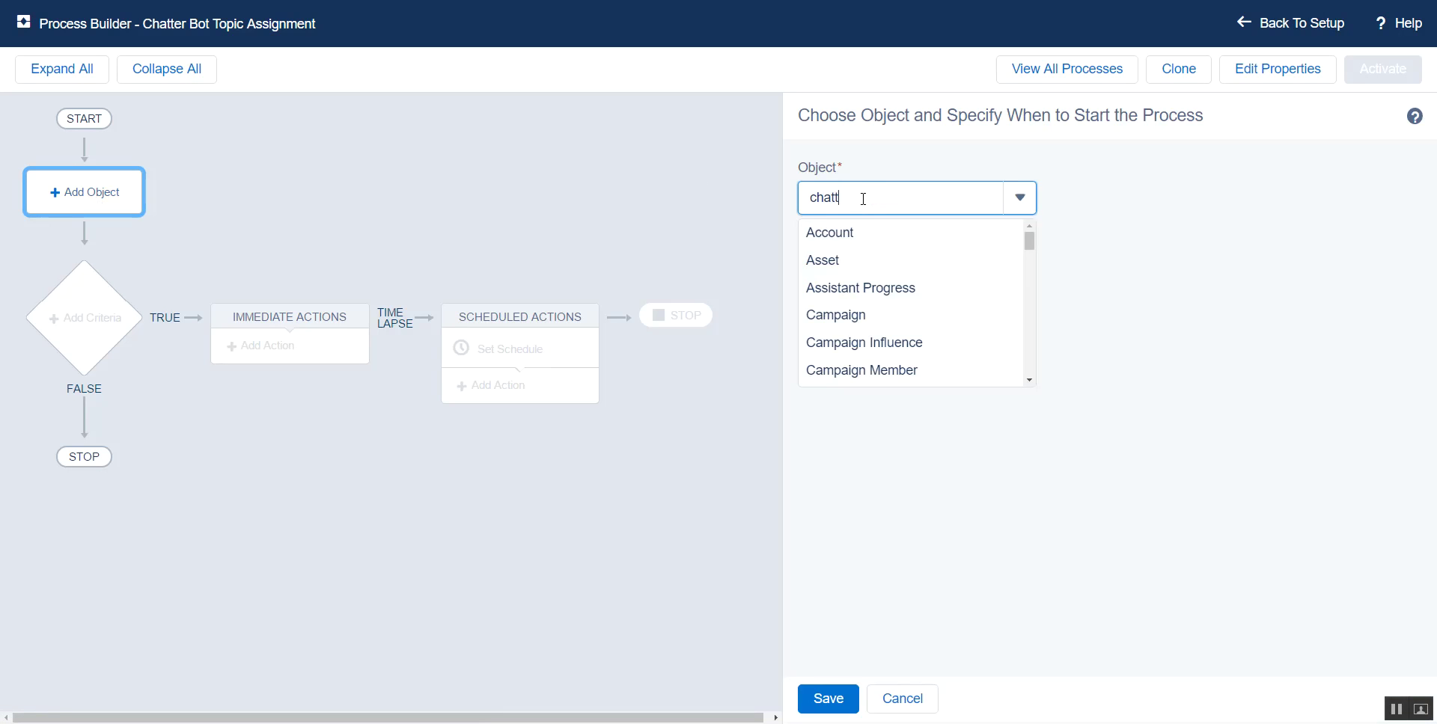
text(er bot)
click(860, 260)
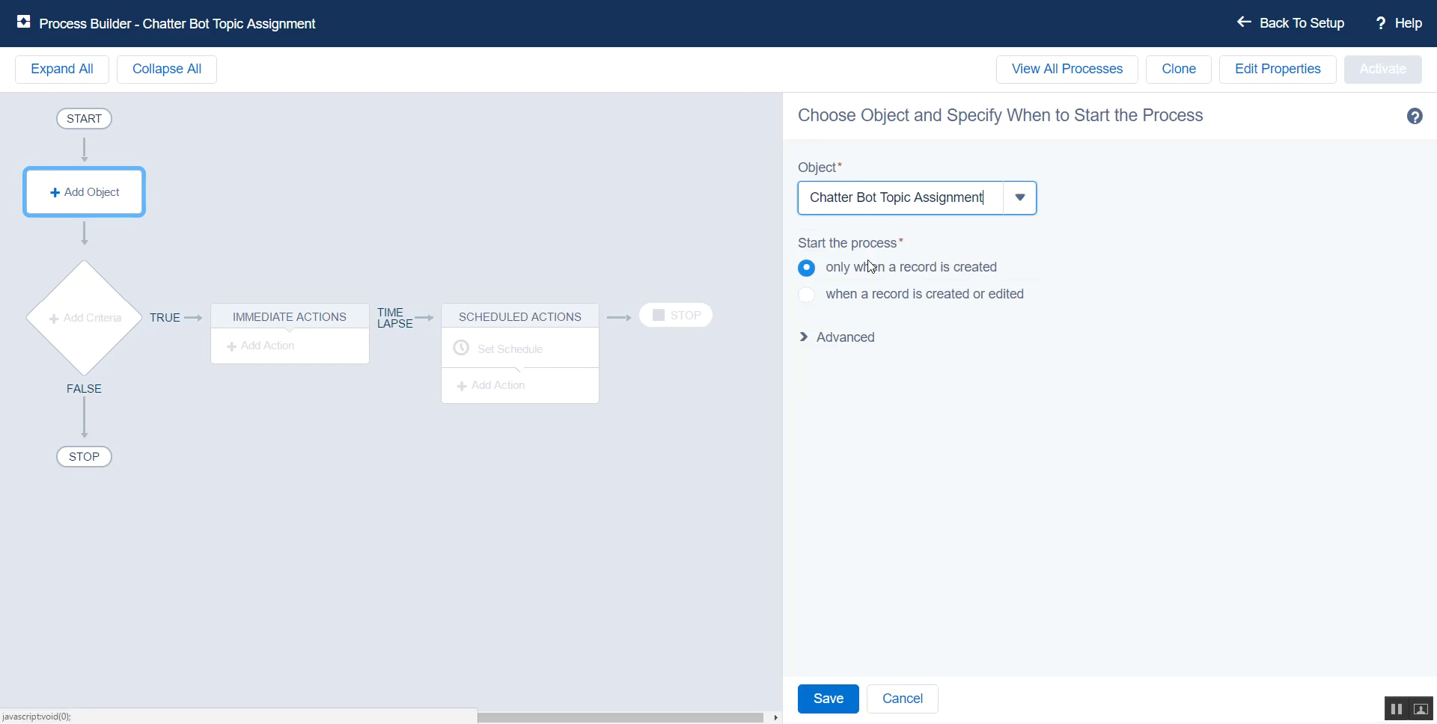
click(829, 702)
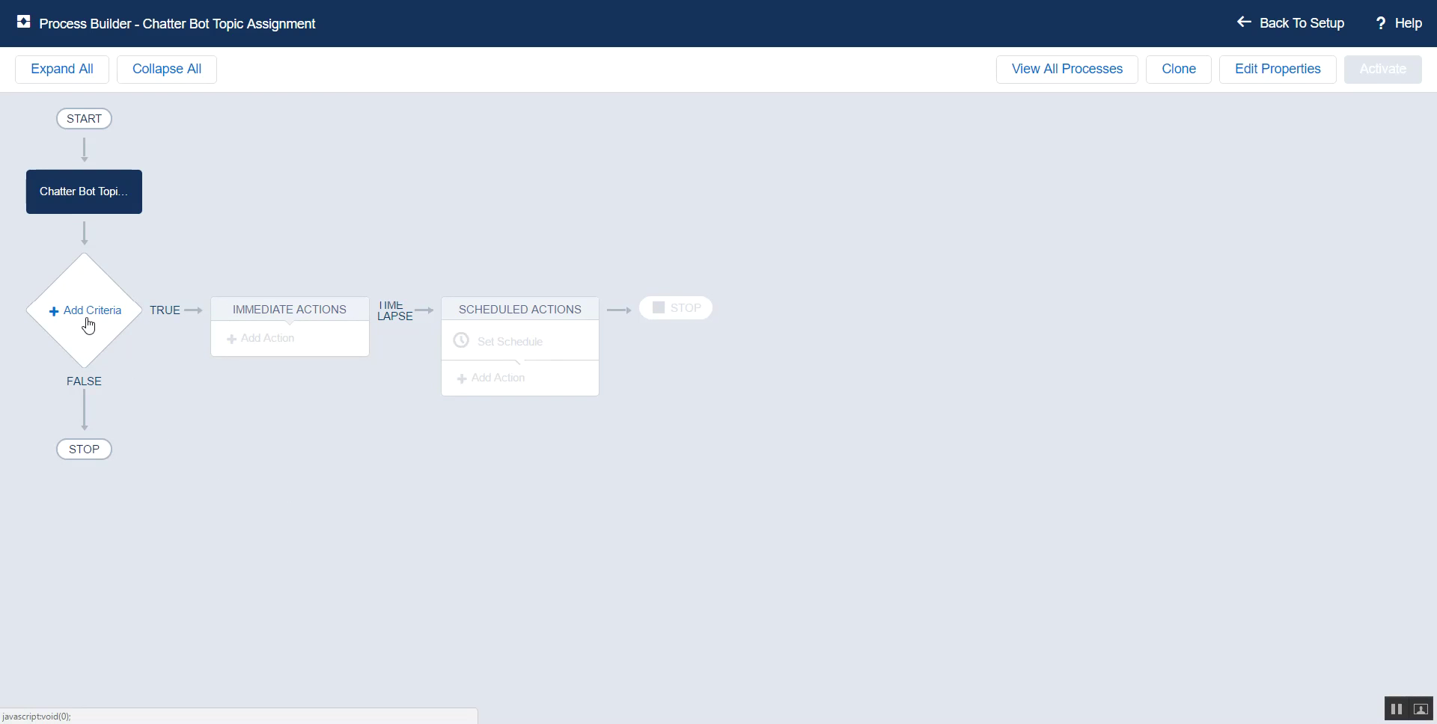
Add a criteria node named Help Topic with the condition that the Topic field equals the string Help
click(89, 324)
click(903, 210)
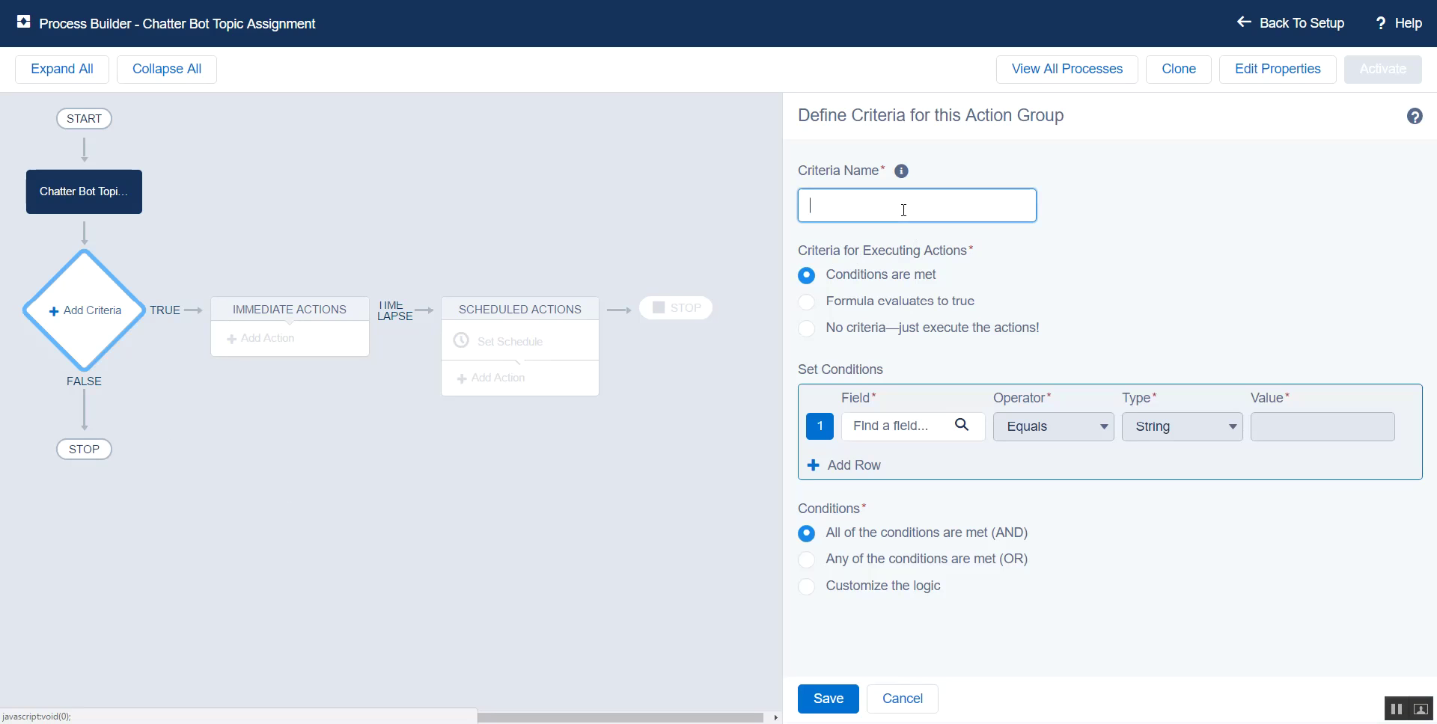
text(Help Topic)
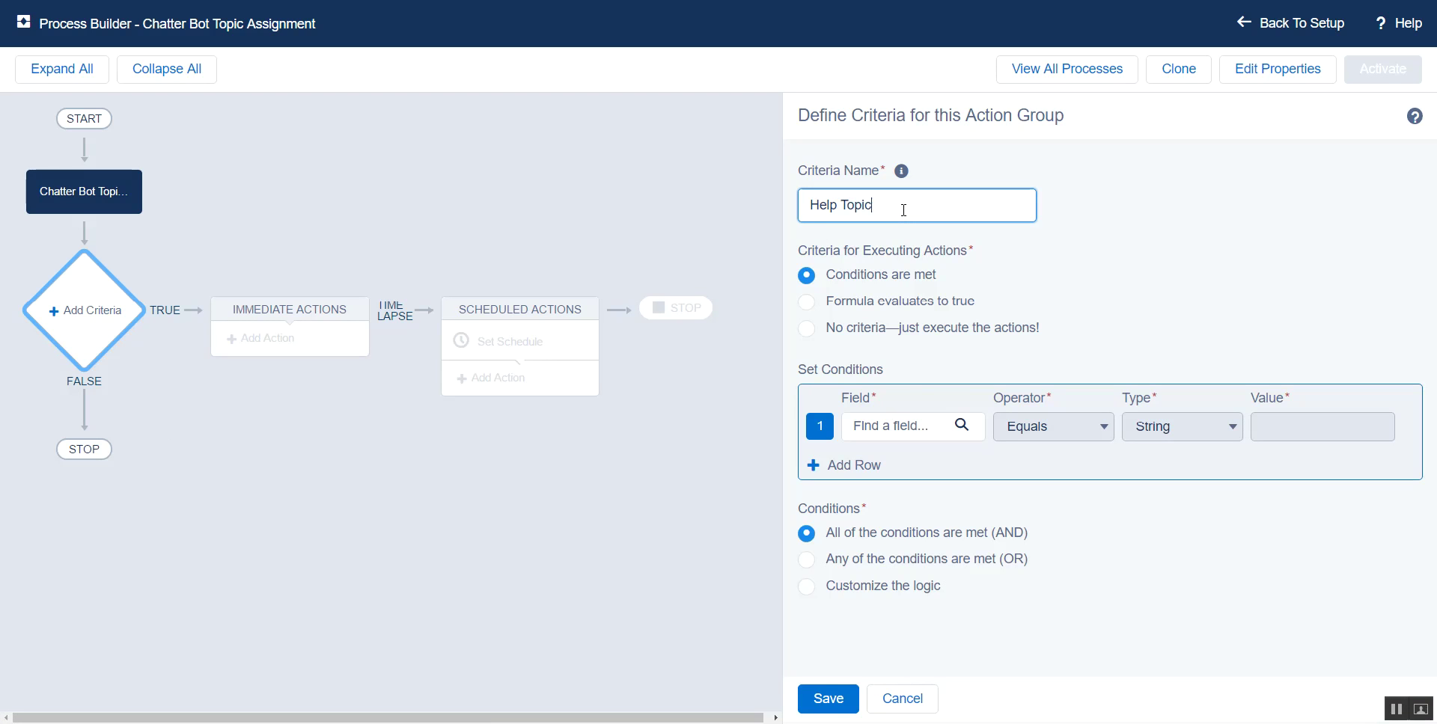
click(904, 429)
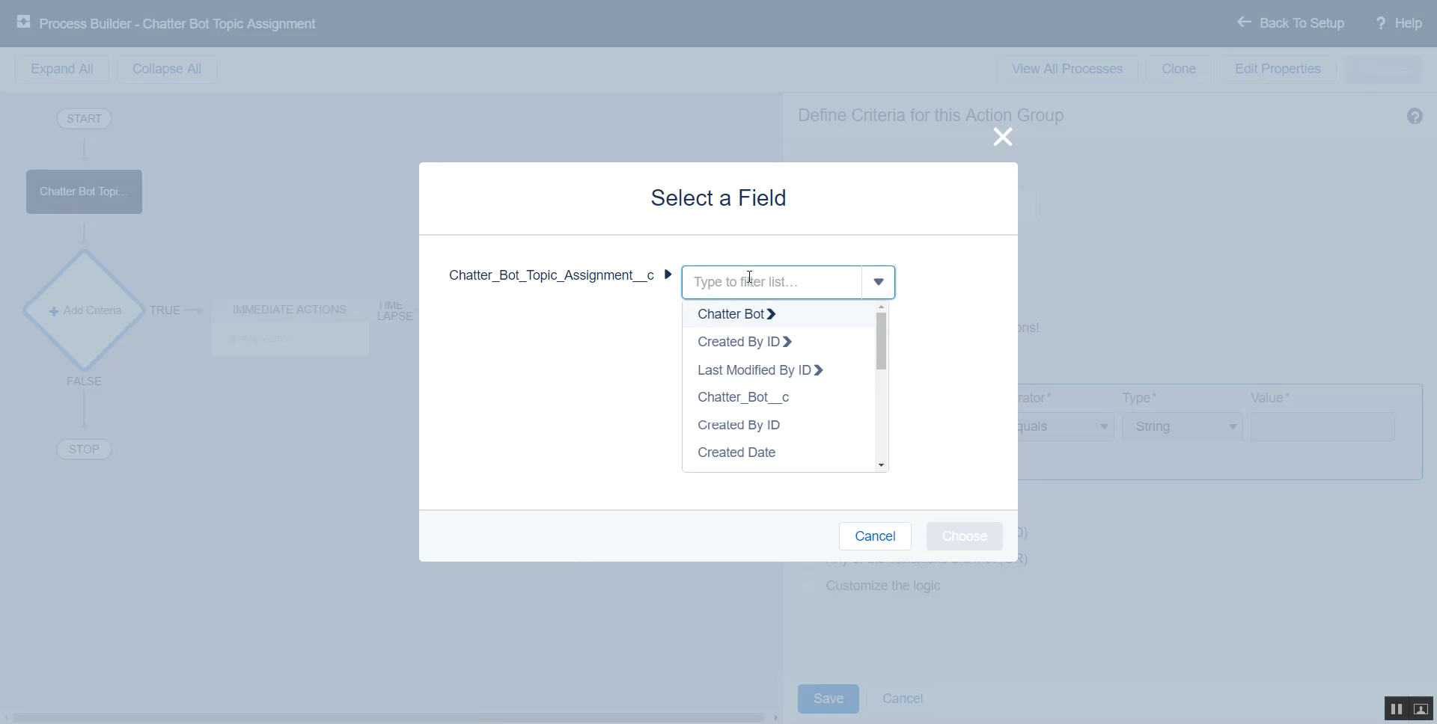
text(topic)
click(732, 320)
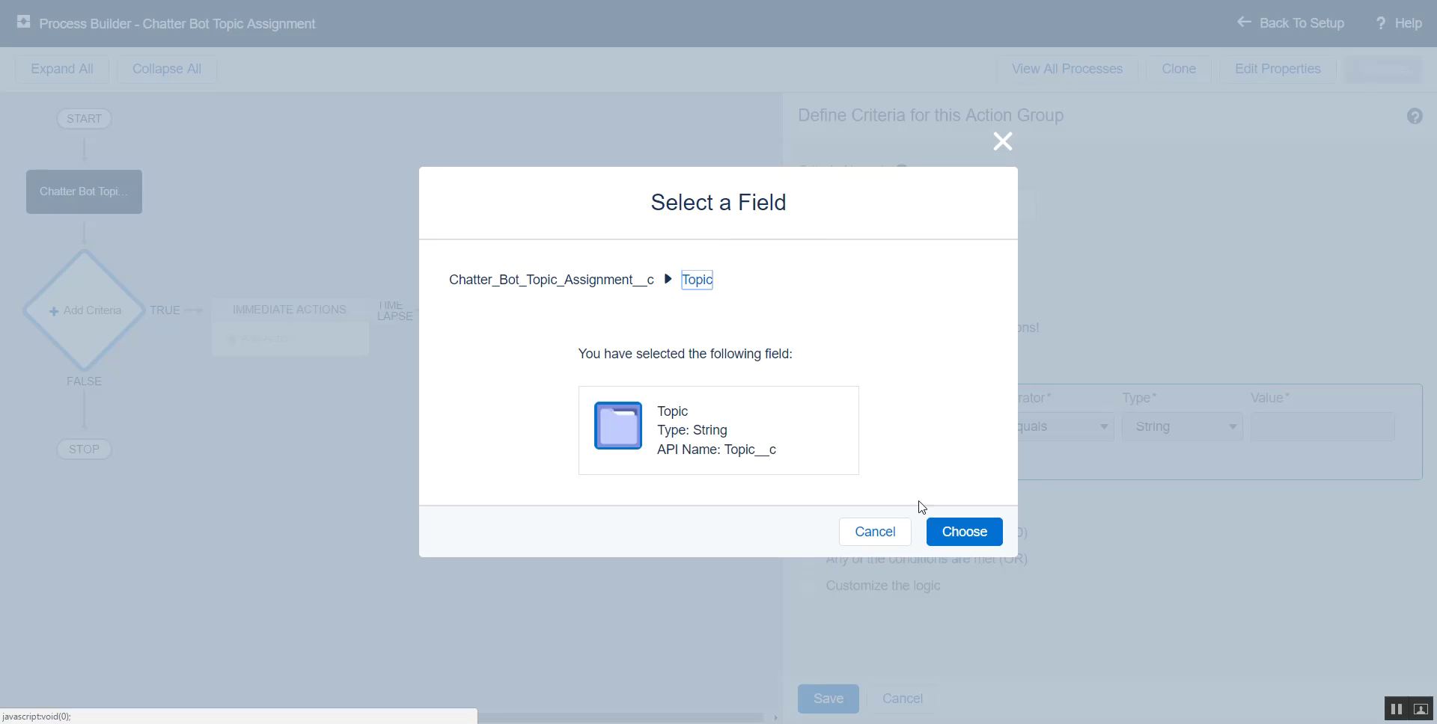
click(969, 533)
click(1283, 430)
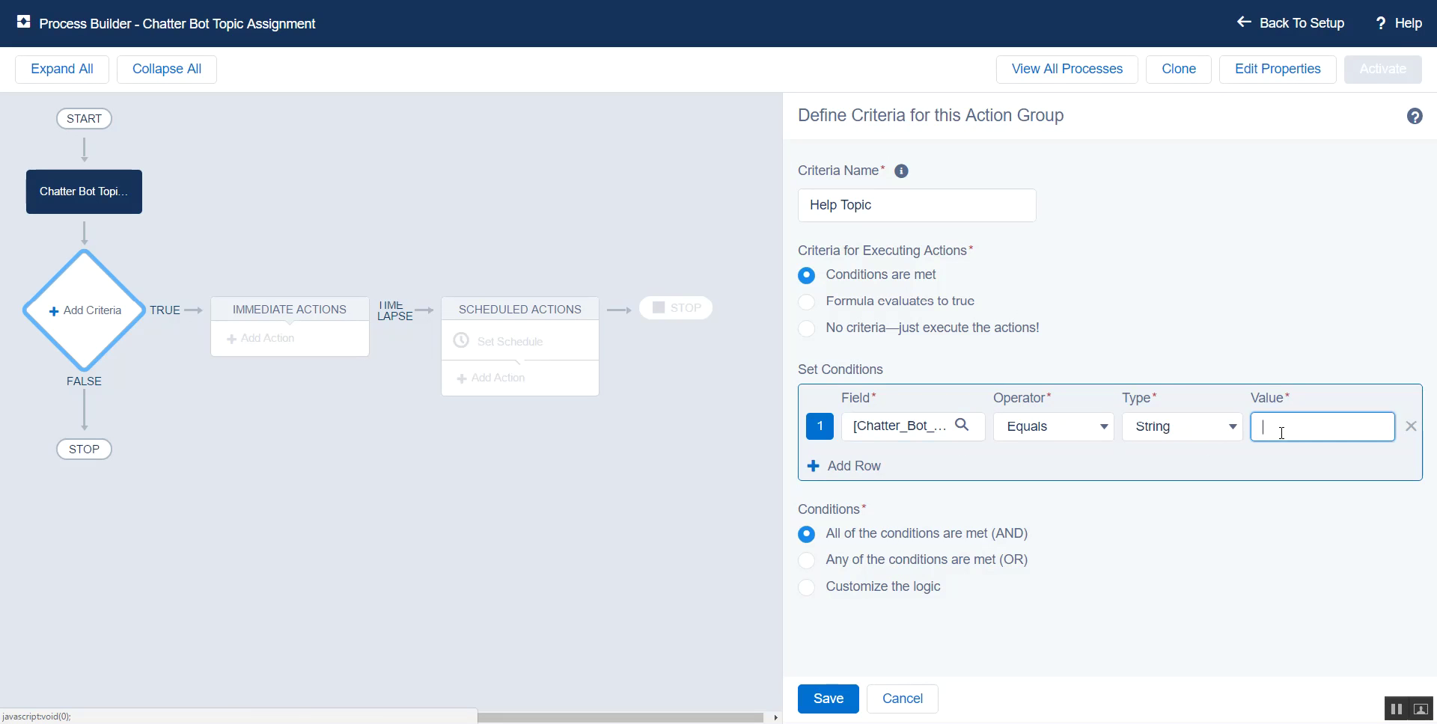
text(Helpo)
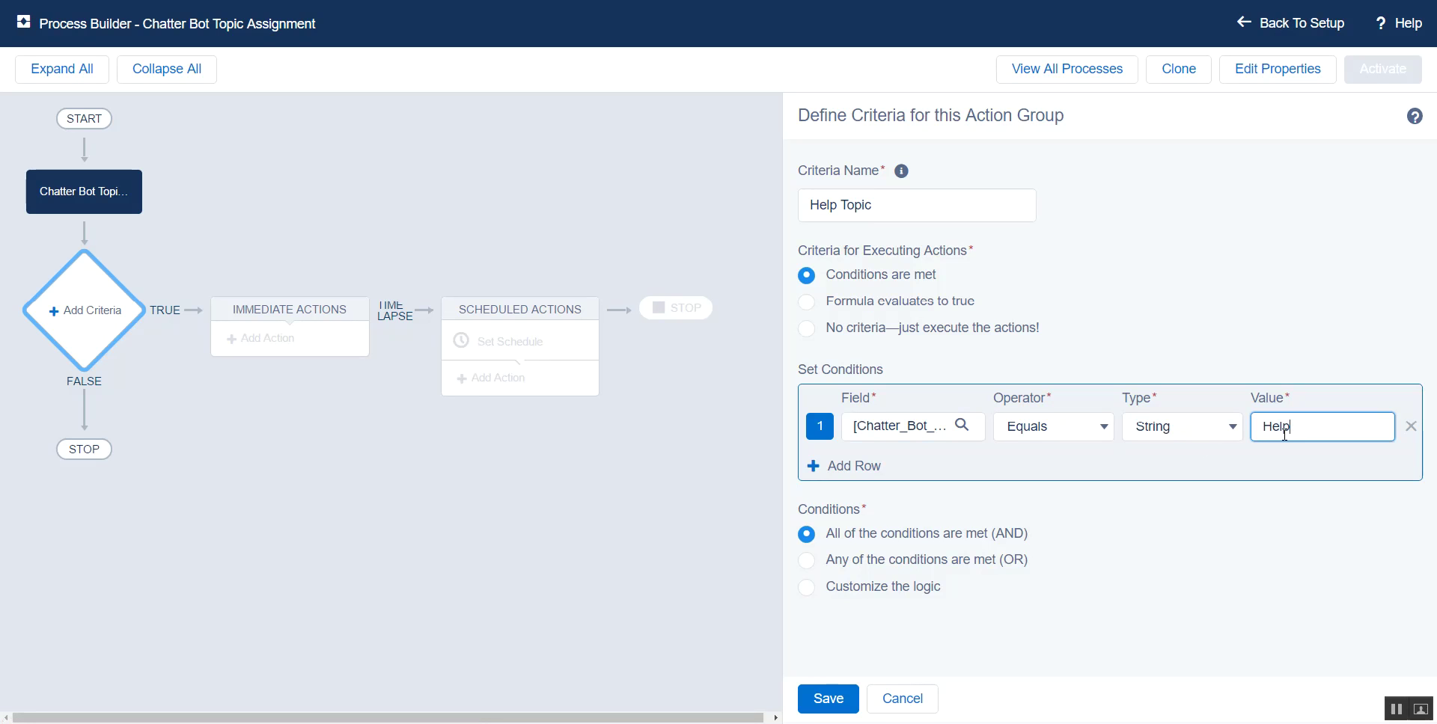
click(835, 699)
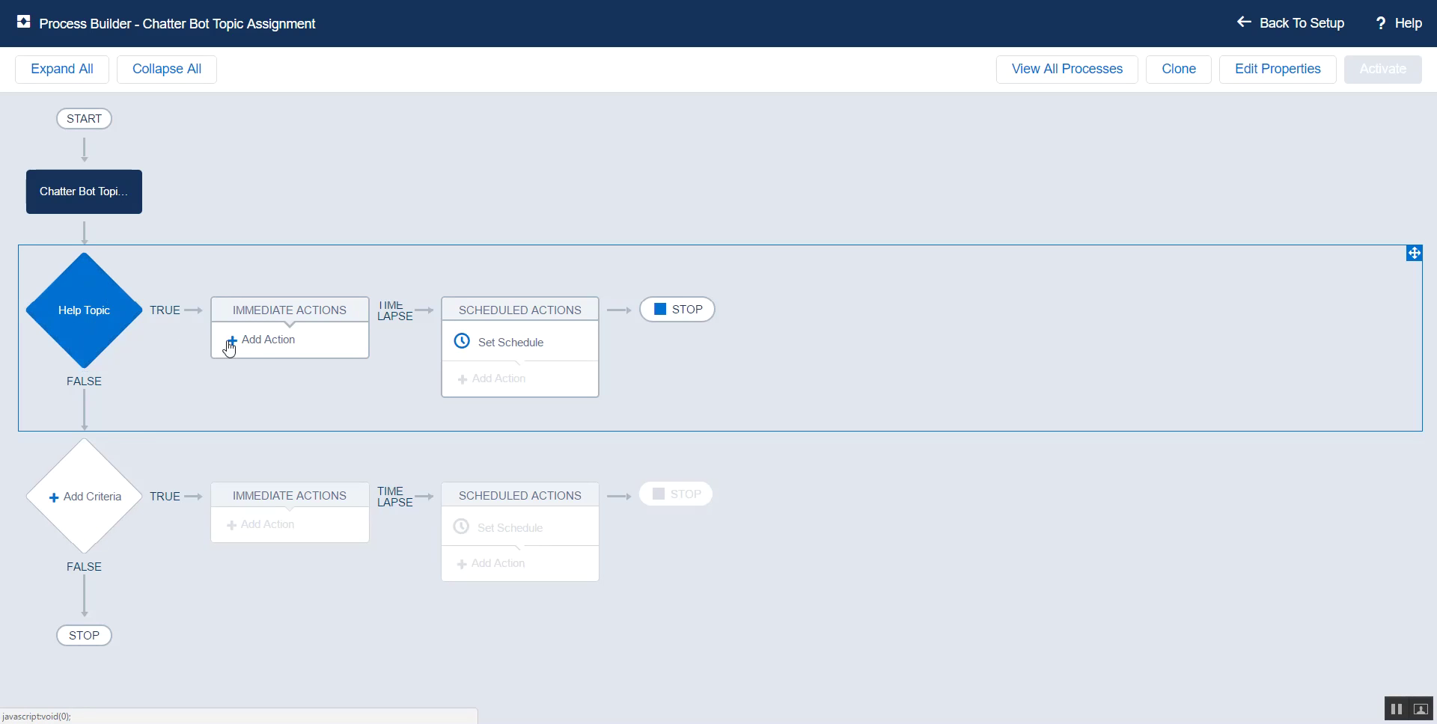
Add an immediate Flows action named Create Case and Comment under Help Topic, using Create Case and Comment Flow
click(269, 345)
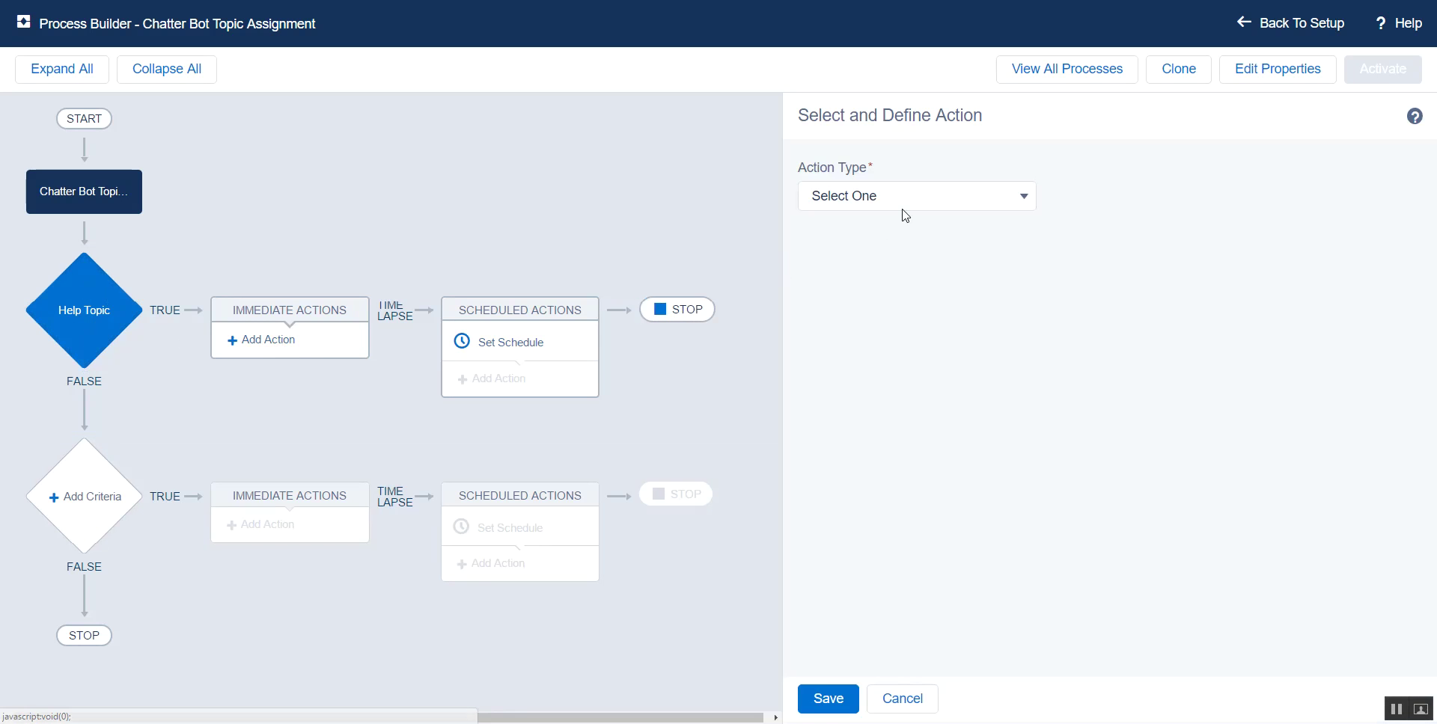
click(903, 208)
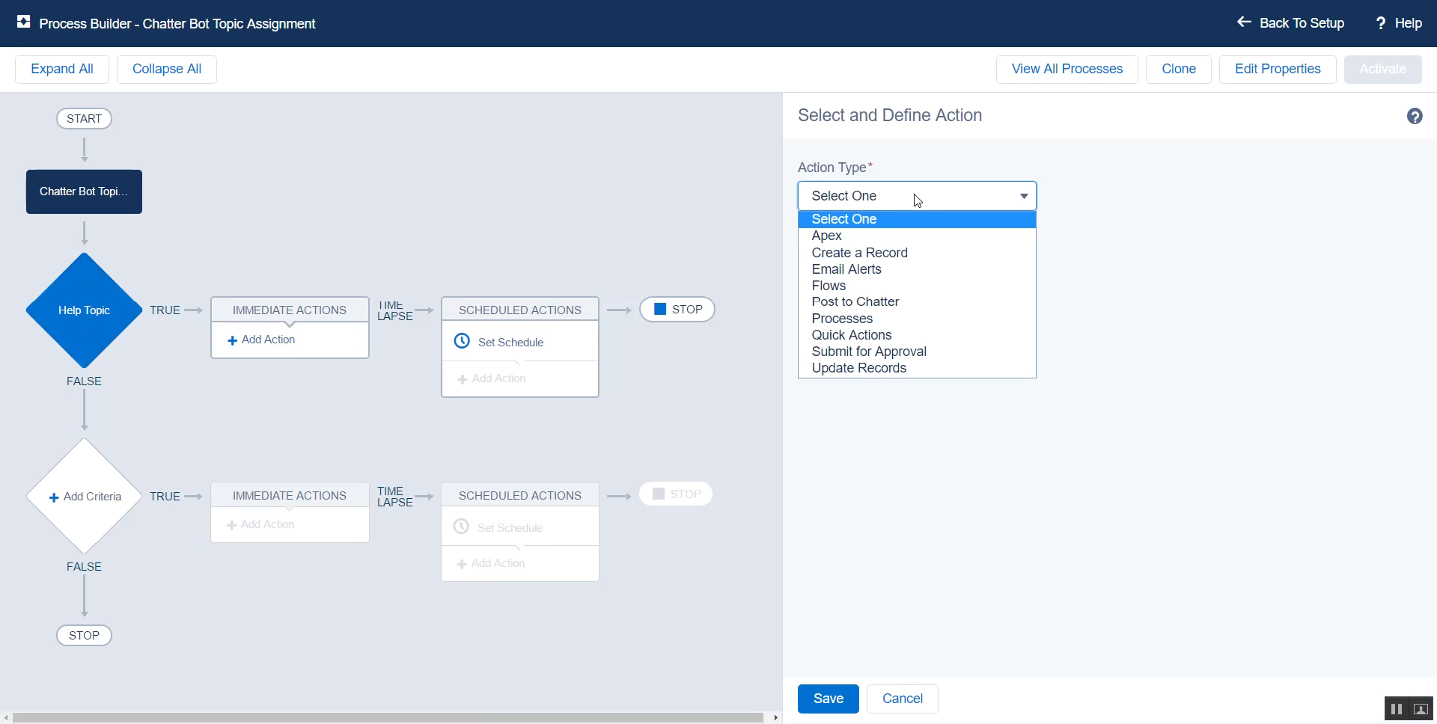
click(880, 288)
click(867, 275)
text(Create Case and Comme)
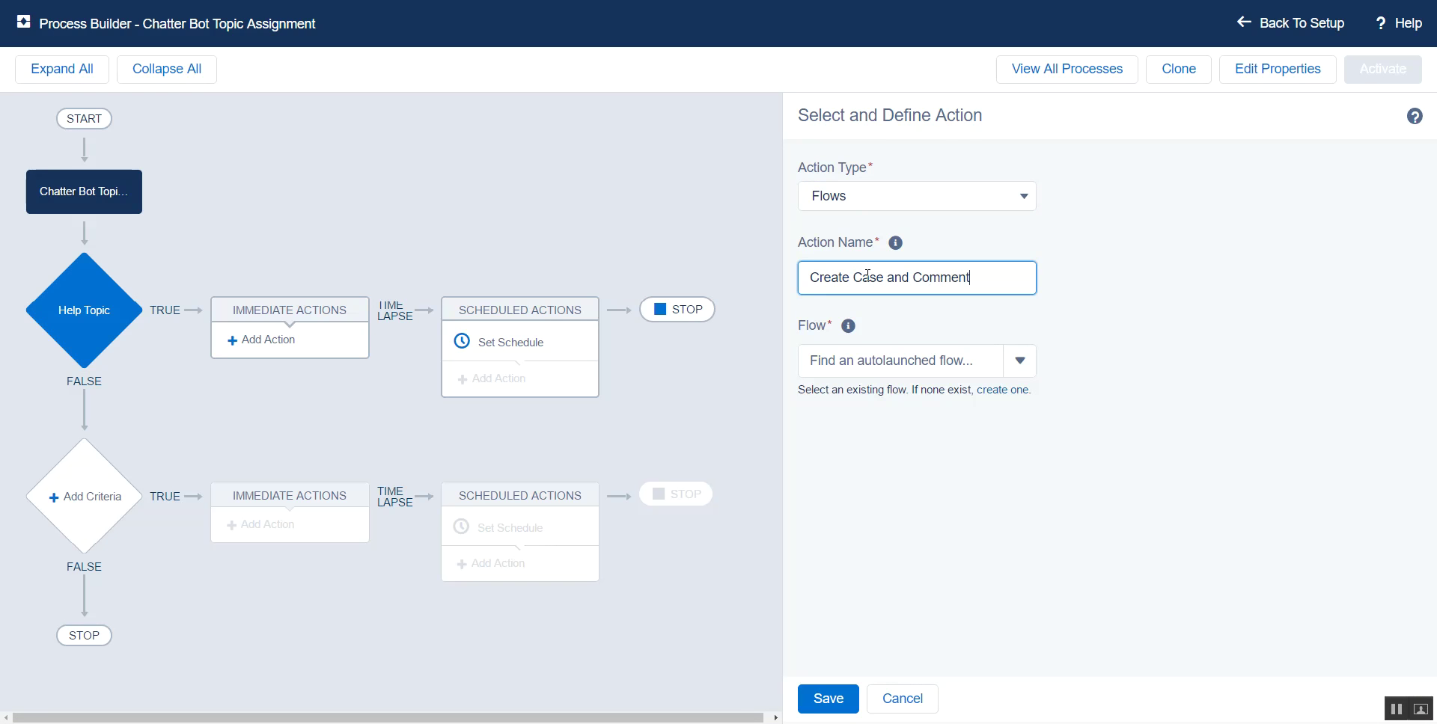
text(nt)
click(861, 361)
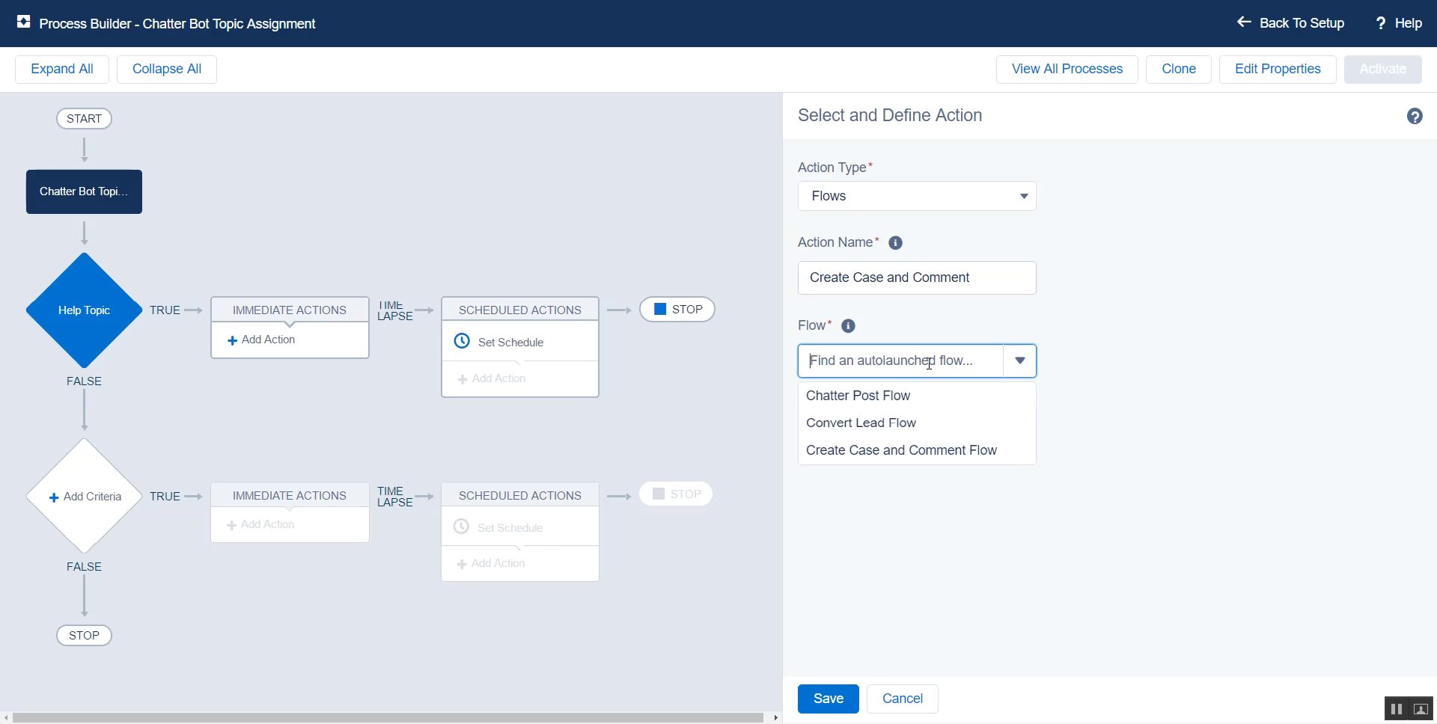
click(912, 451)
Set the flow variable varFeedItemID to a reference to the Feed Item Id field of Chatter_Bot_Topic_Assignment__c
click(861, 490)
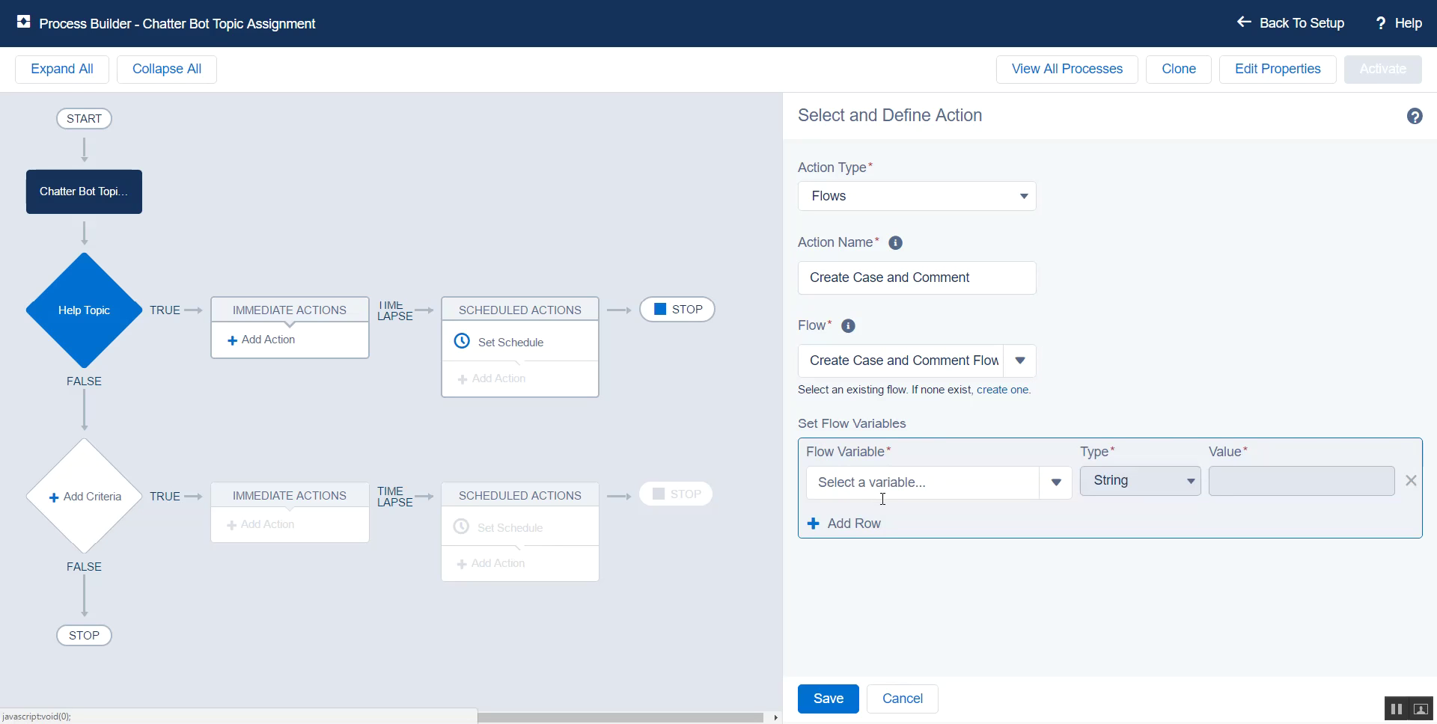
click(925, 496)
click(911, 522)
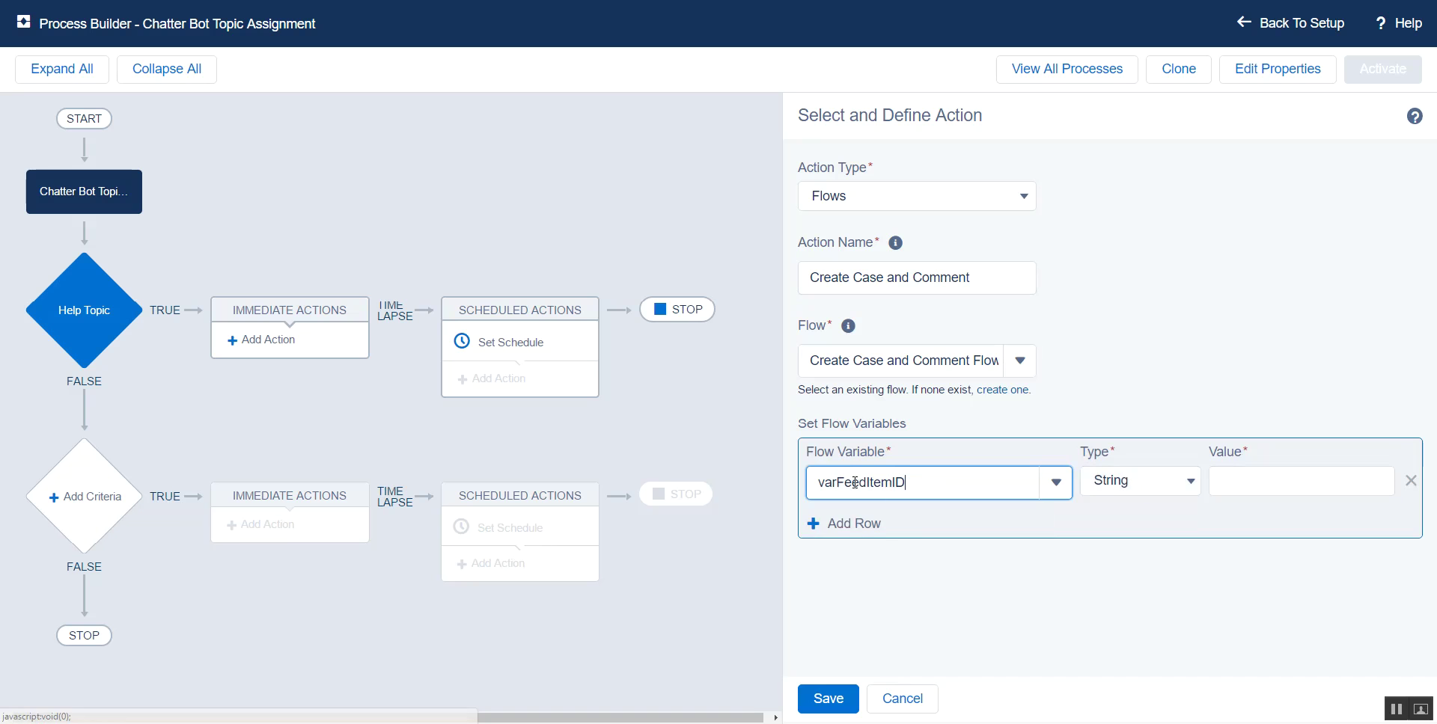
click(1138, 490)
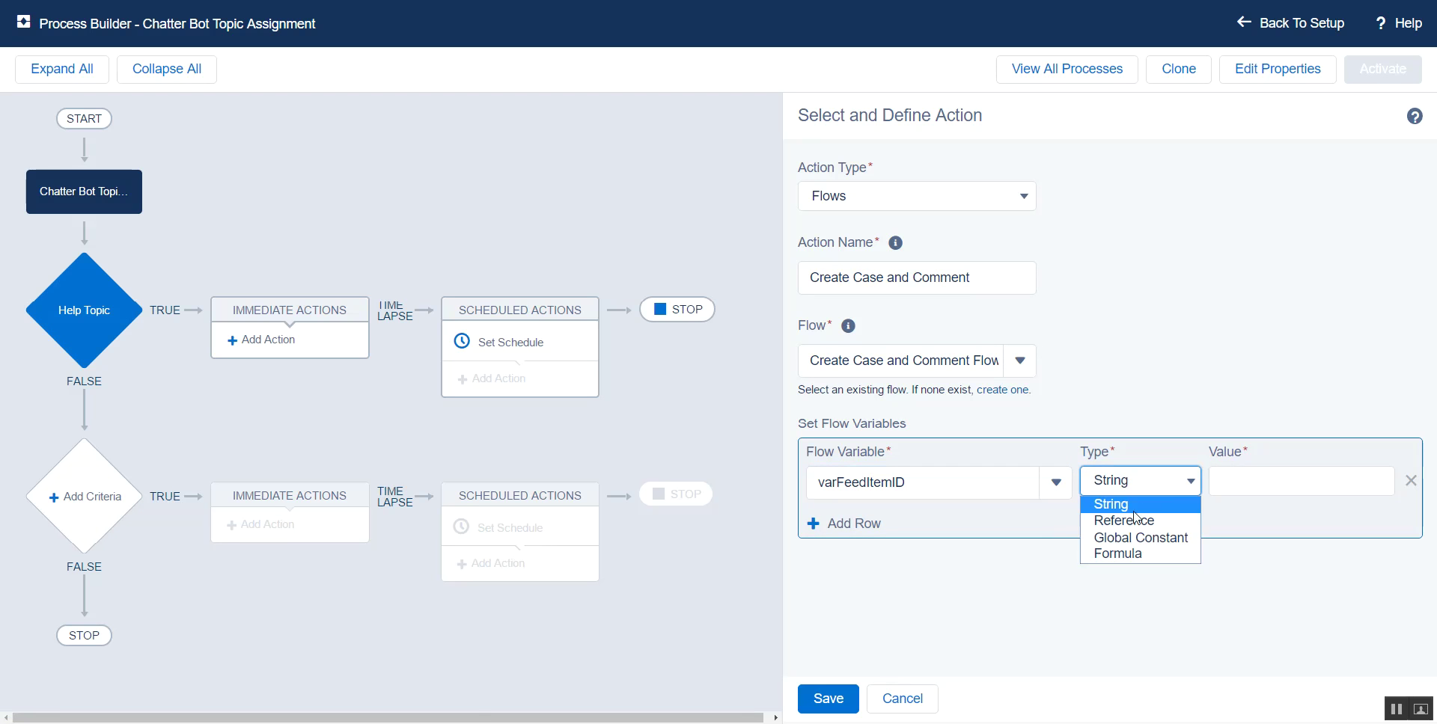
click(1131, 520)
click(1221, 494)
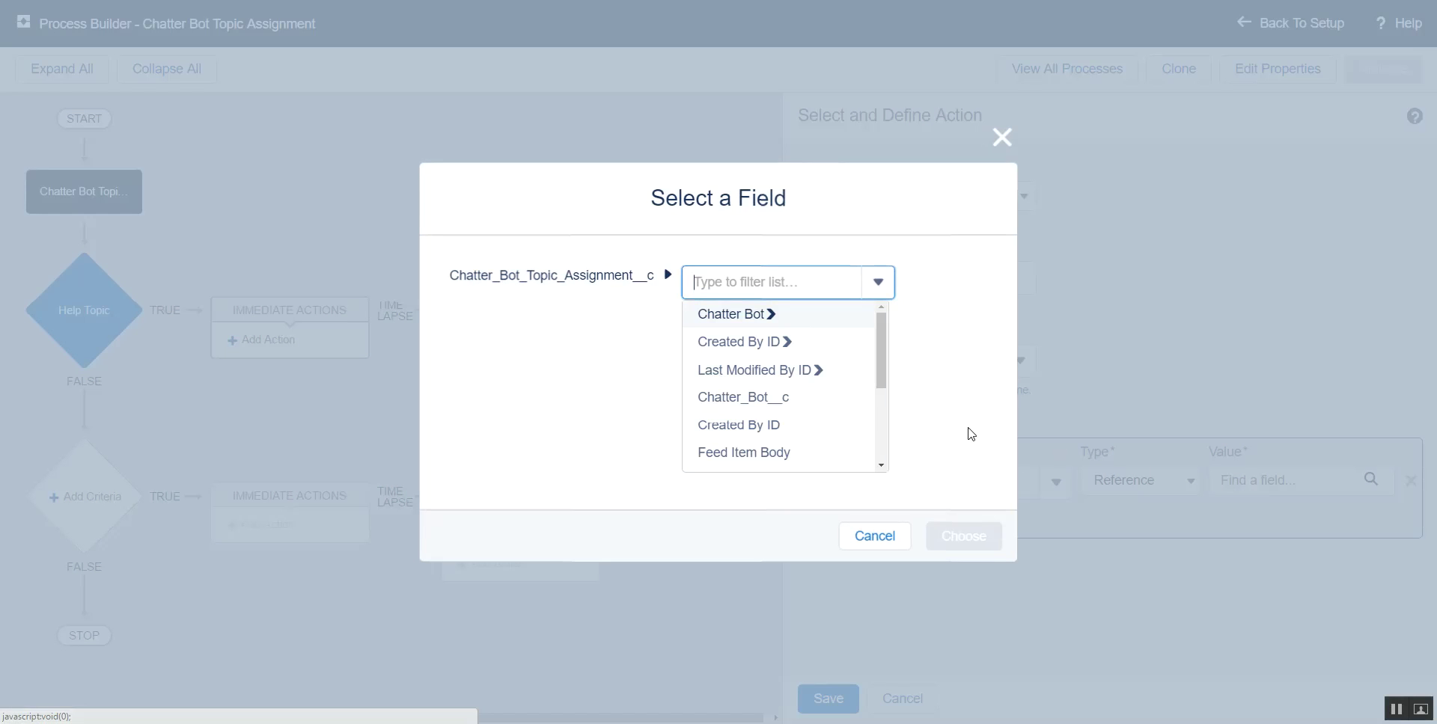
scroll(786, 434, down, 2)
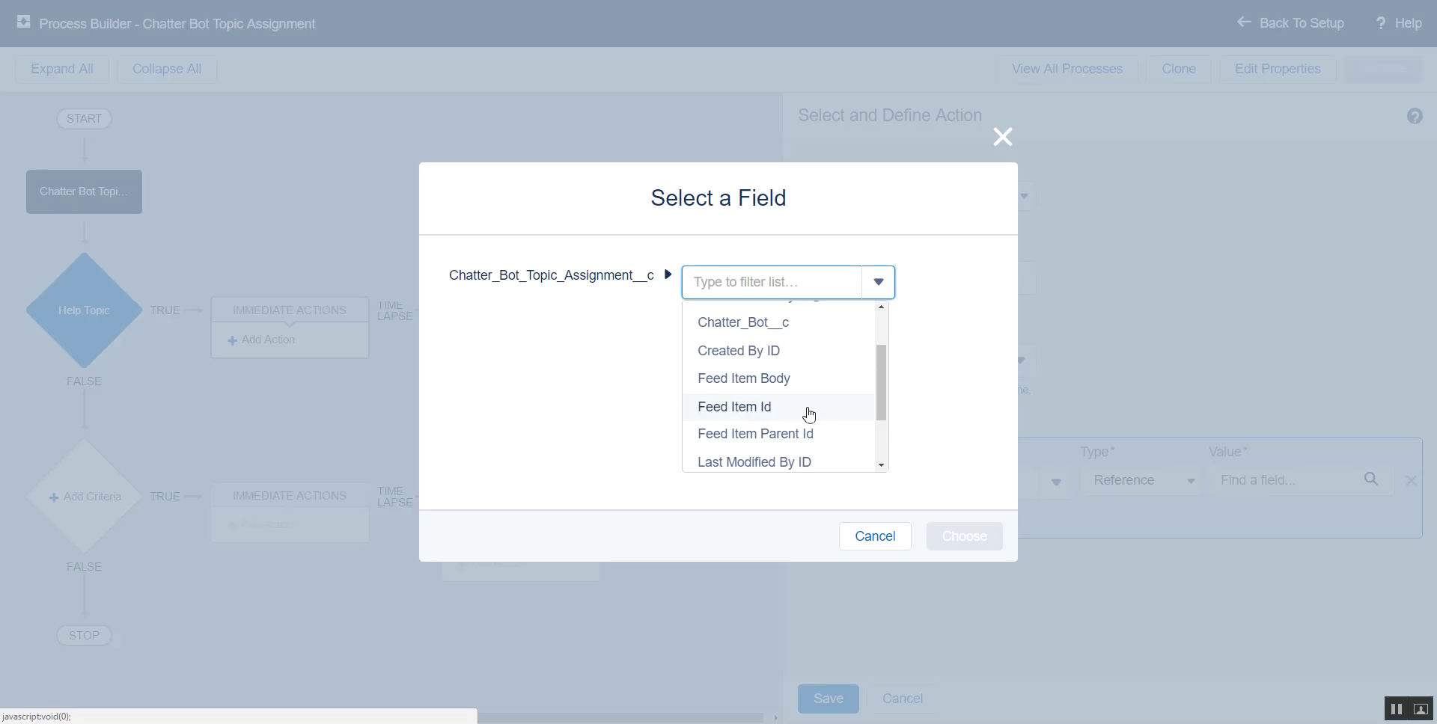
click(809, 416)
click(948, 532)
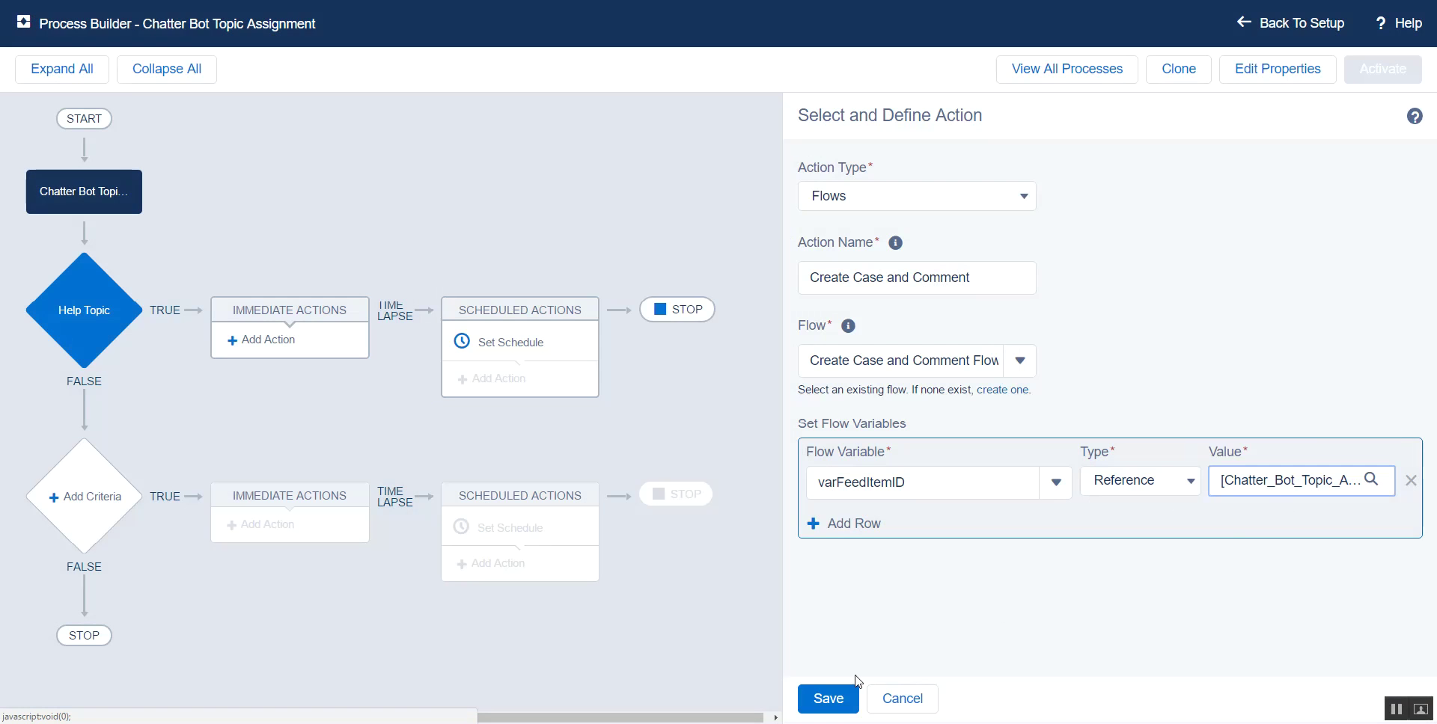
Save the flow action and activate the Chatter Bot Topic Assignment process
click(828, 699)
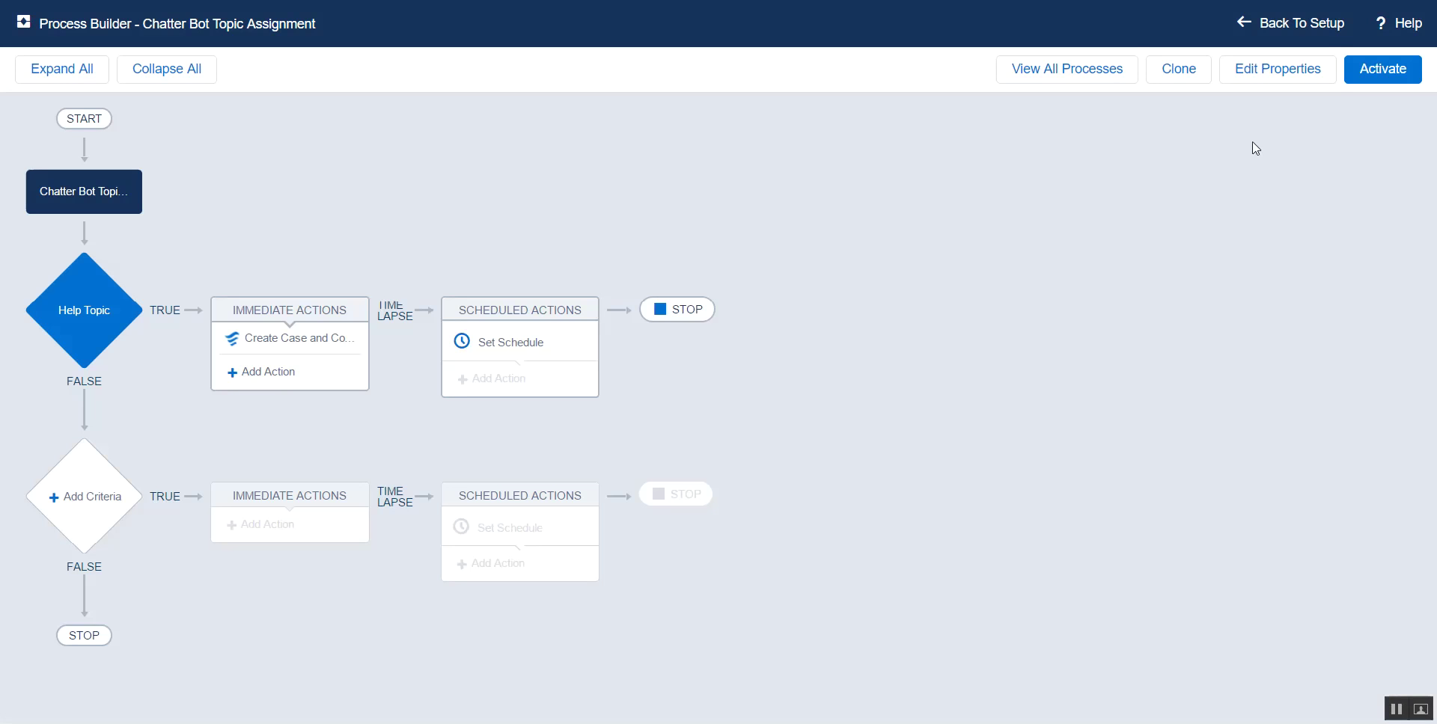
click(1388, 75)
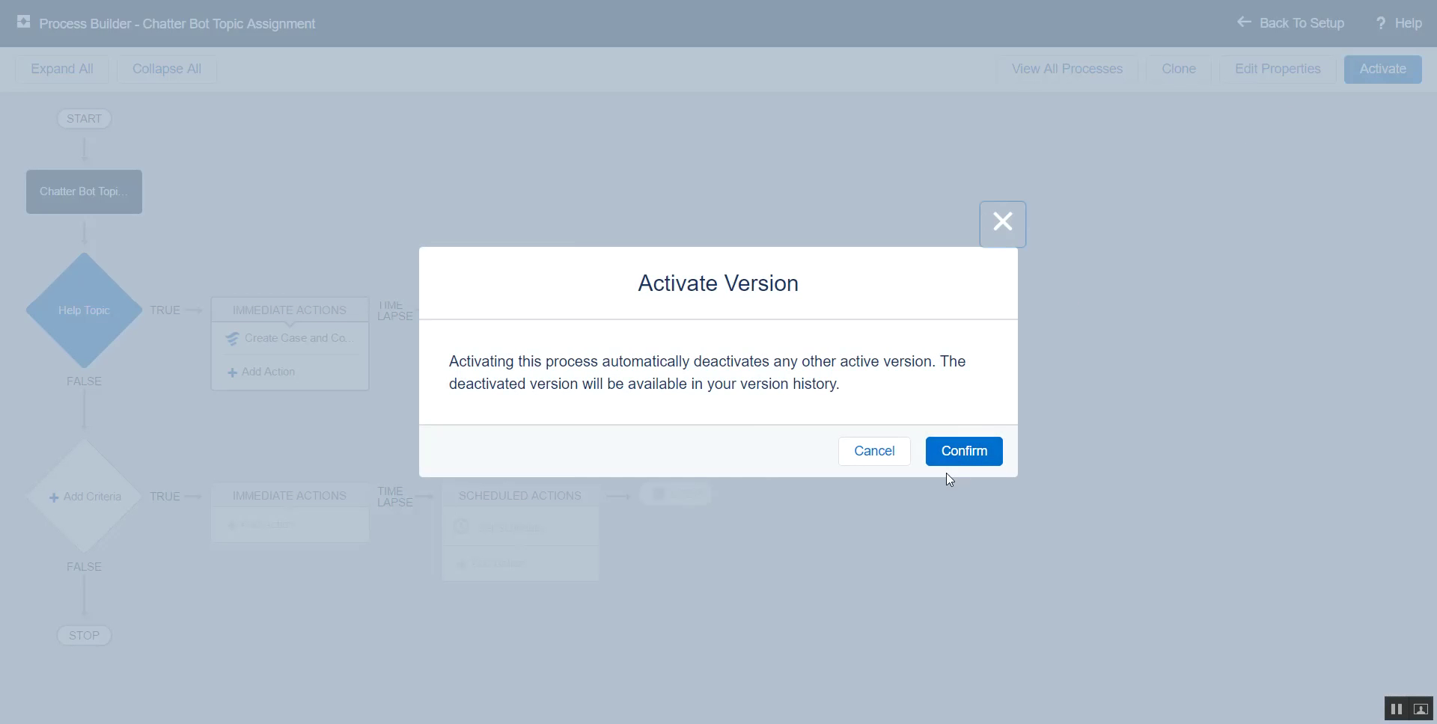
click(960, 449)
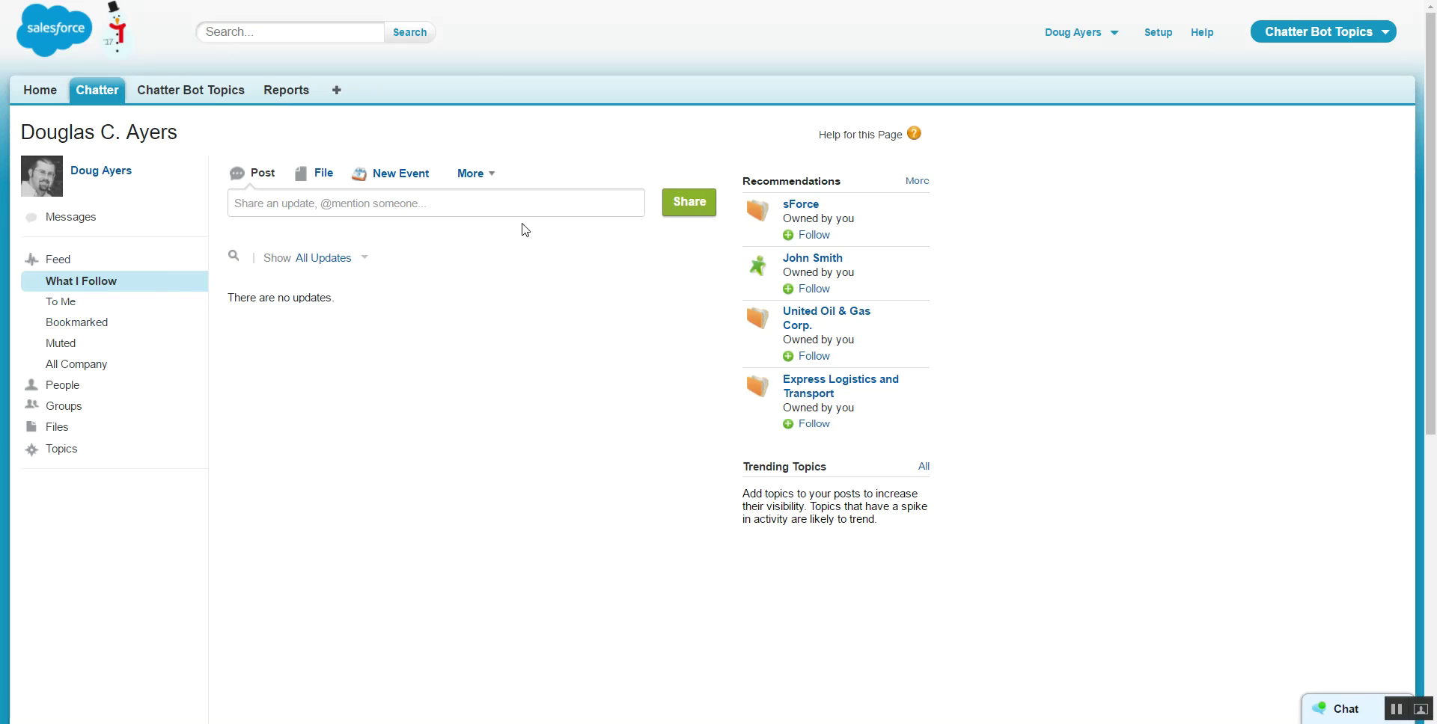
Share the Chatter post "please #help I need somebody!" with followers and open the case link in its reply comment
click(390, 201)
text(ple)
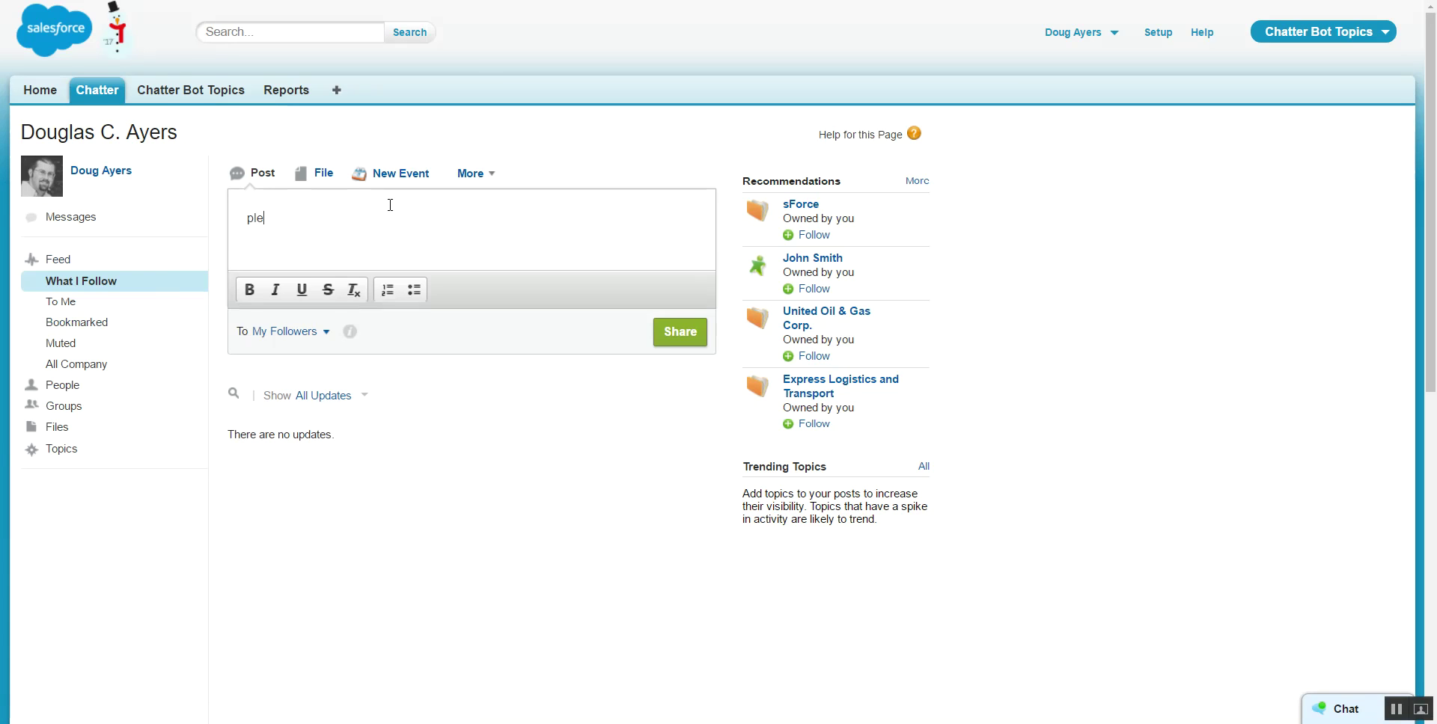
text(ase #help )
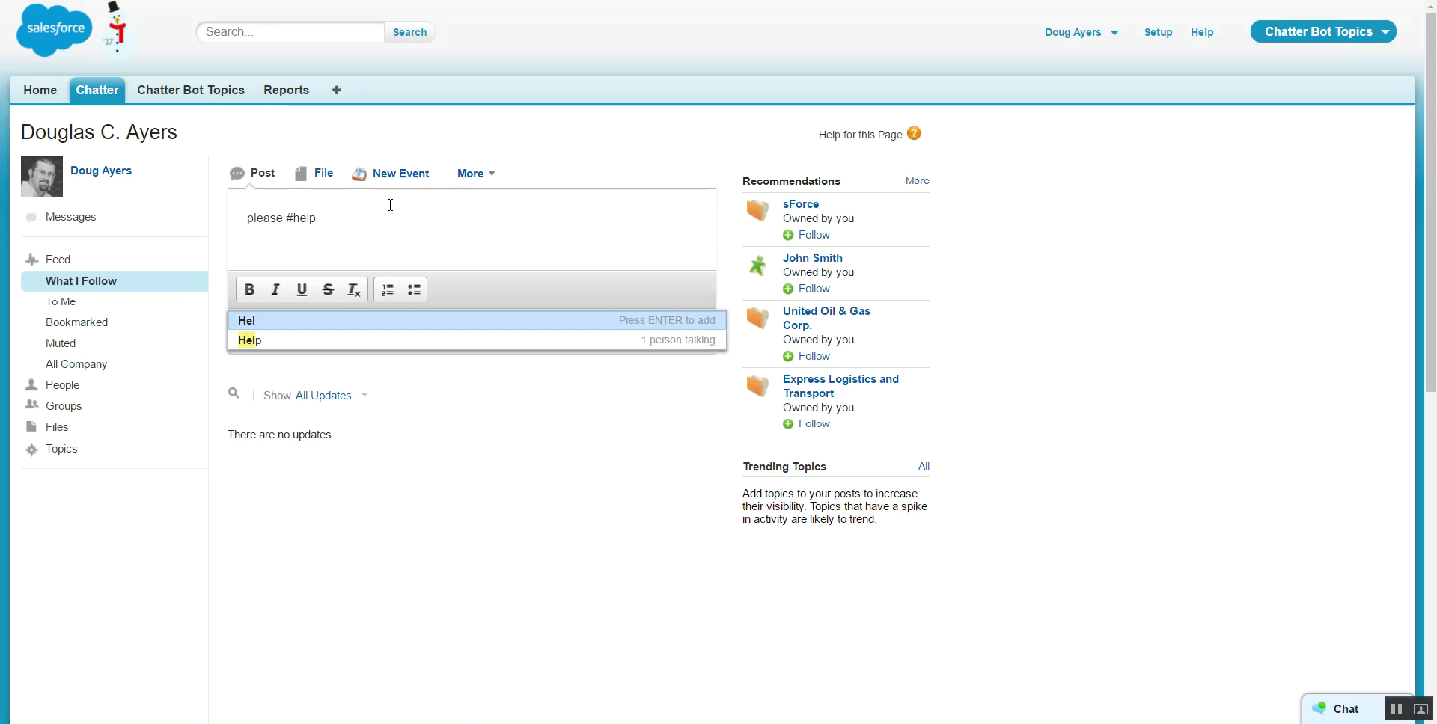
text(I need somebo)
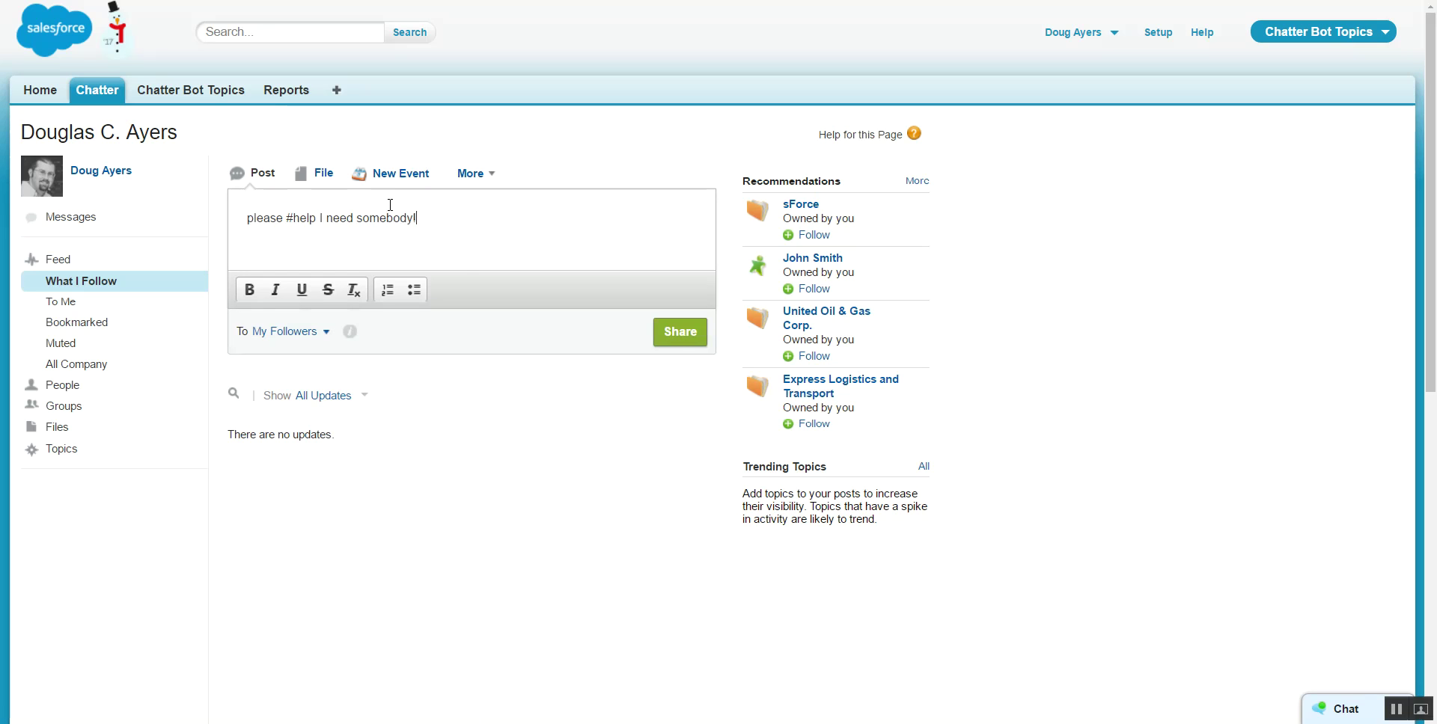
text(dy!)
click(677, 335)
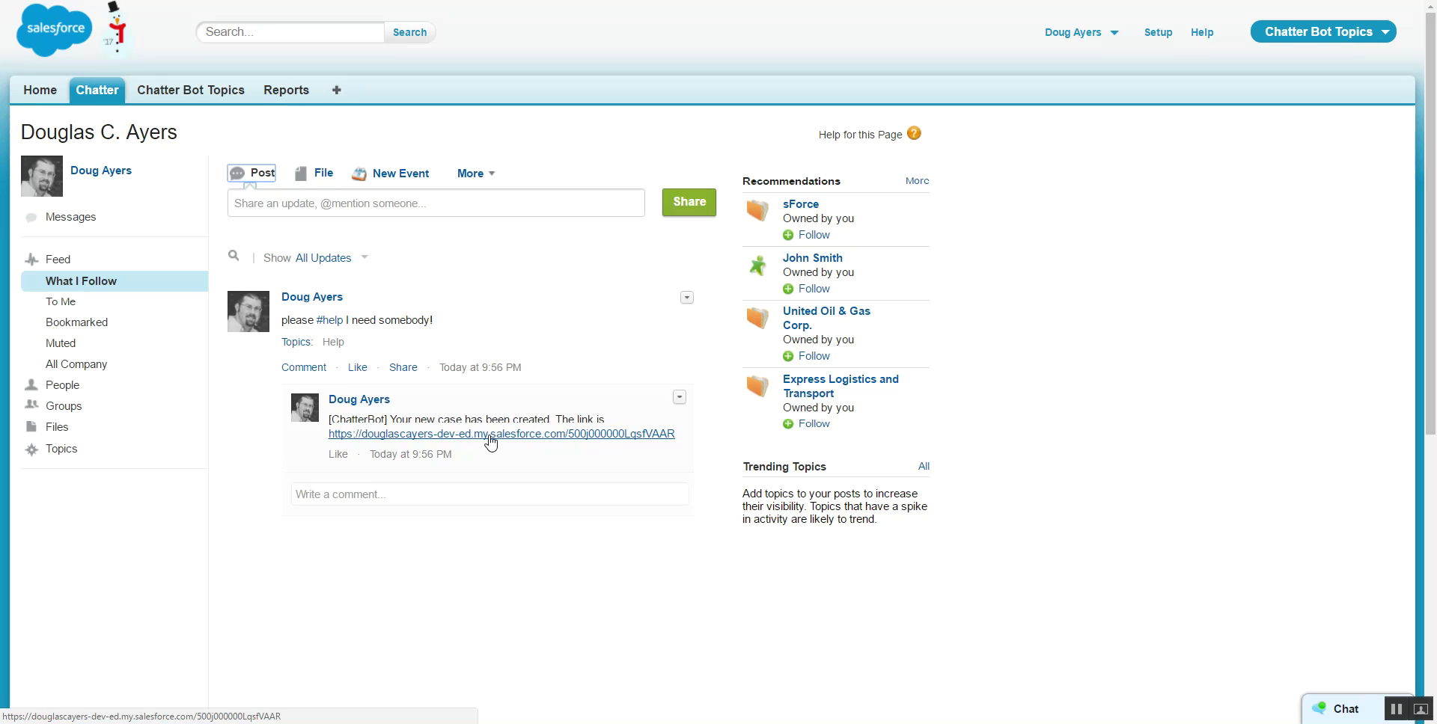
right_click(490, 442)
click(524, 447)
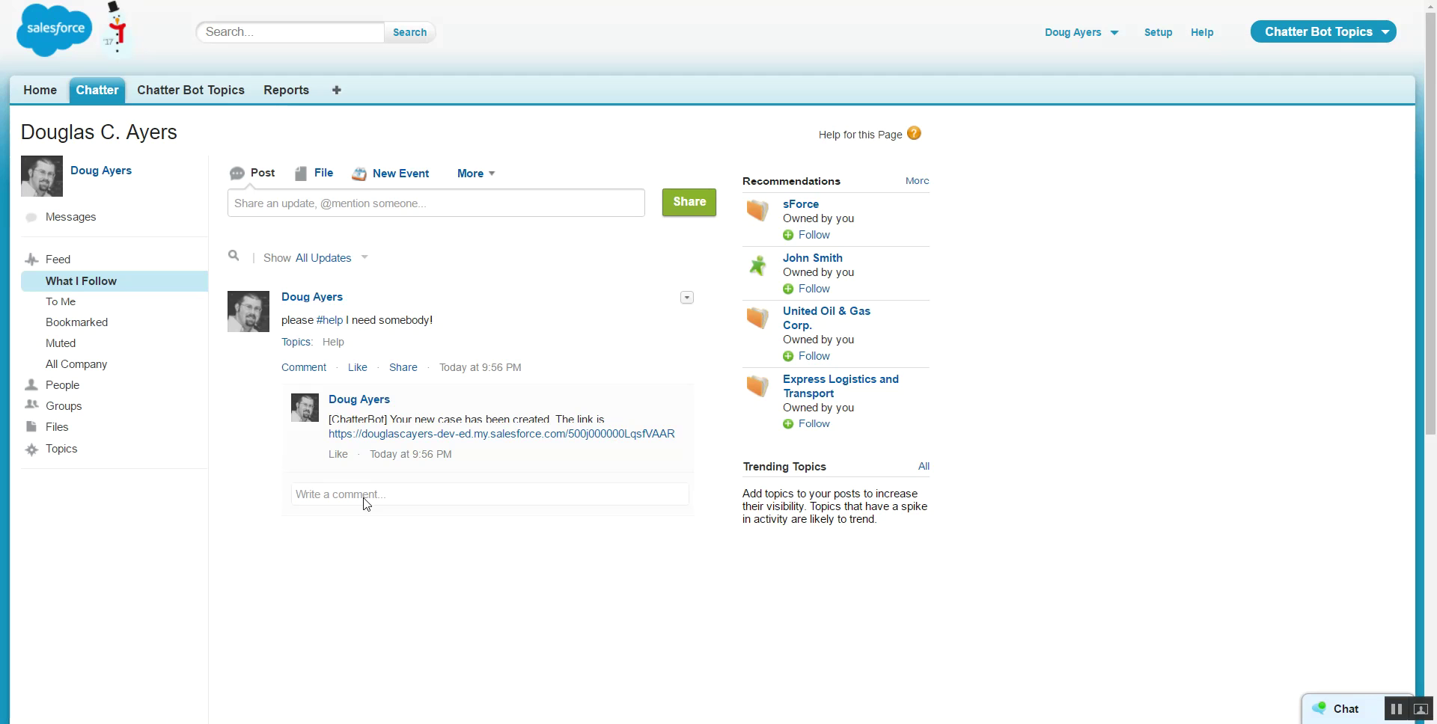
Find Accounts in the list of all tabs and open the sForce account record
click(338, 95)
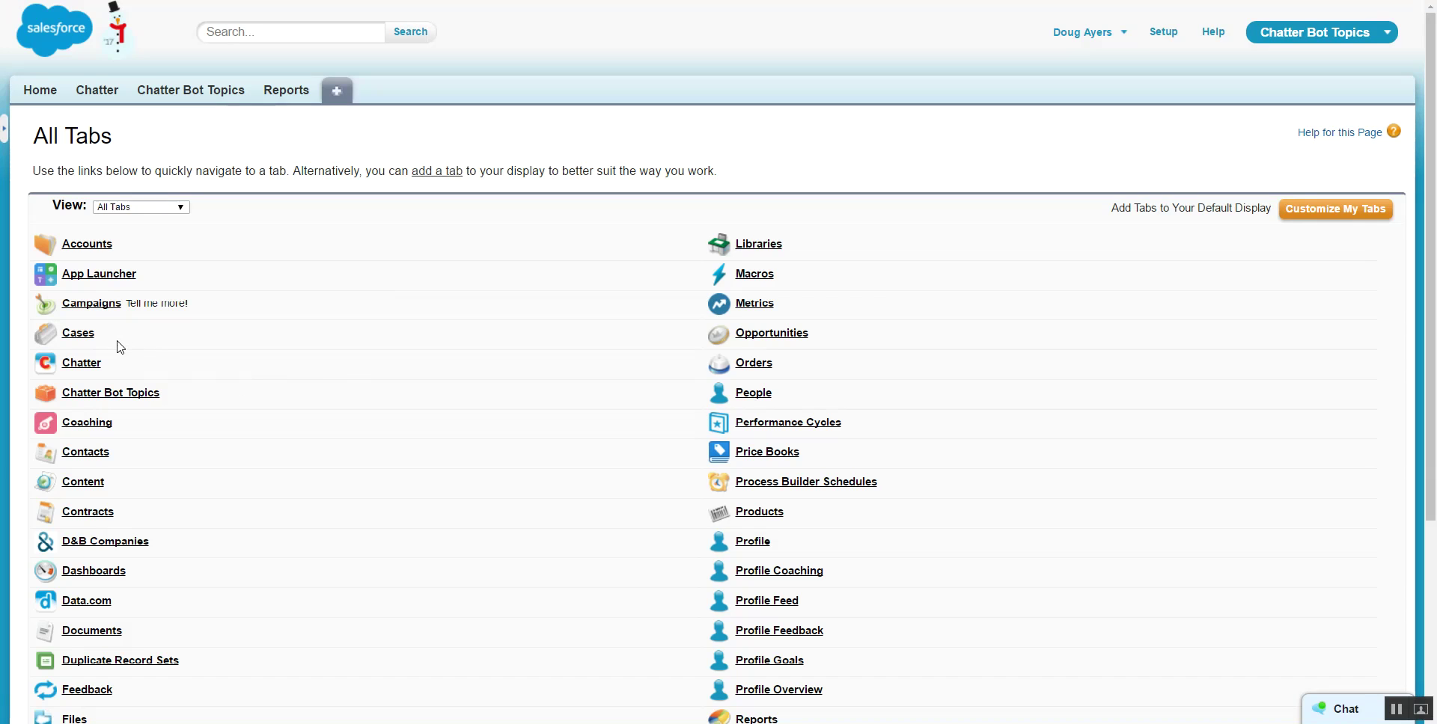
key(ctrl+f)
text(accounts)
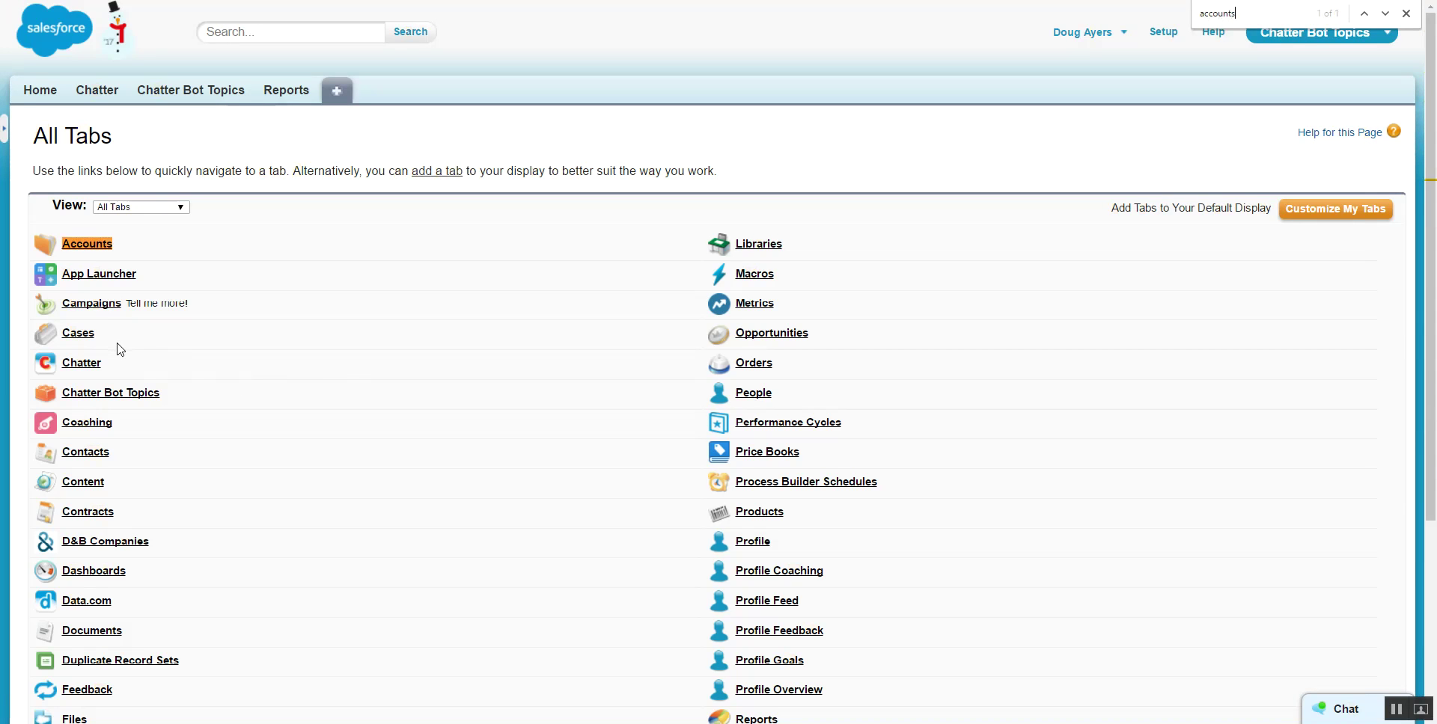
click(87, 244)
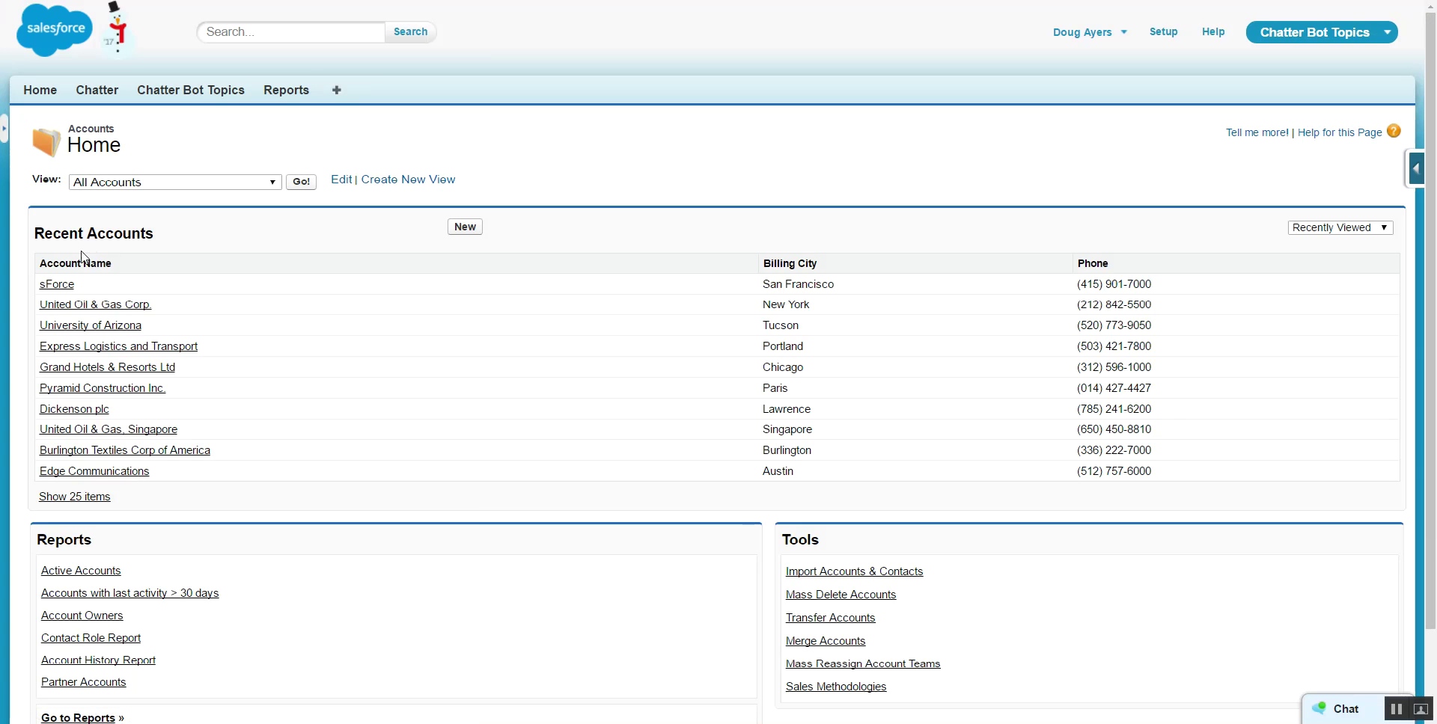
click(57, 285)
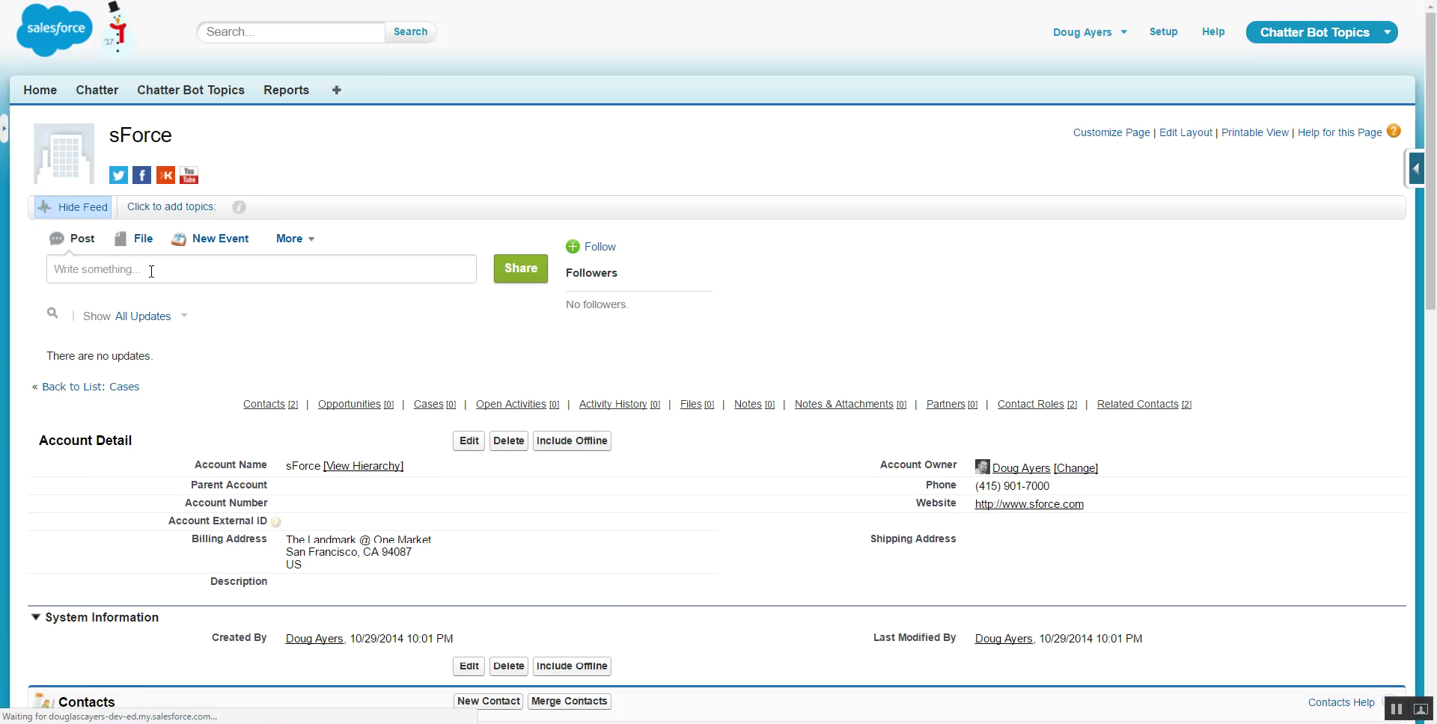
Share "Can someone check out the financial records on billing? we need some #help! Thanks" on the sForce account and open the linked case
click(154, 270)
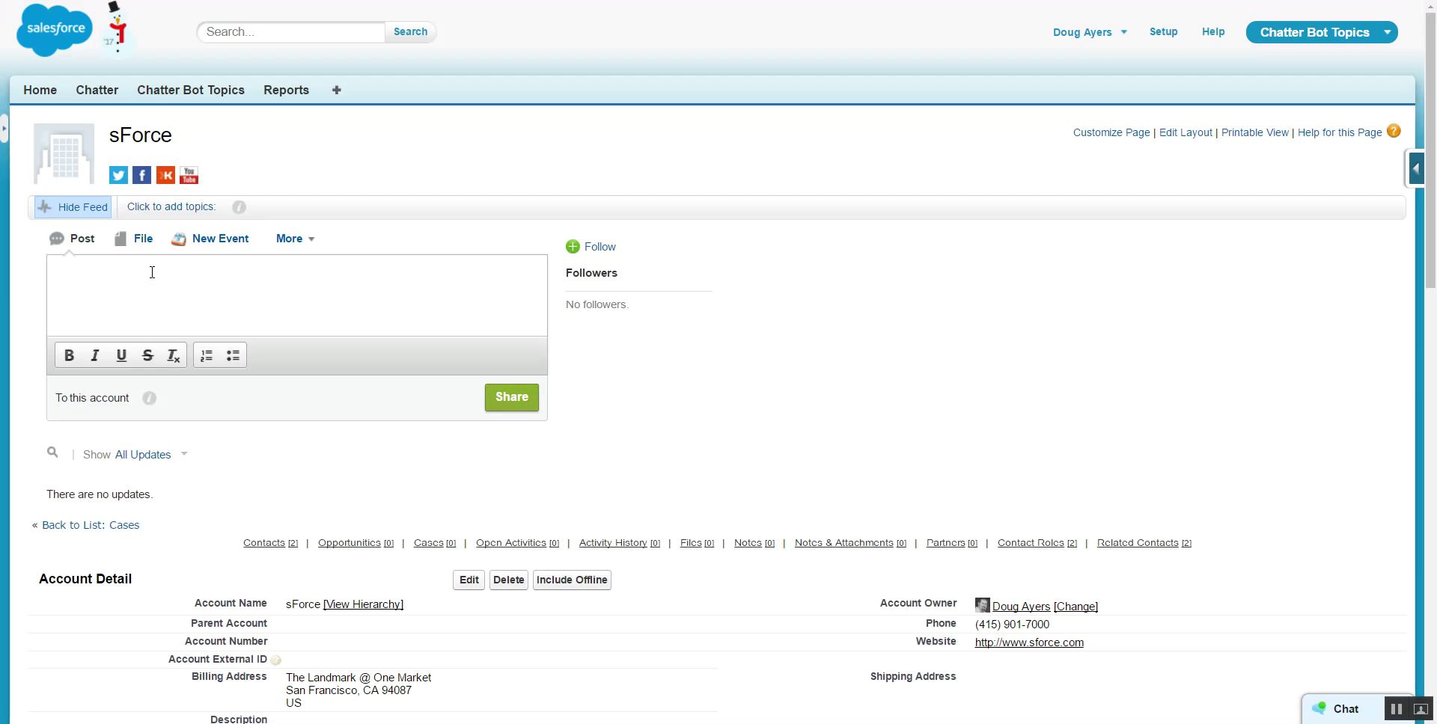
text(Can someone check out the financial recor)
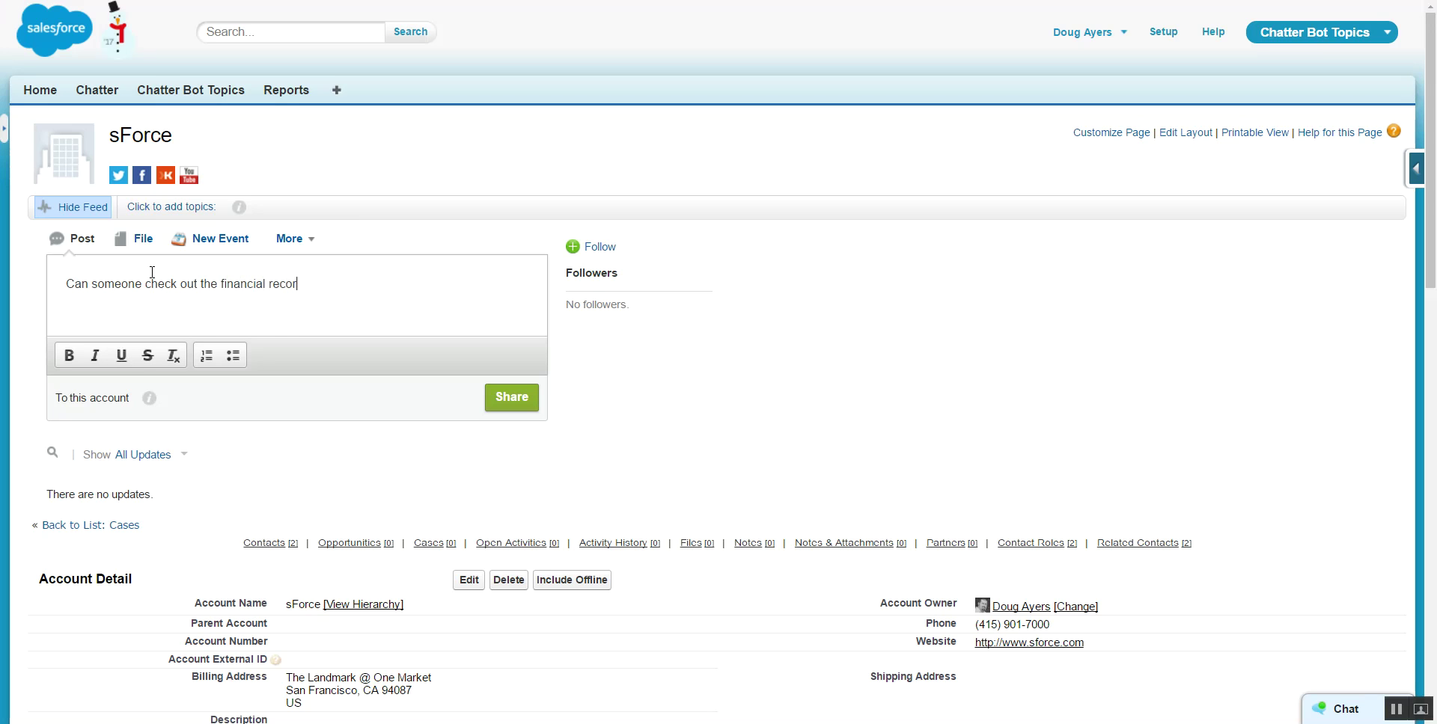
text(ds on billing? we need some #help! T)
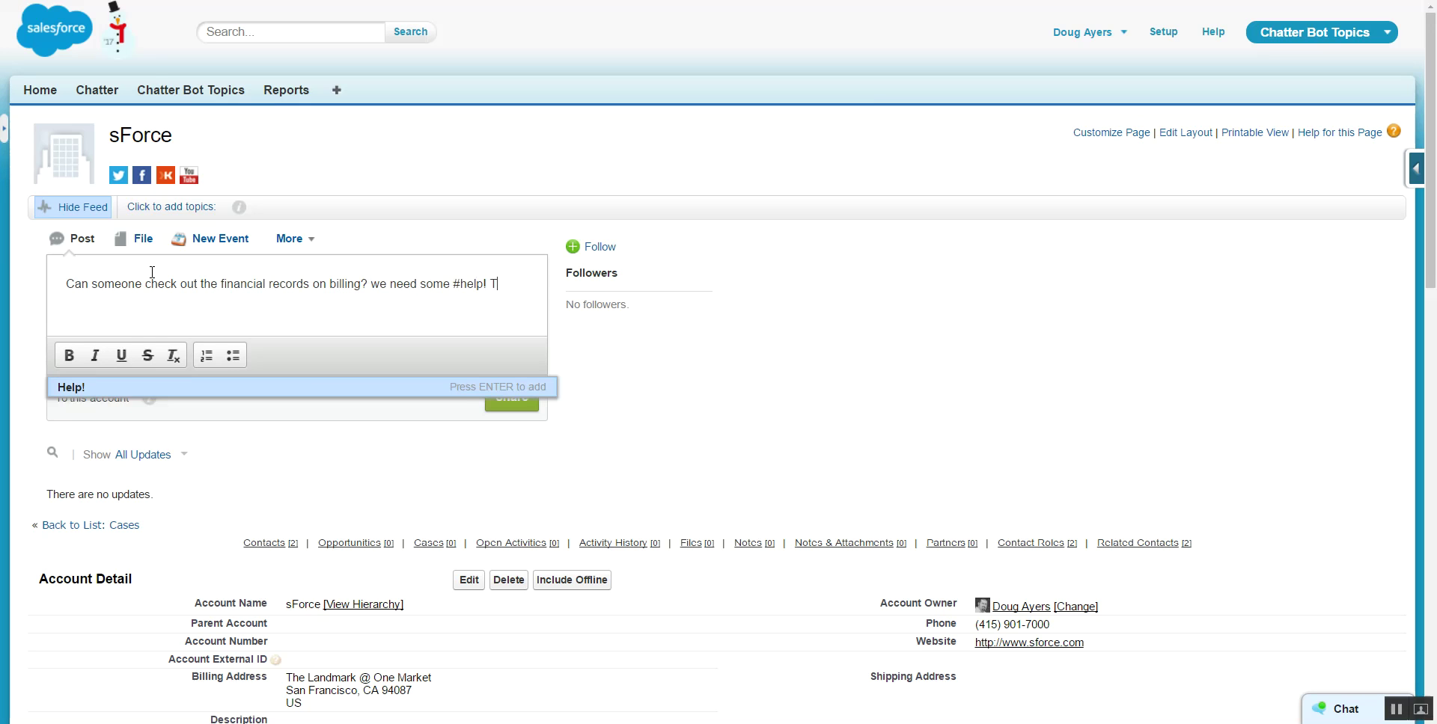
key(Return)
text(Thanks)
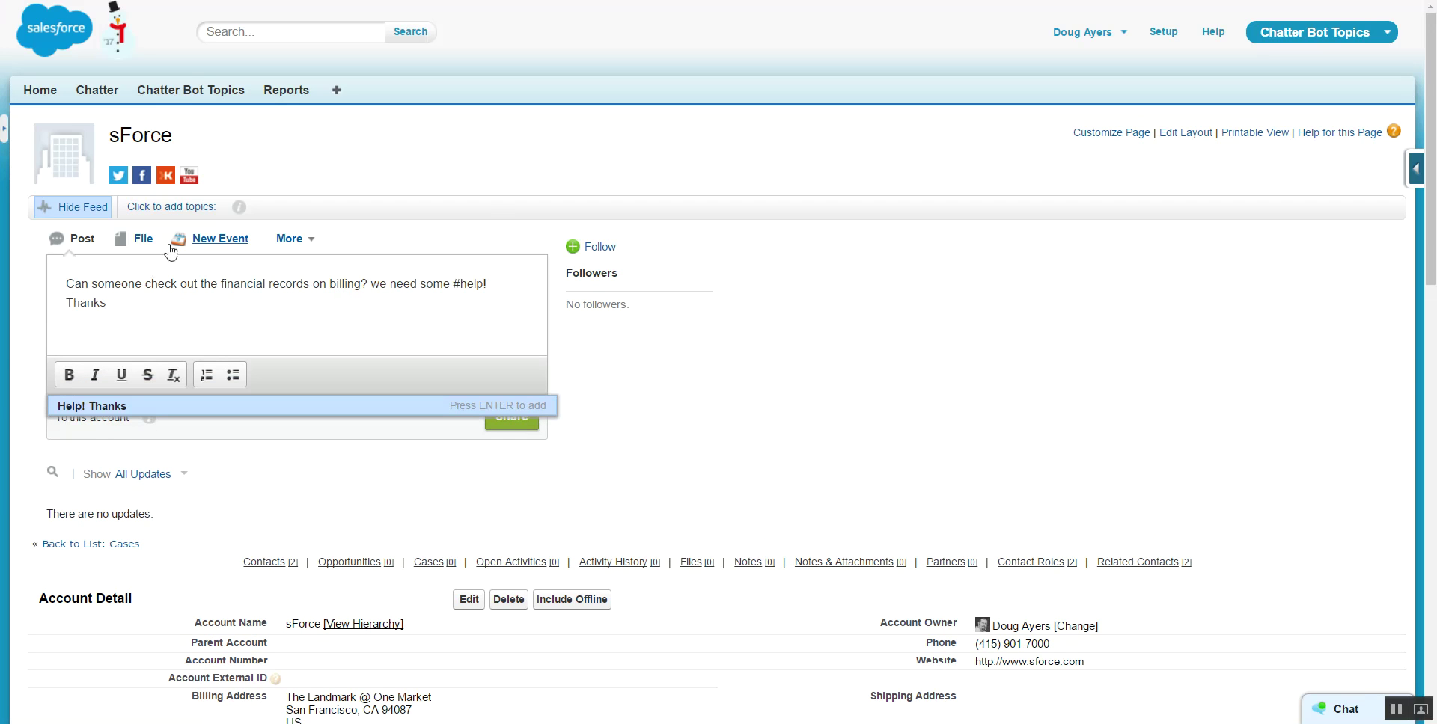
click(513, 422)
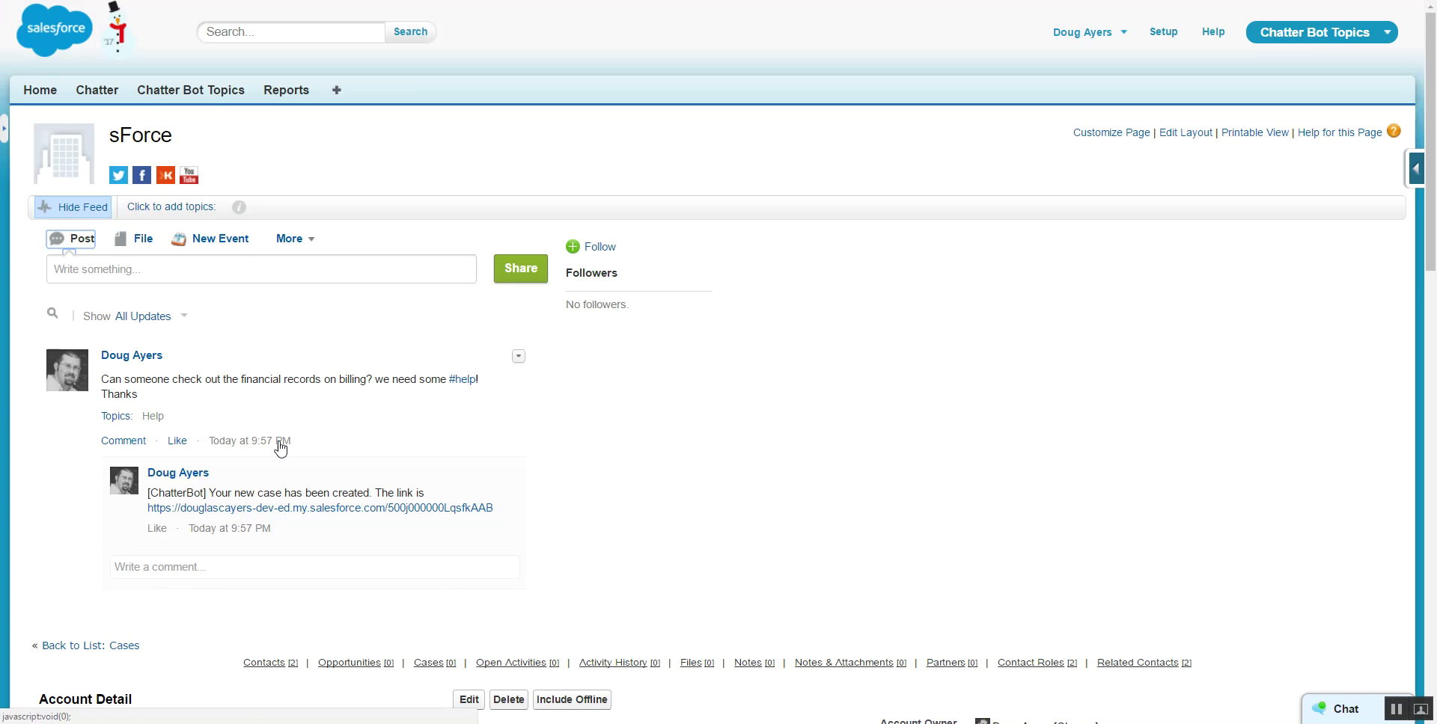
click(309, 515)
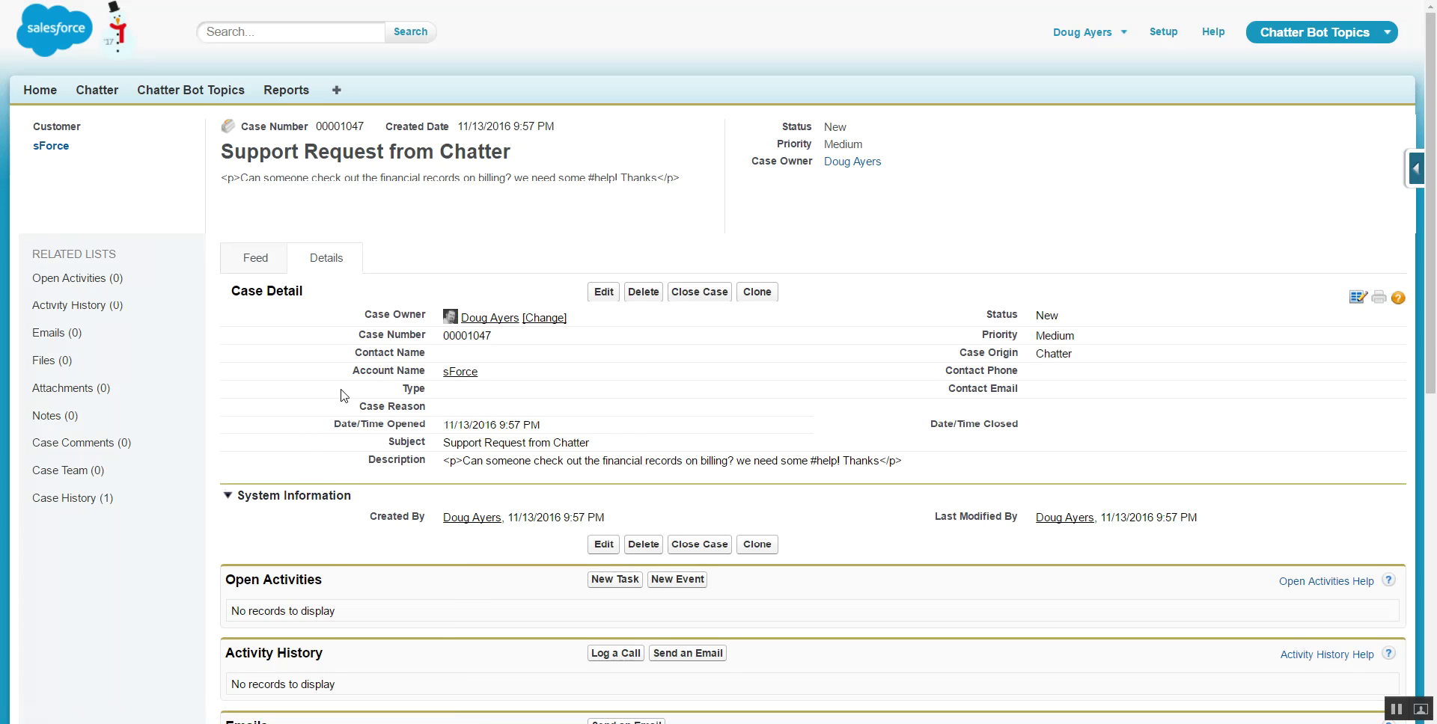